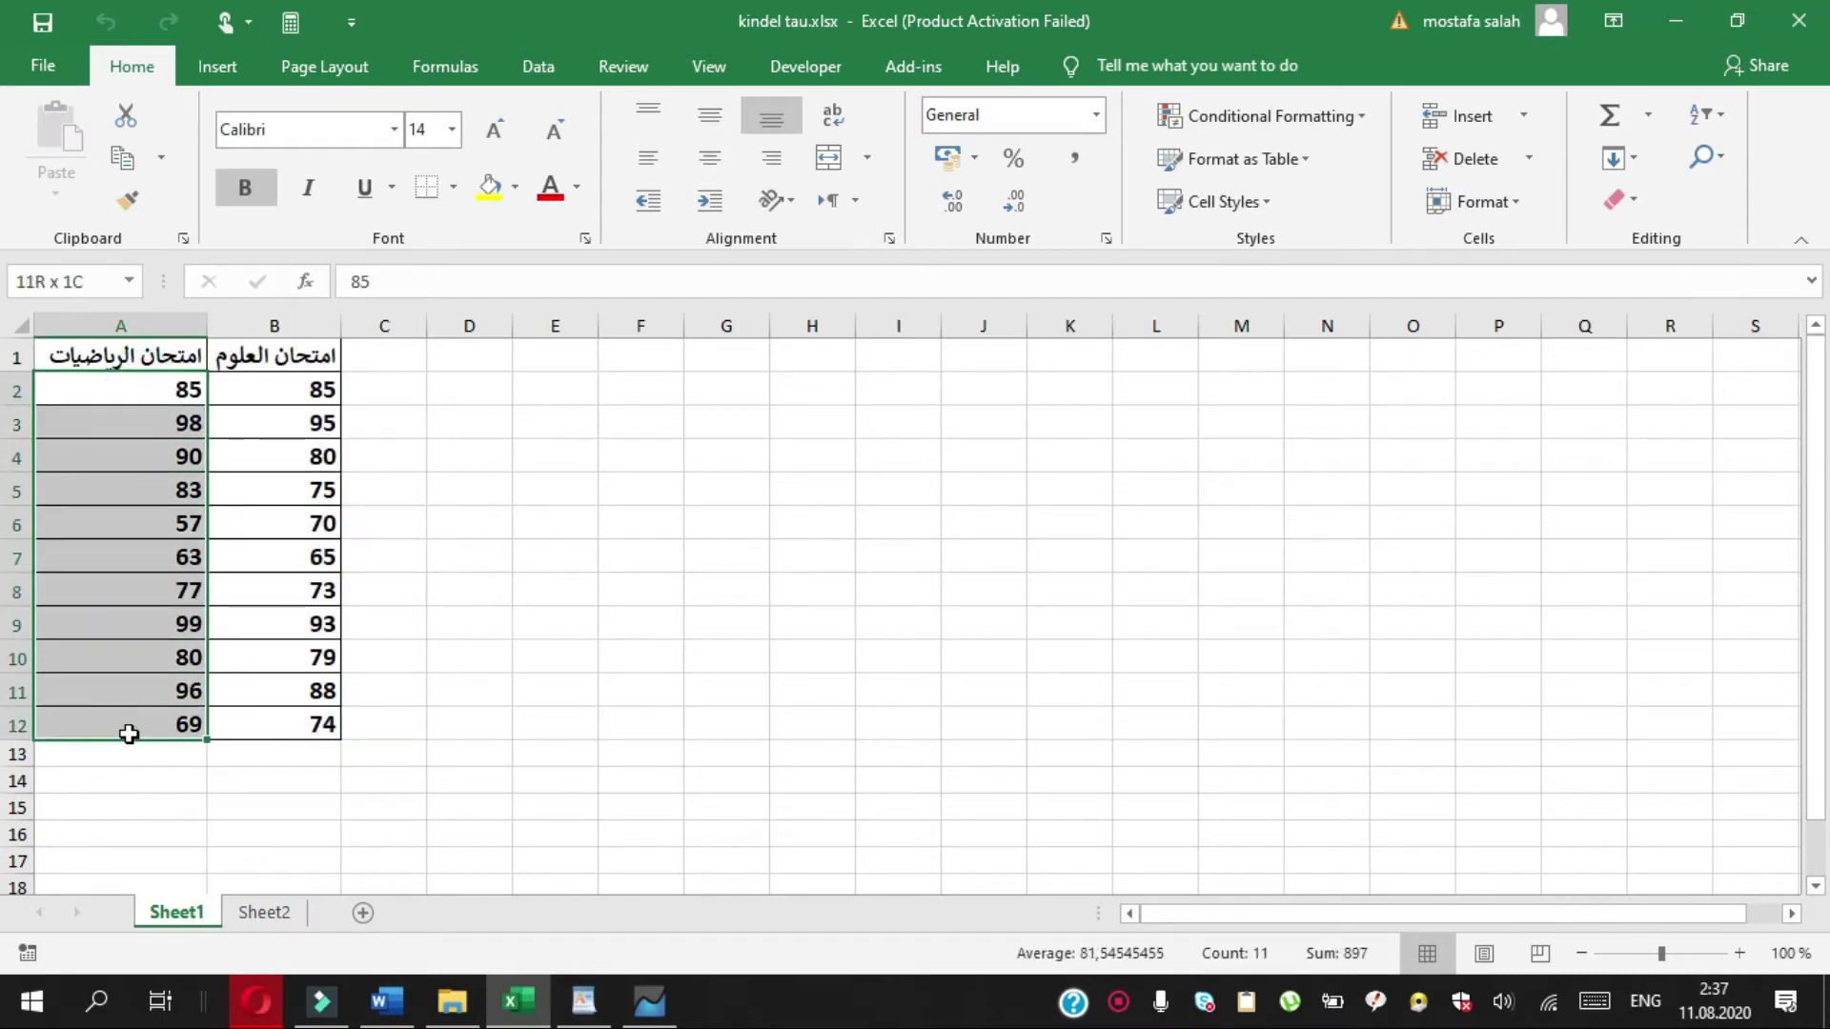
# - Examine the mathematics and science exam scores in columns A and B of Sheet1
pyautogui.click(266, 357)
pyautogui.moveTo(277, 388); pyautogui.dragTo(276, 721)
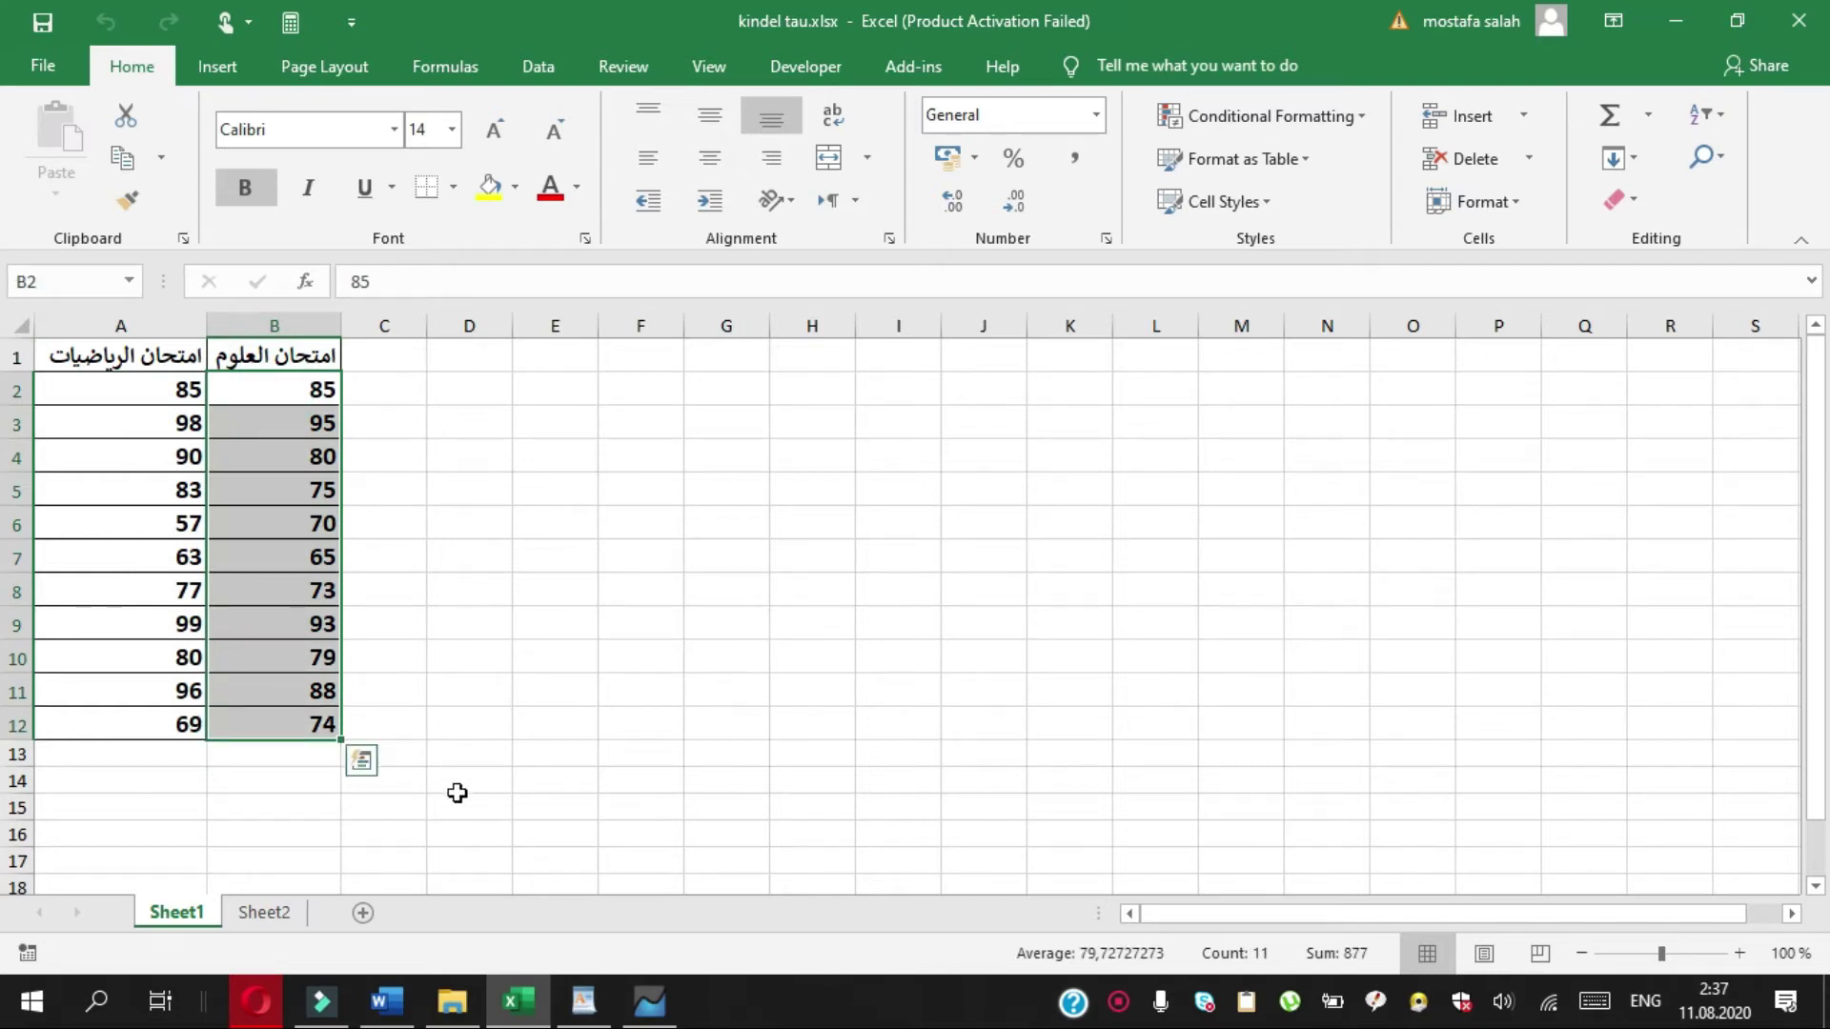
pyautogui.click(158, 392)
pyautogui.click(257, 392)
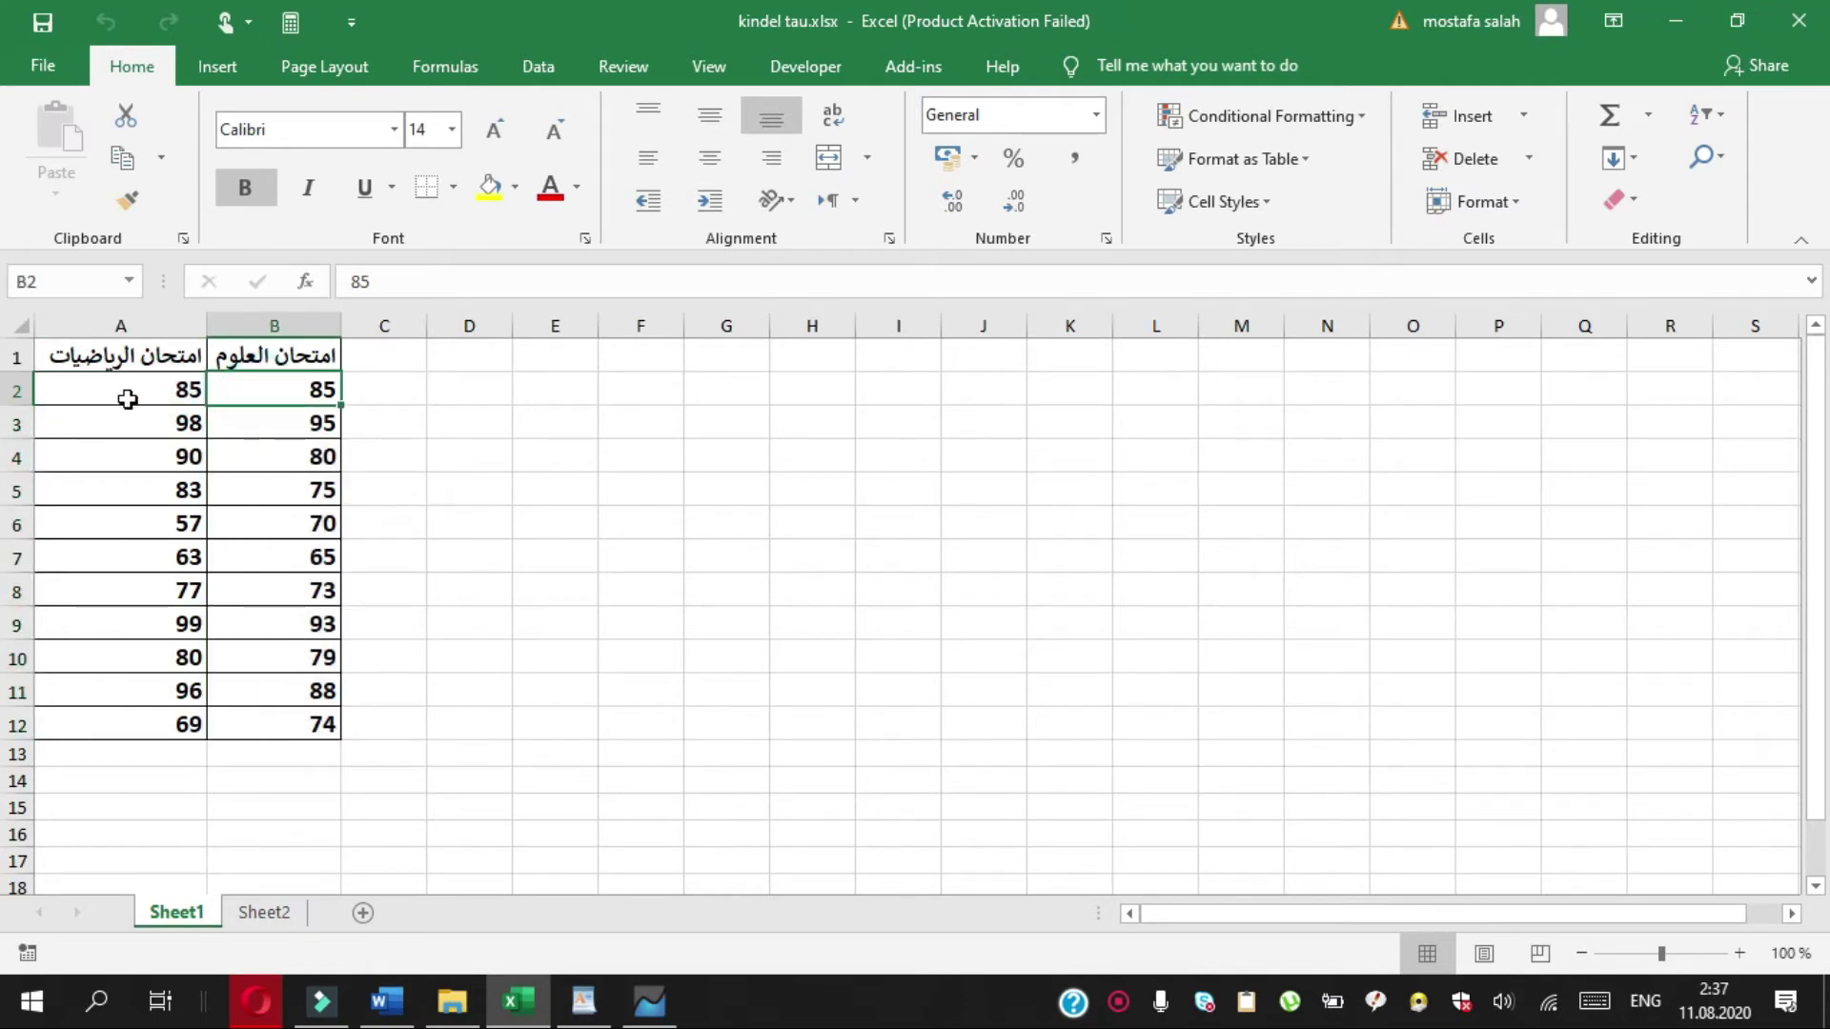
pyautogui.click(128, 399)
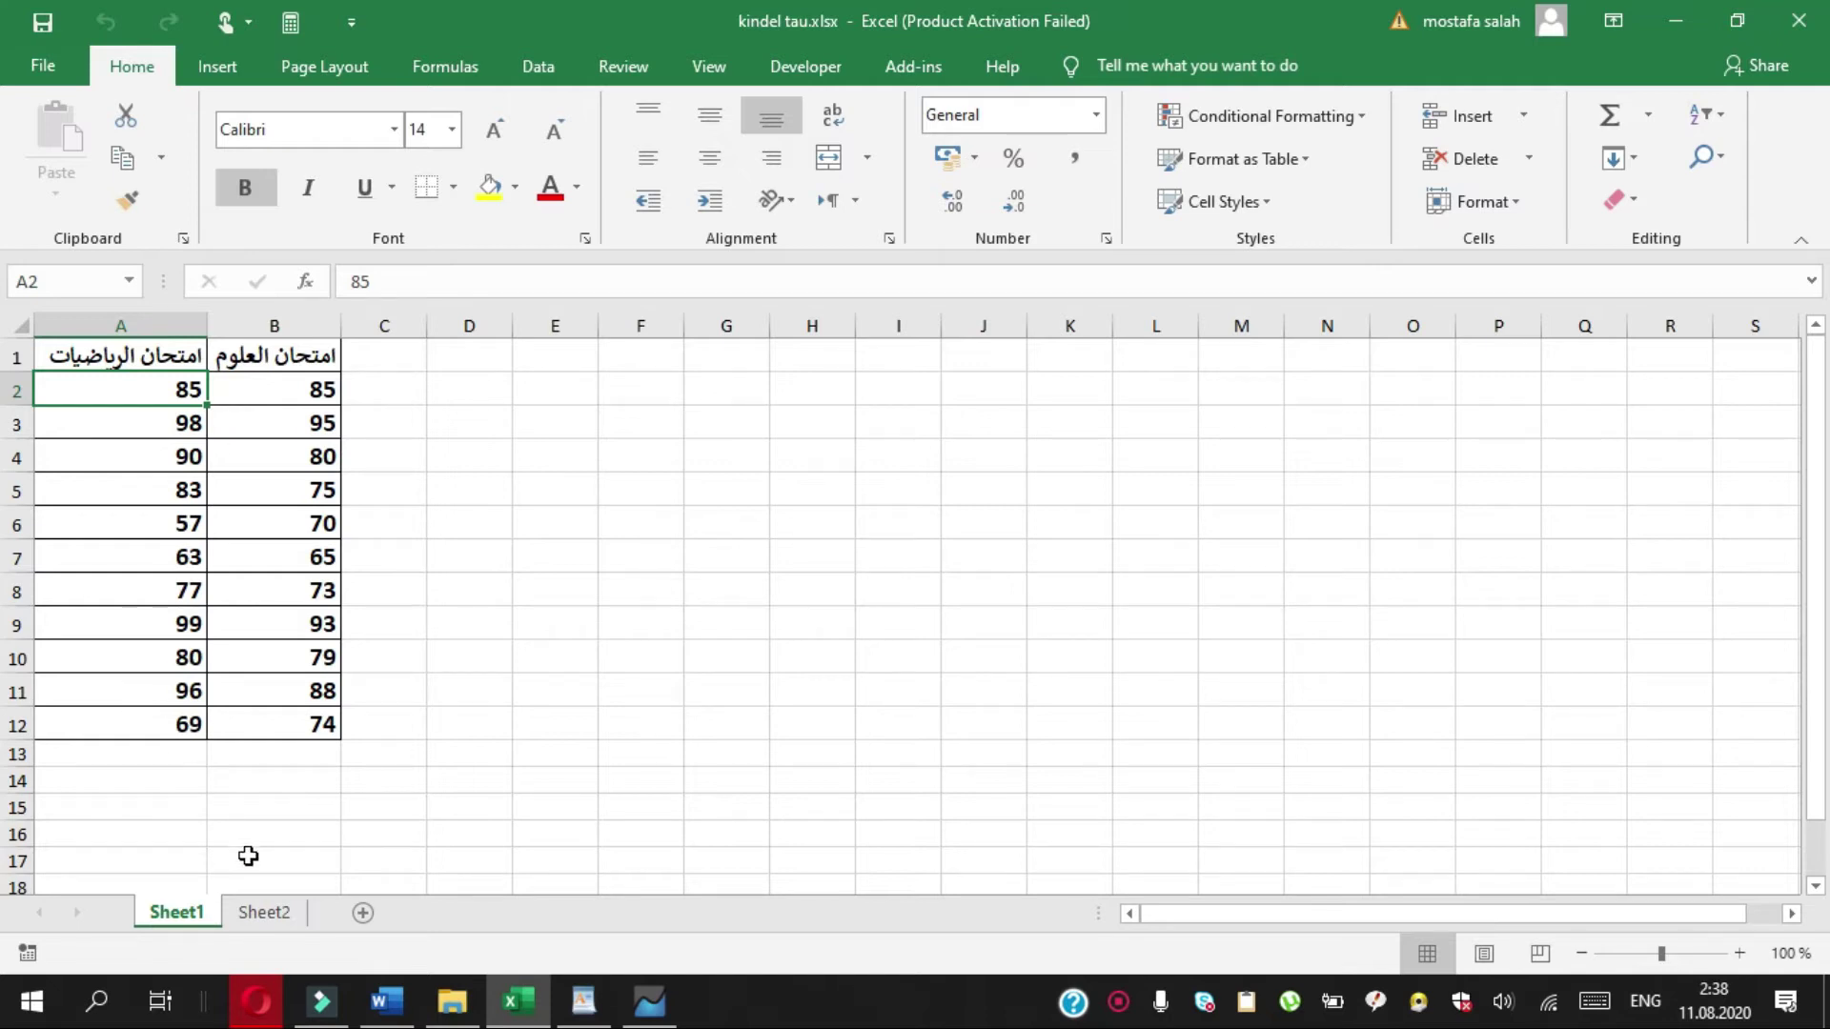
# - Close the kindel tau.xlsx workbook in Excel and switch to the NCSS 12 data window
pyautogui.click(649, 1001)
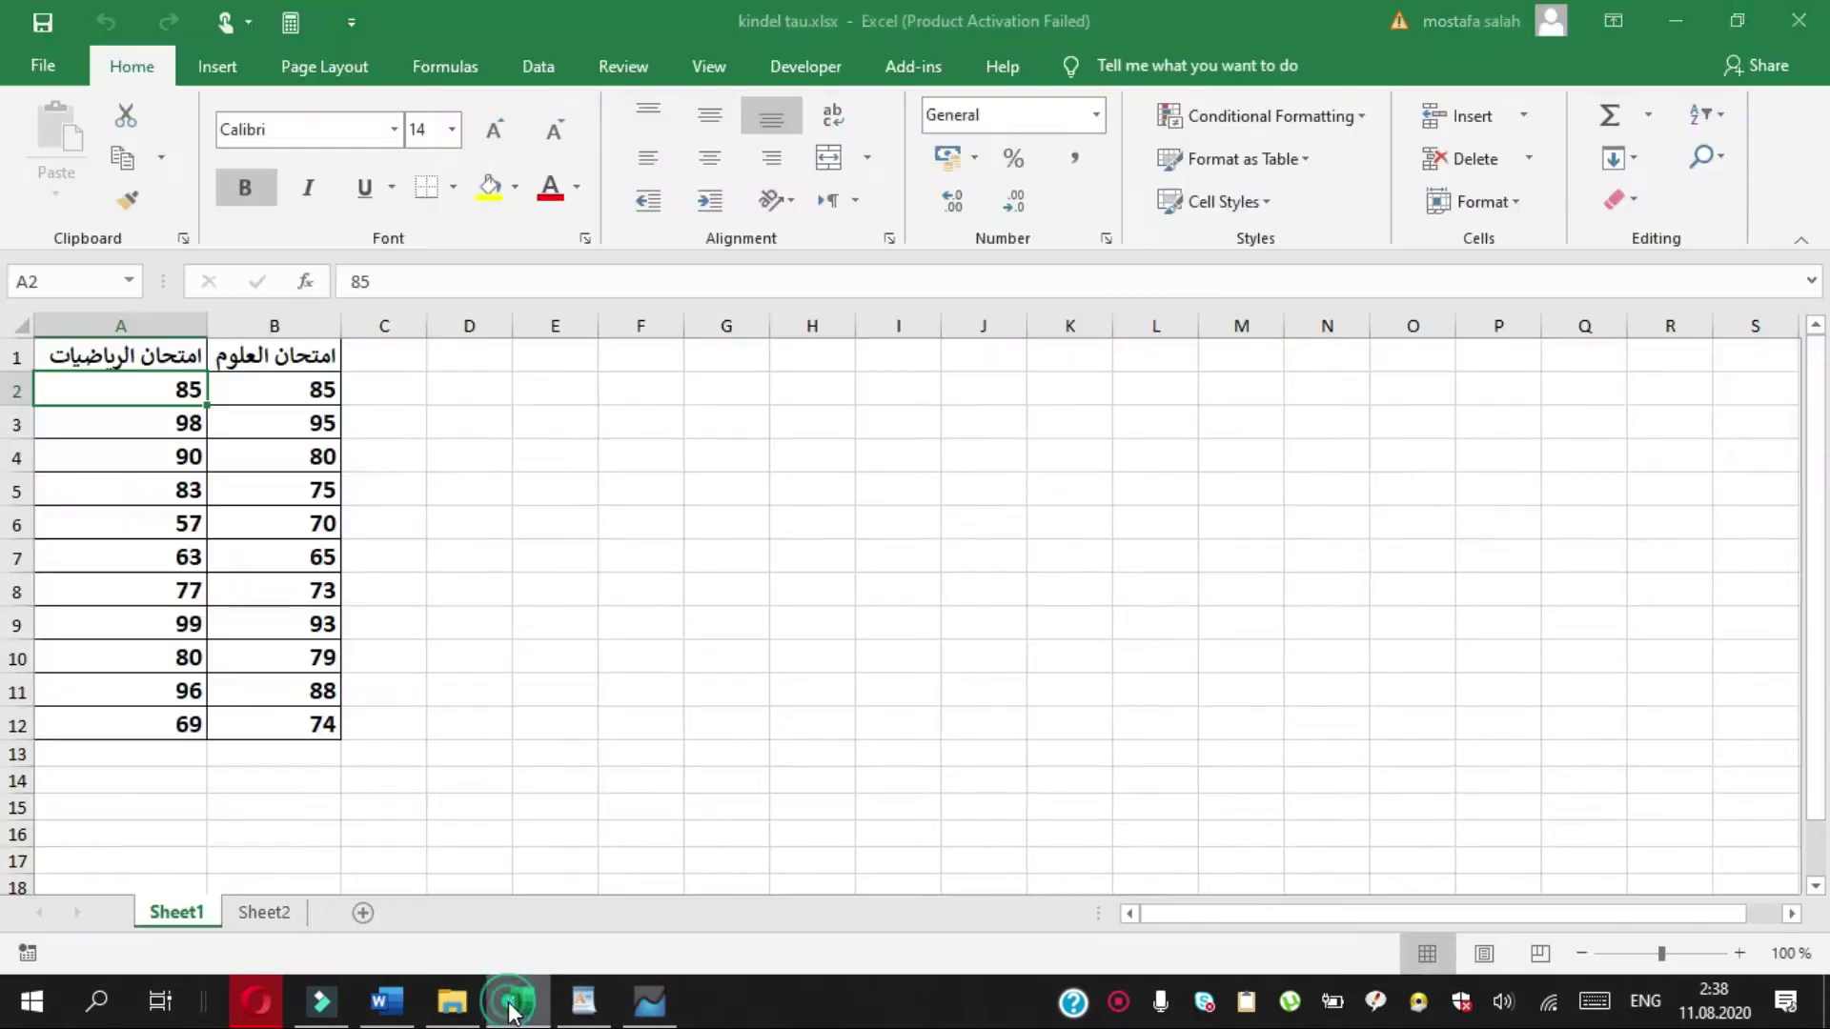
pyautogui.click(518, 1001)
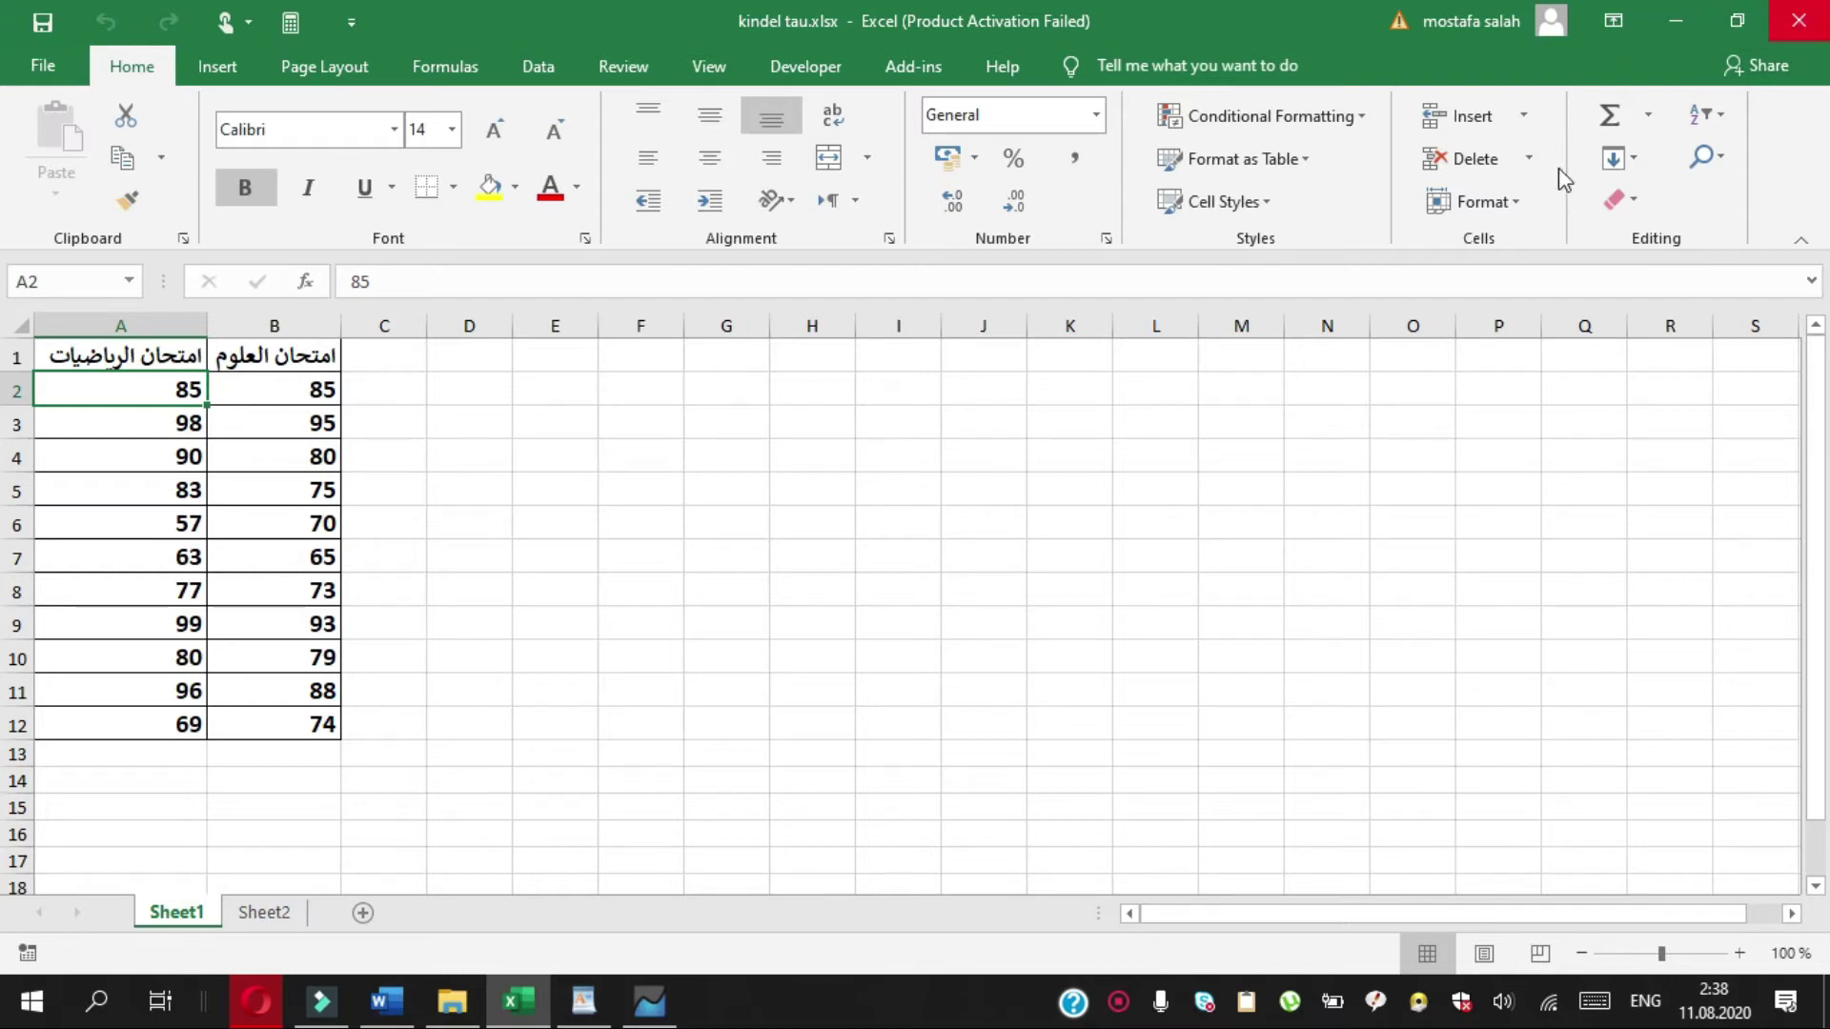
pyautogui.click(388, 424)
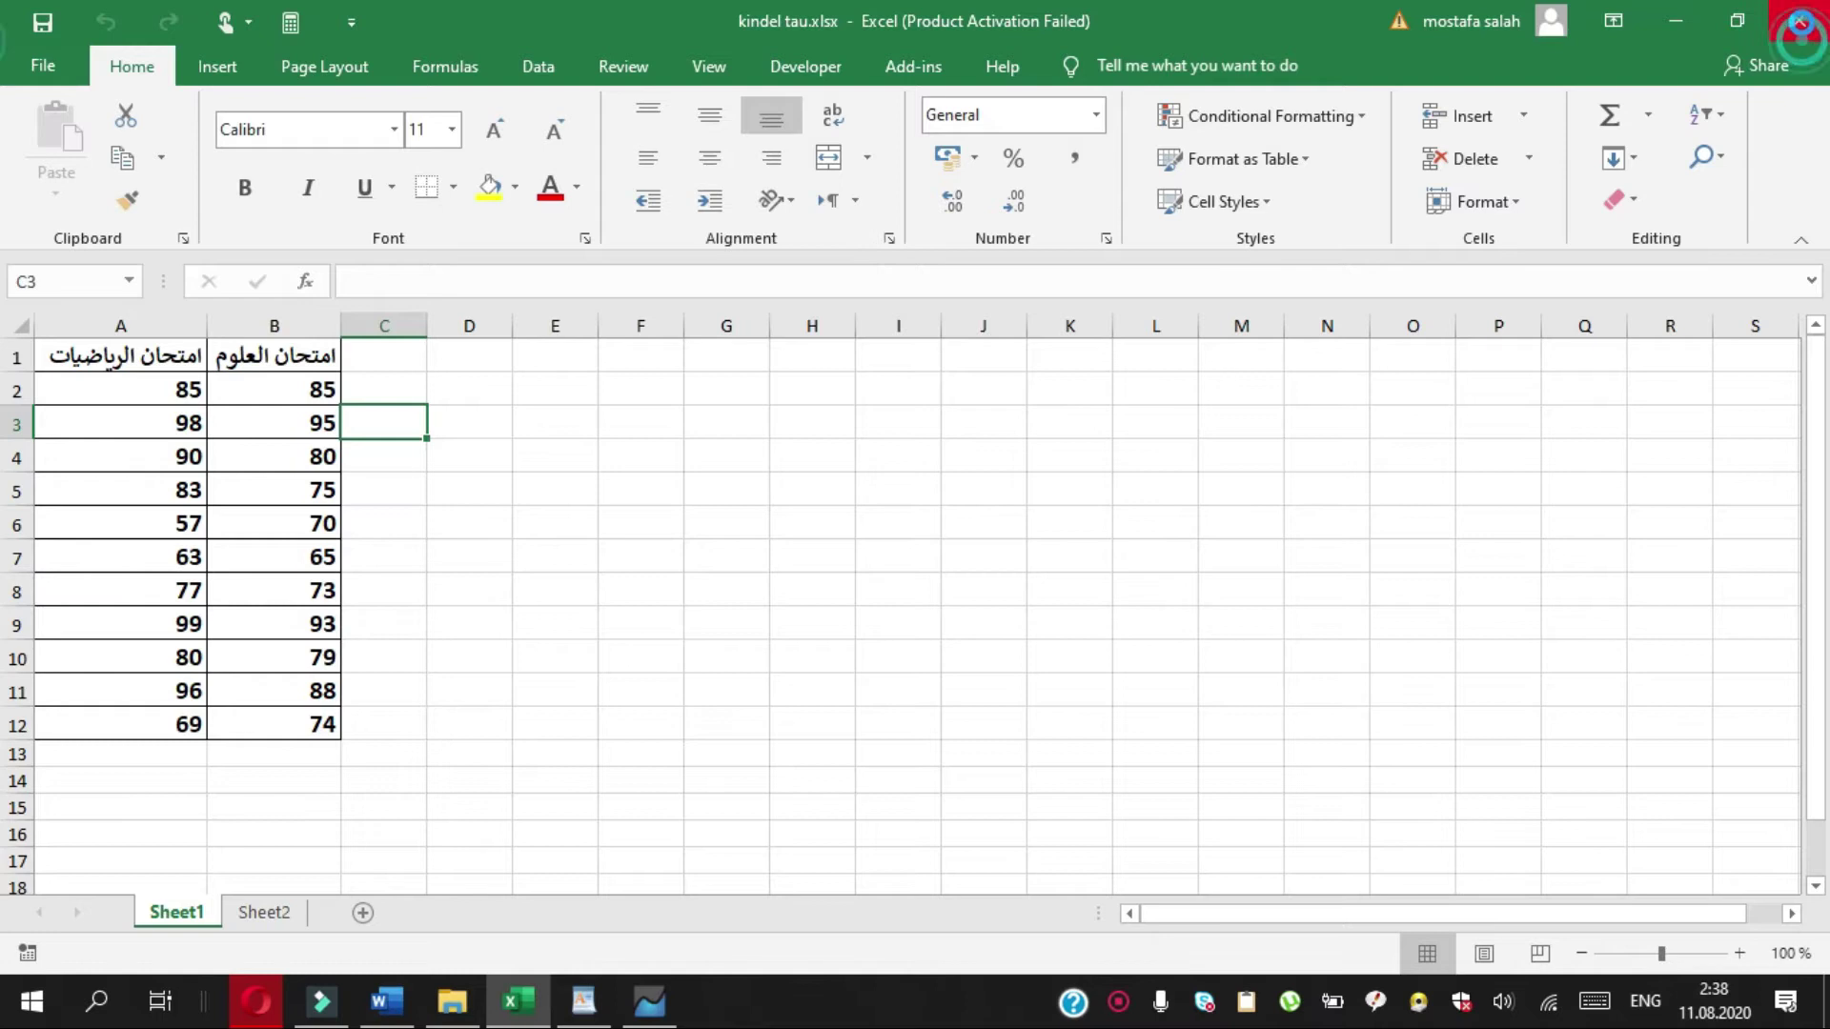
pyautogui.click(1800, 22)
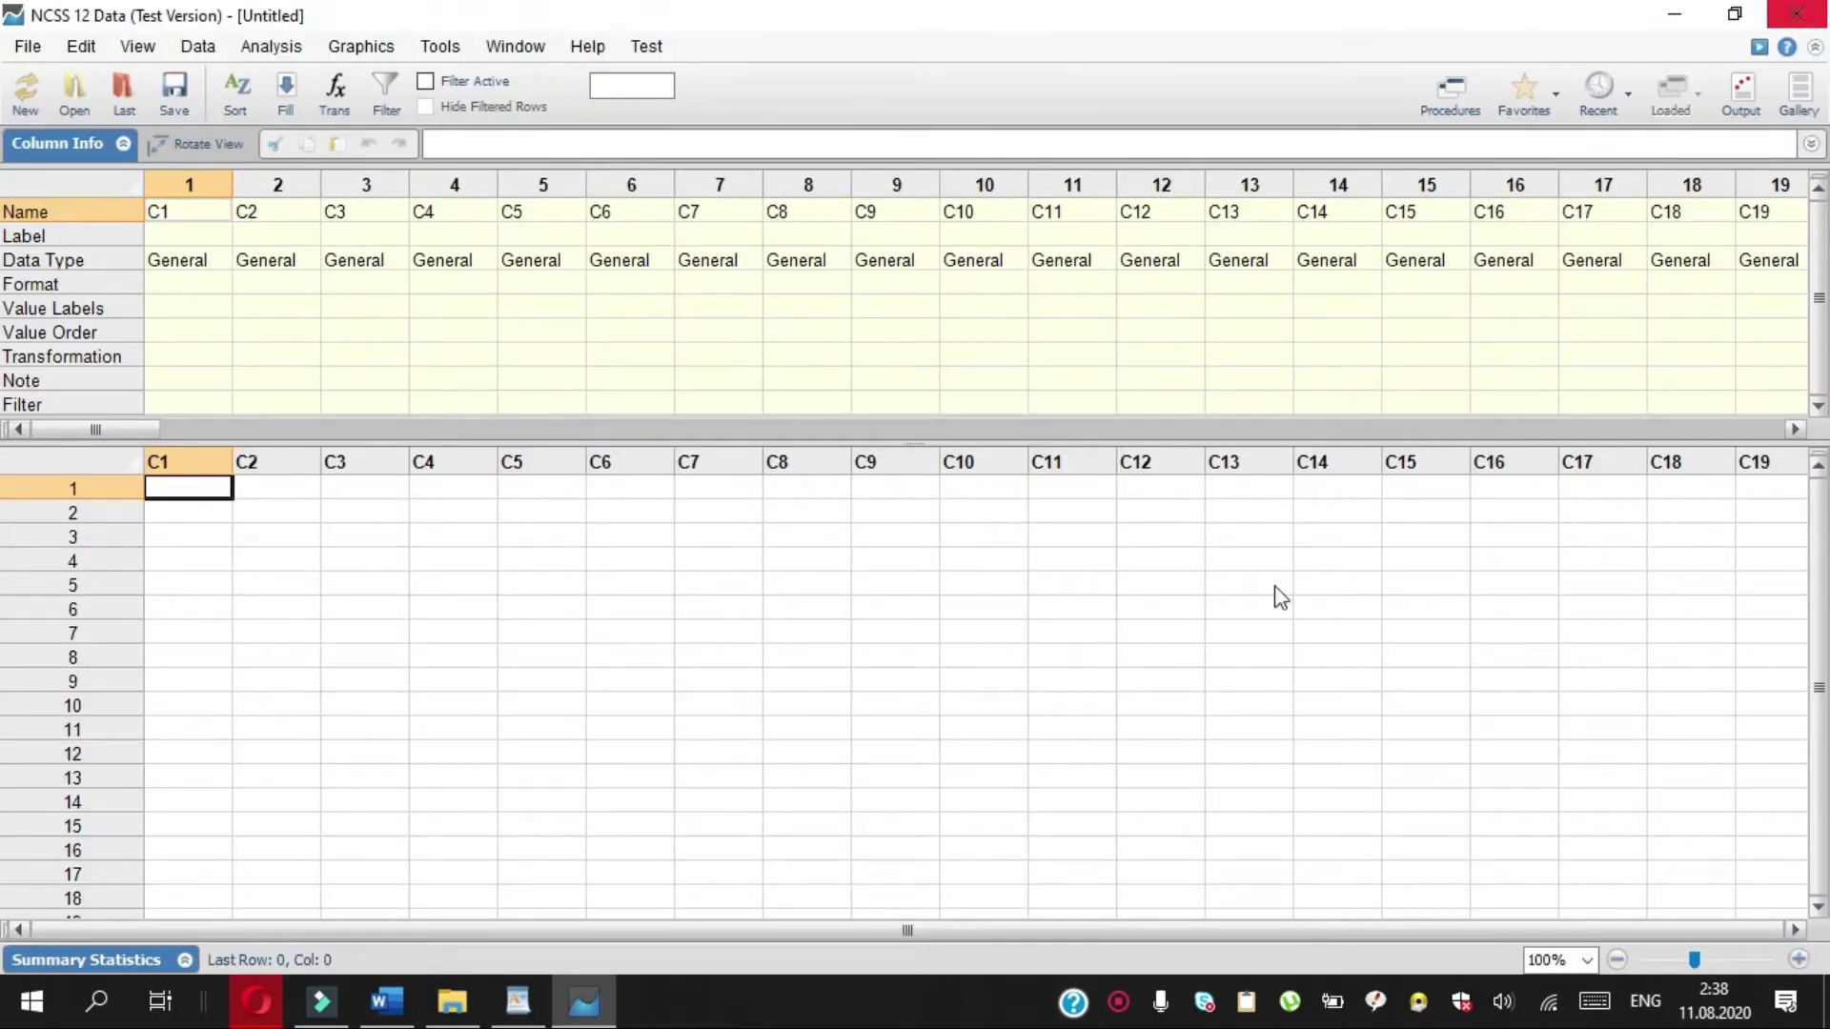
# - Choose kindel tau.xlsx from the Desktop as the Excel spreadsheet to import
pyautogui.click(38, 48)
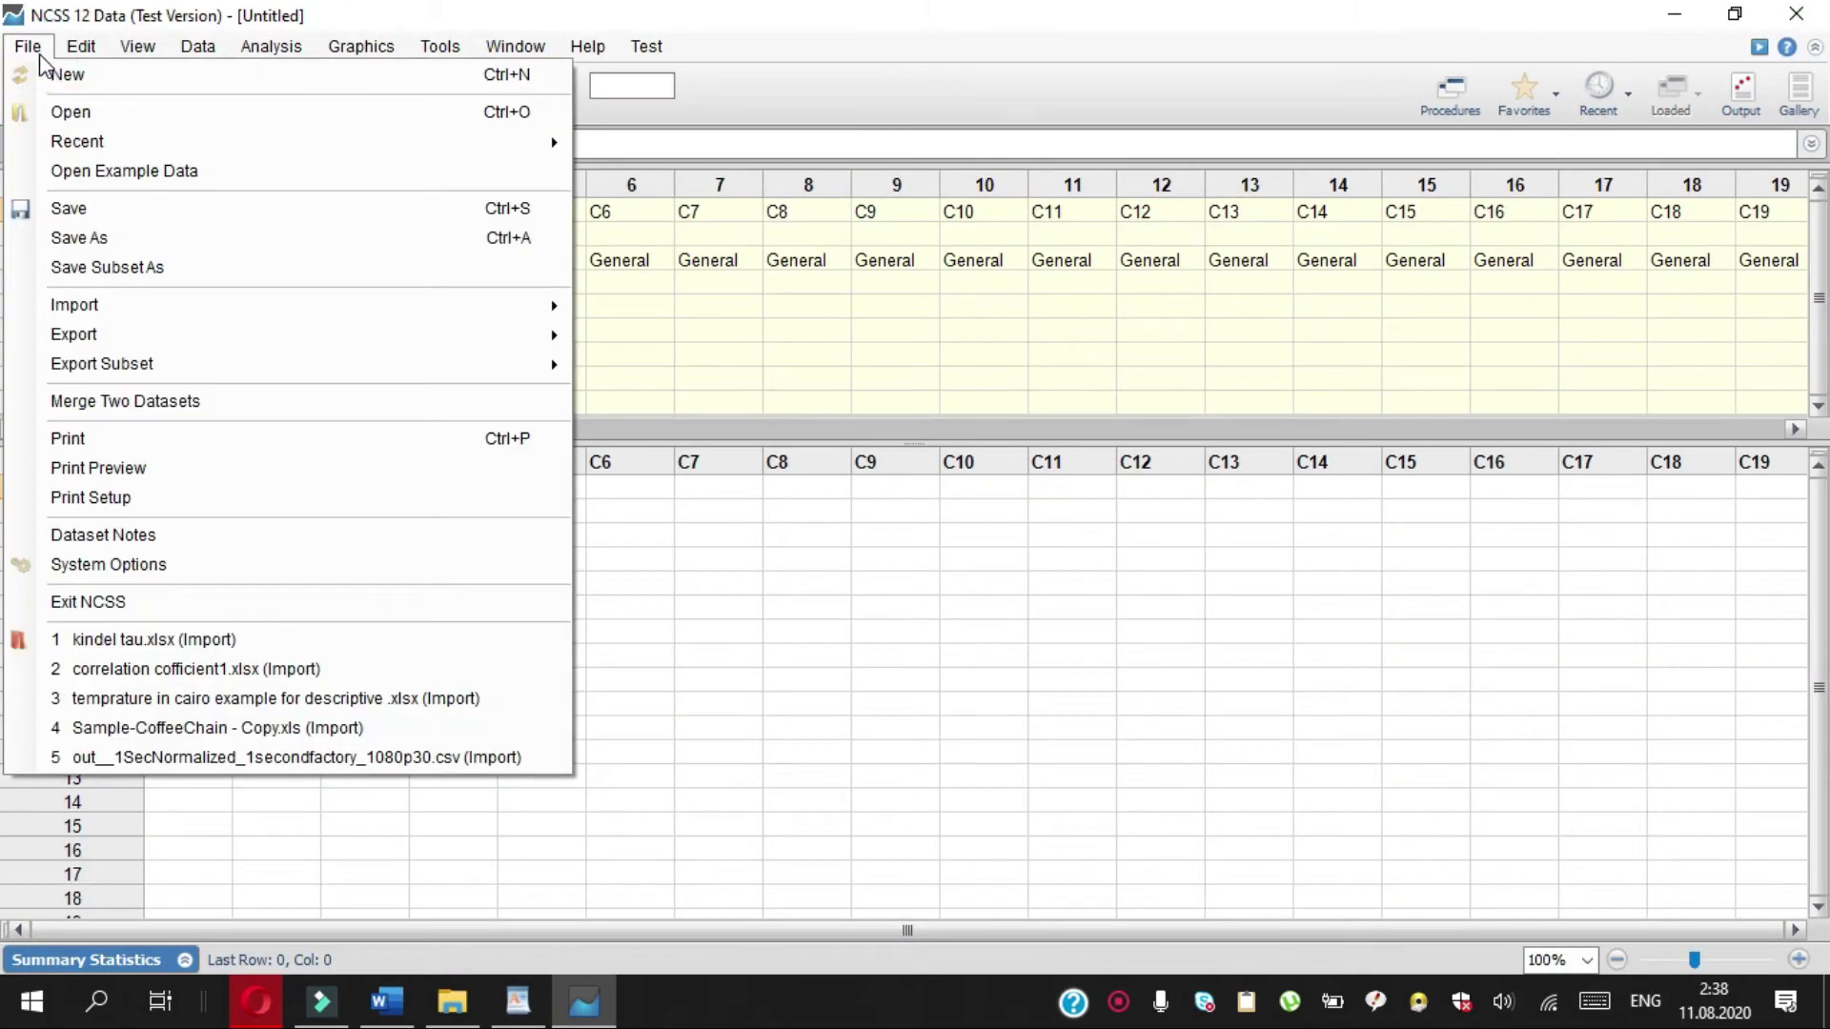
pyautogui.moveTo(119, 303)
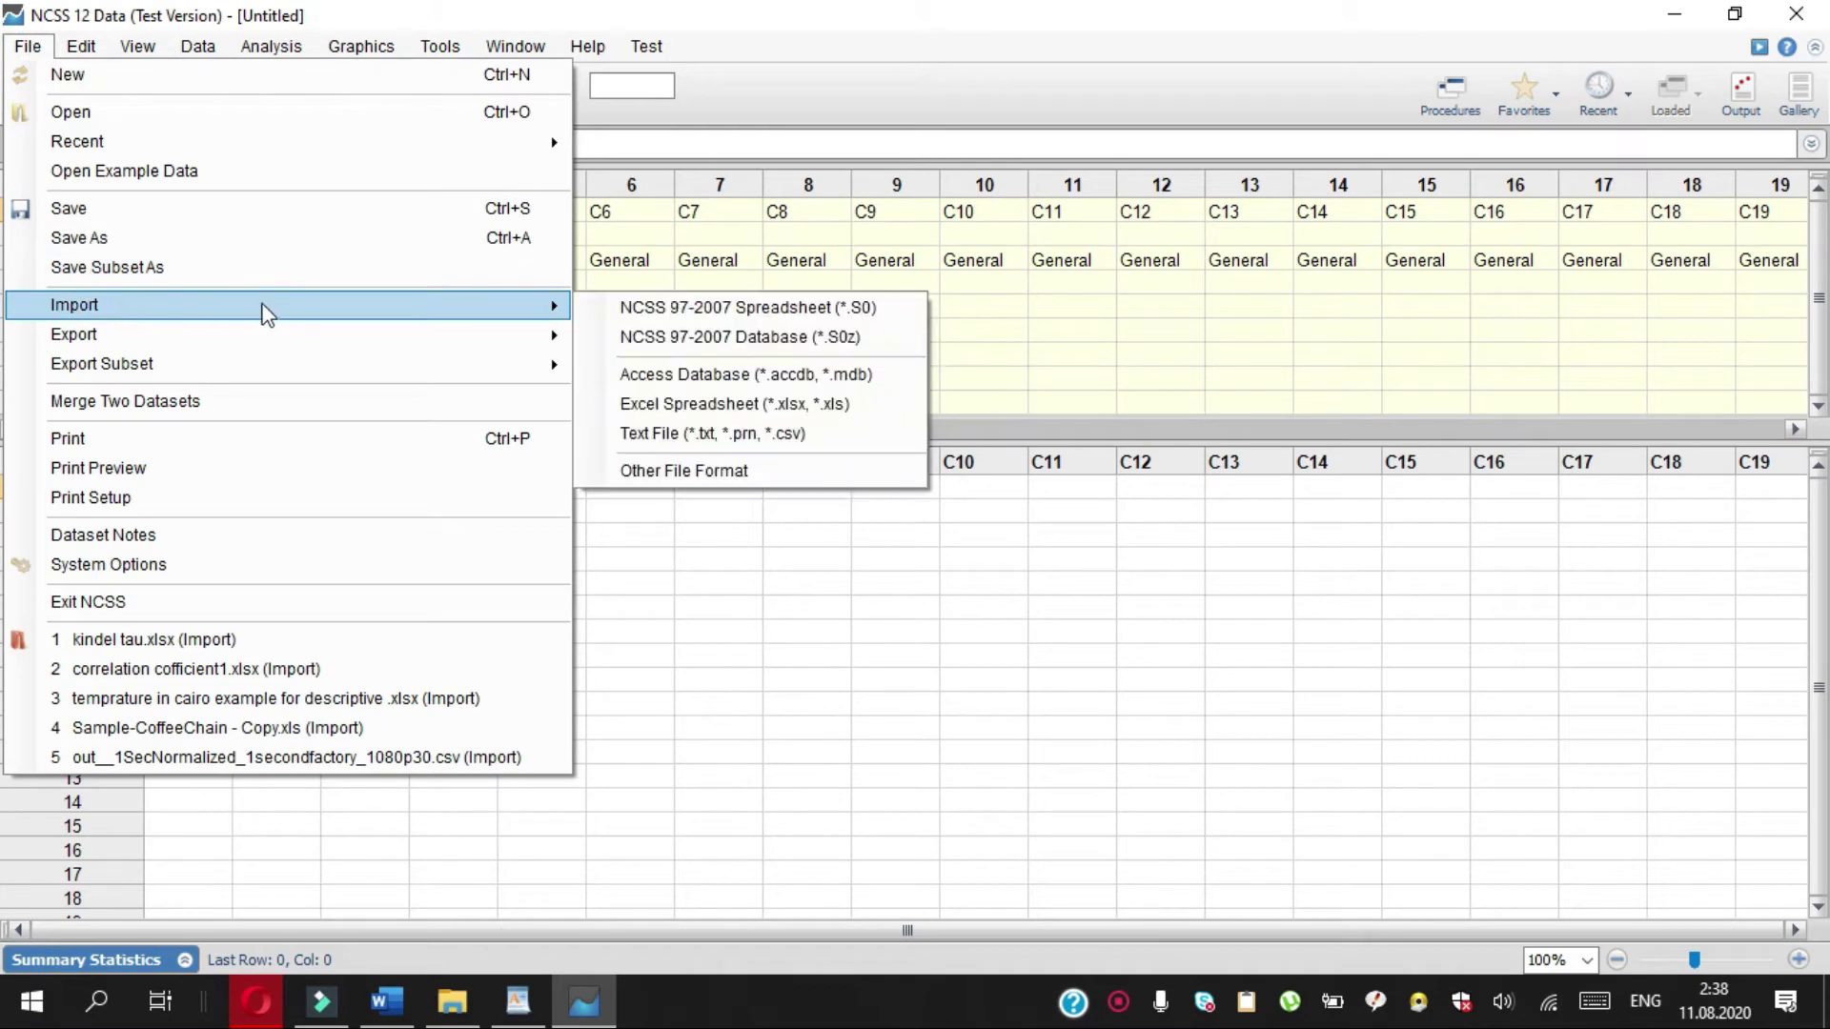
pyautogui.click(768, 403)
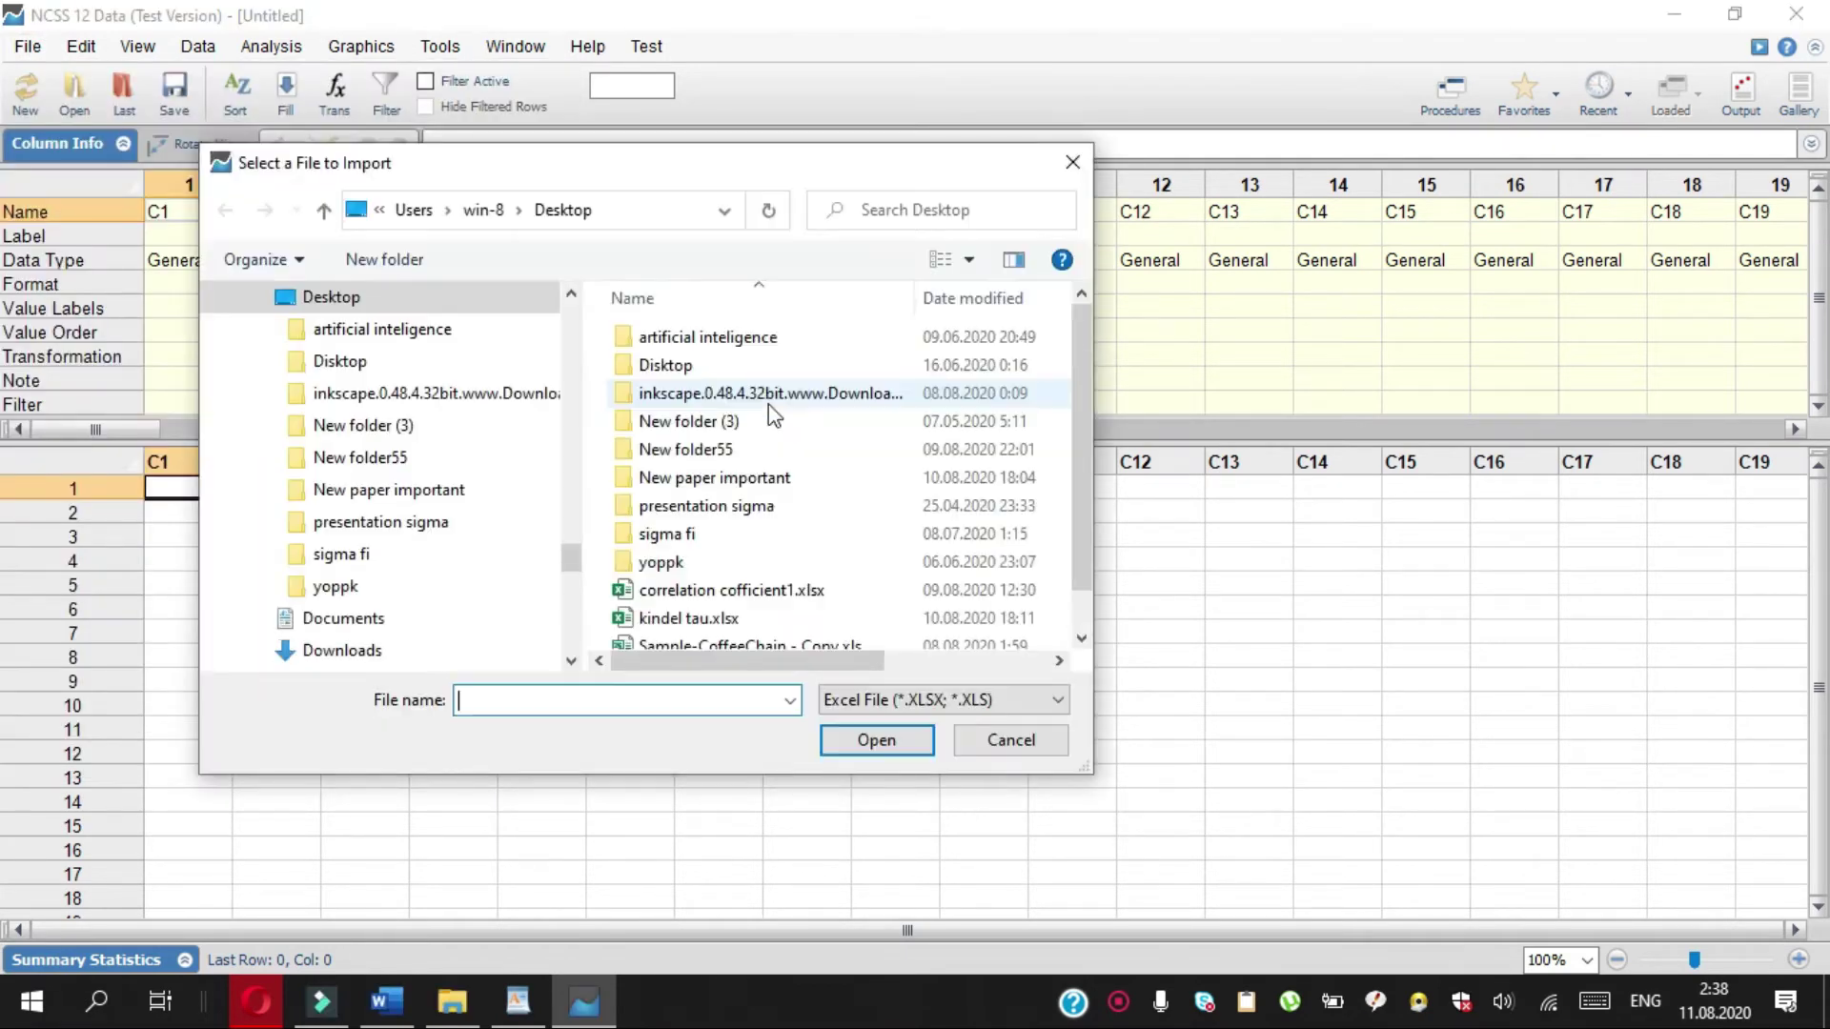
pyautogui.click(758, 596)
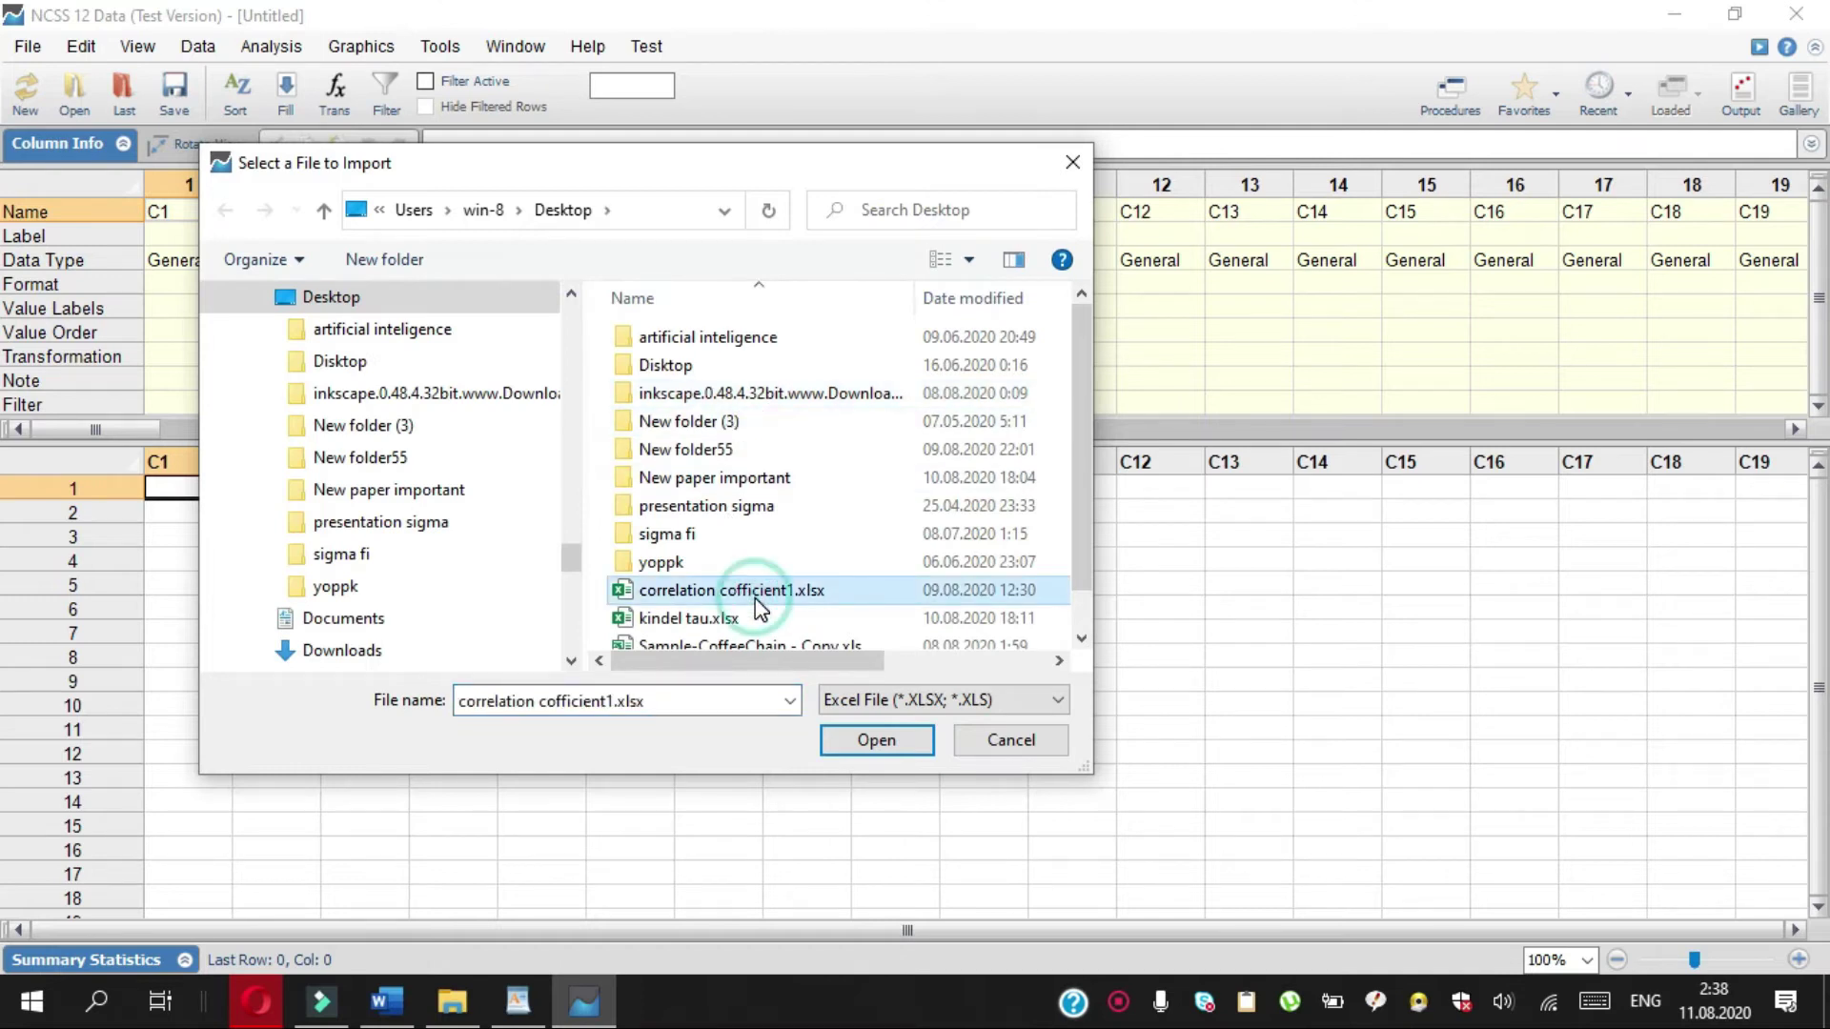
pyautogui.click(702, 619)
pyautogui.click(875, 741)
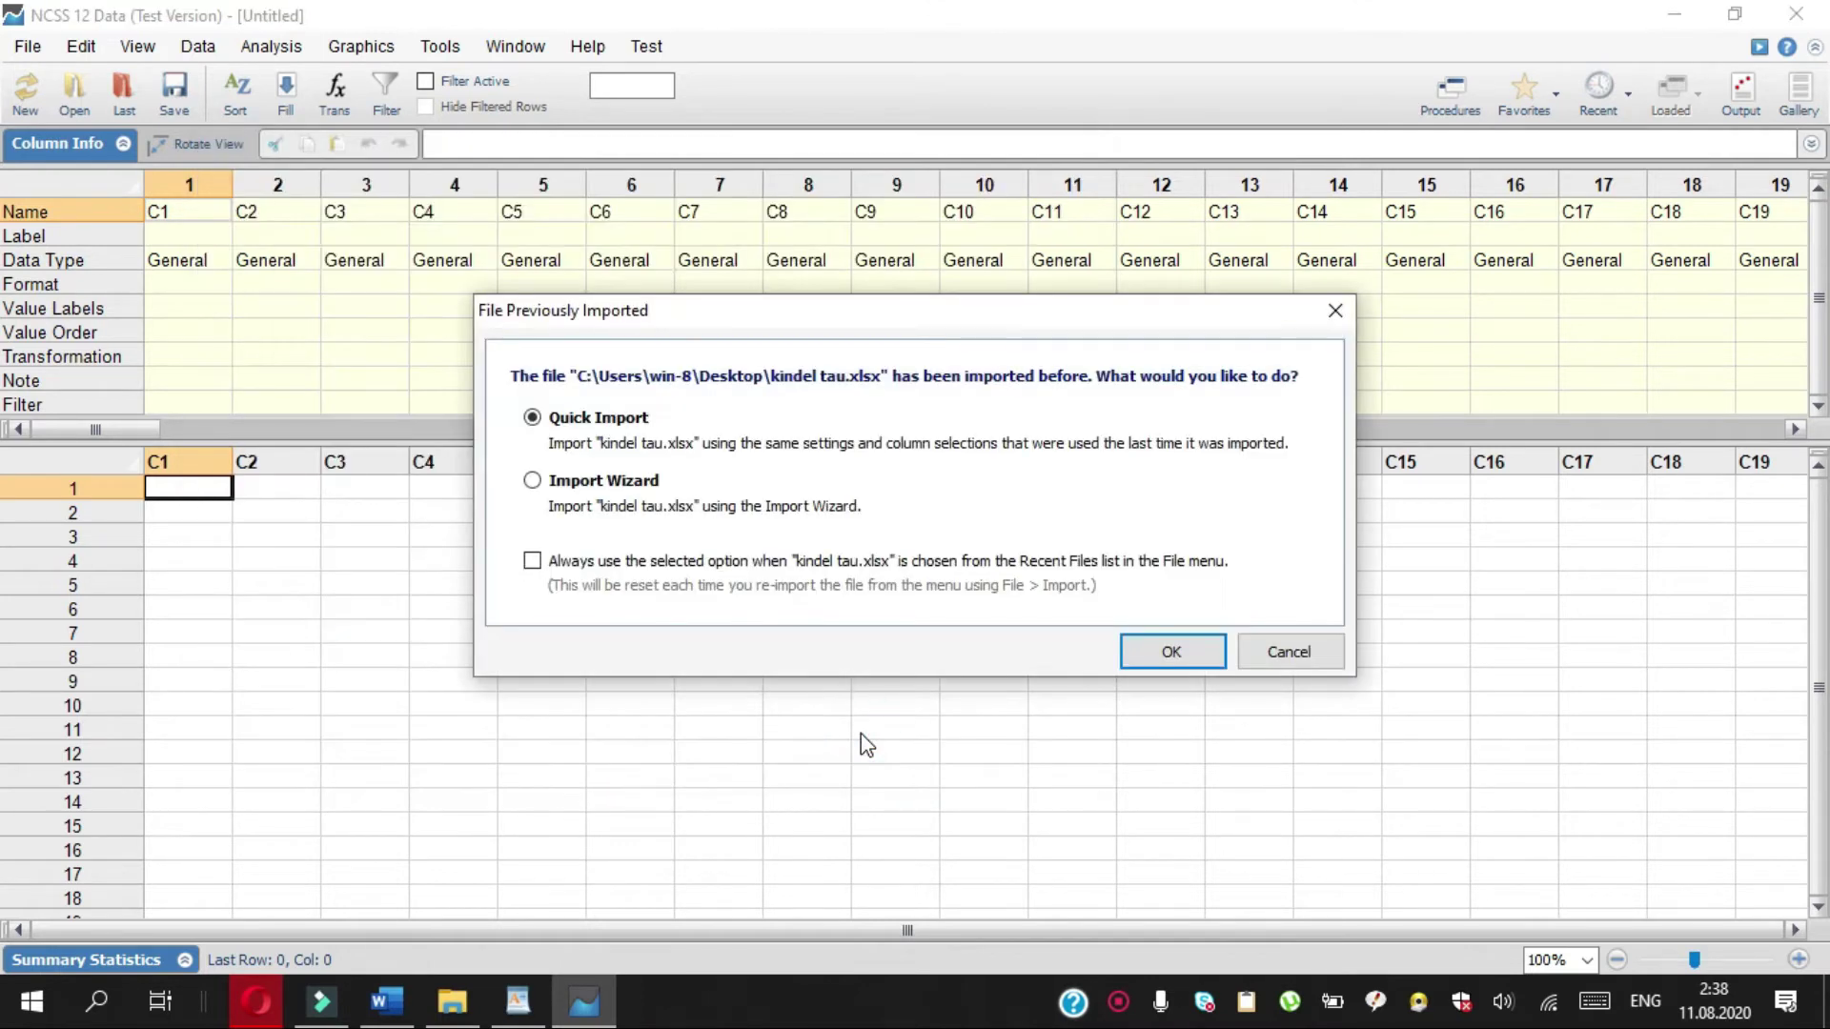
# - Import Sheet1 of the file through the Import Wizard, keeping both columns with the General data type
pyautogui.click(578, 482)
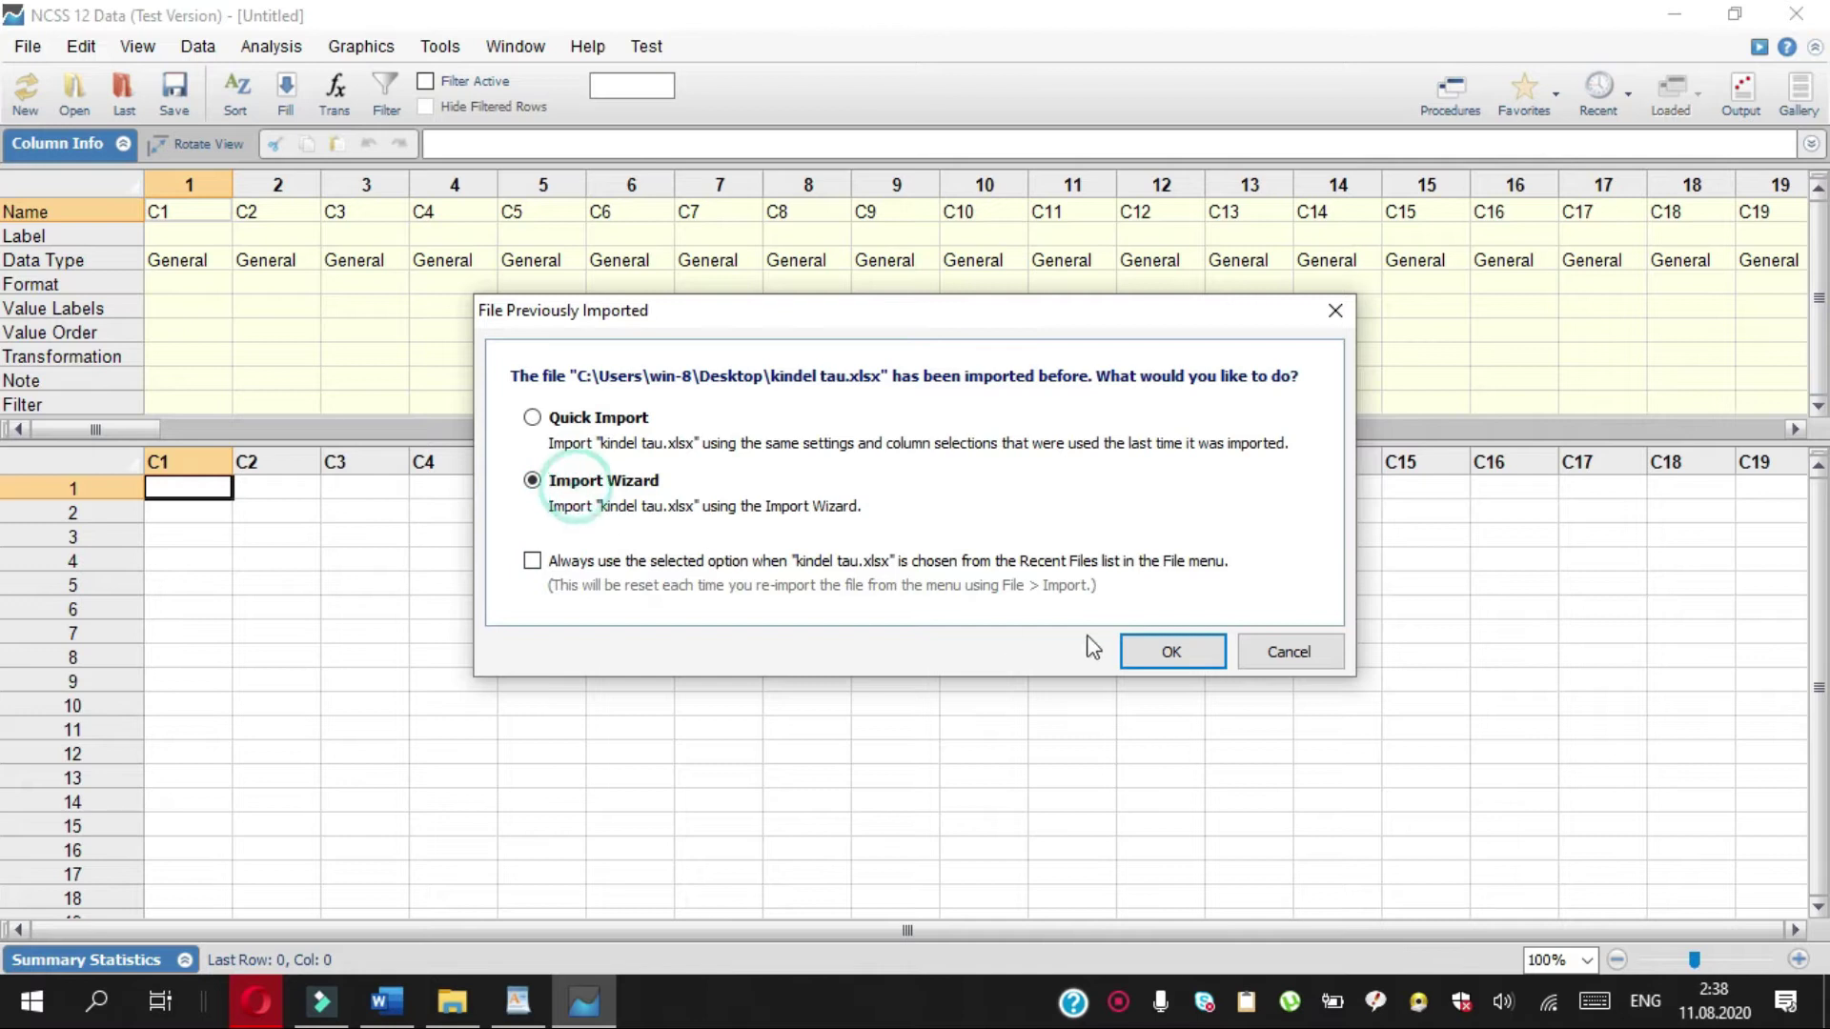
pyautogui.click(1171, 656)
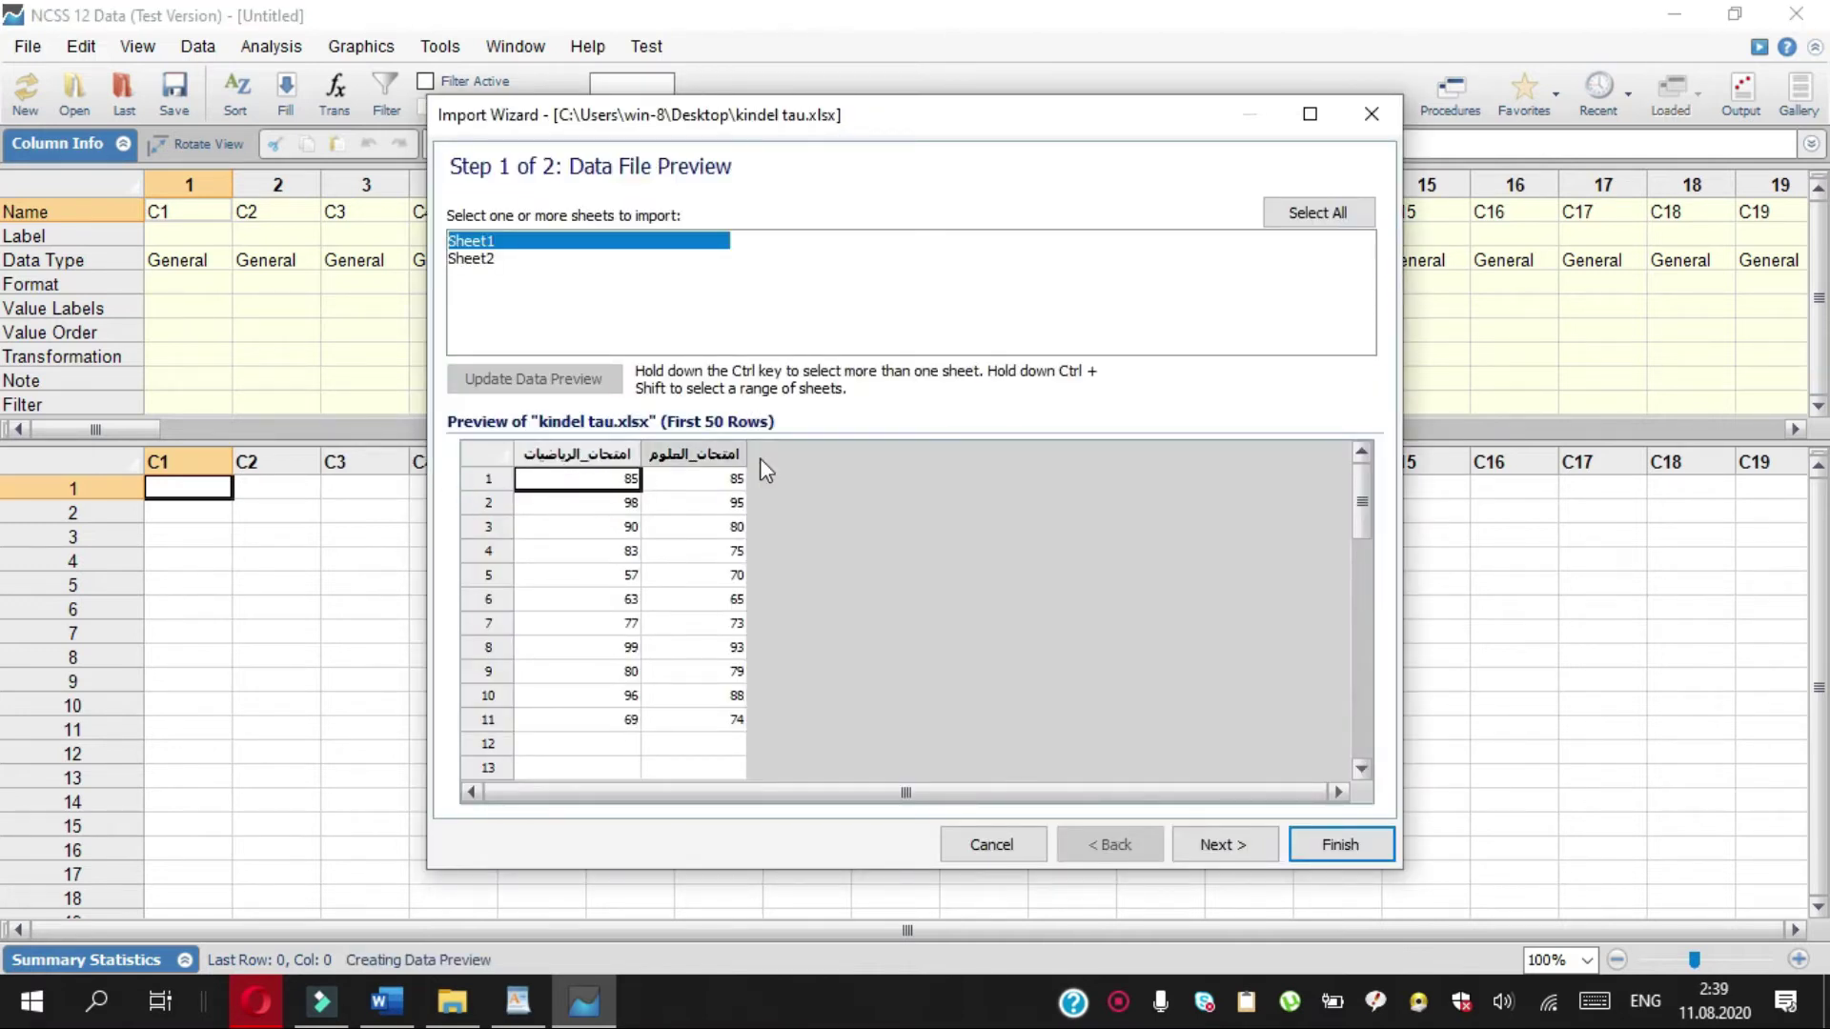
pyautogui.click(1245, 848)
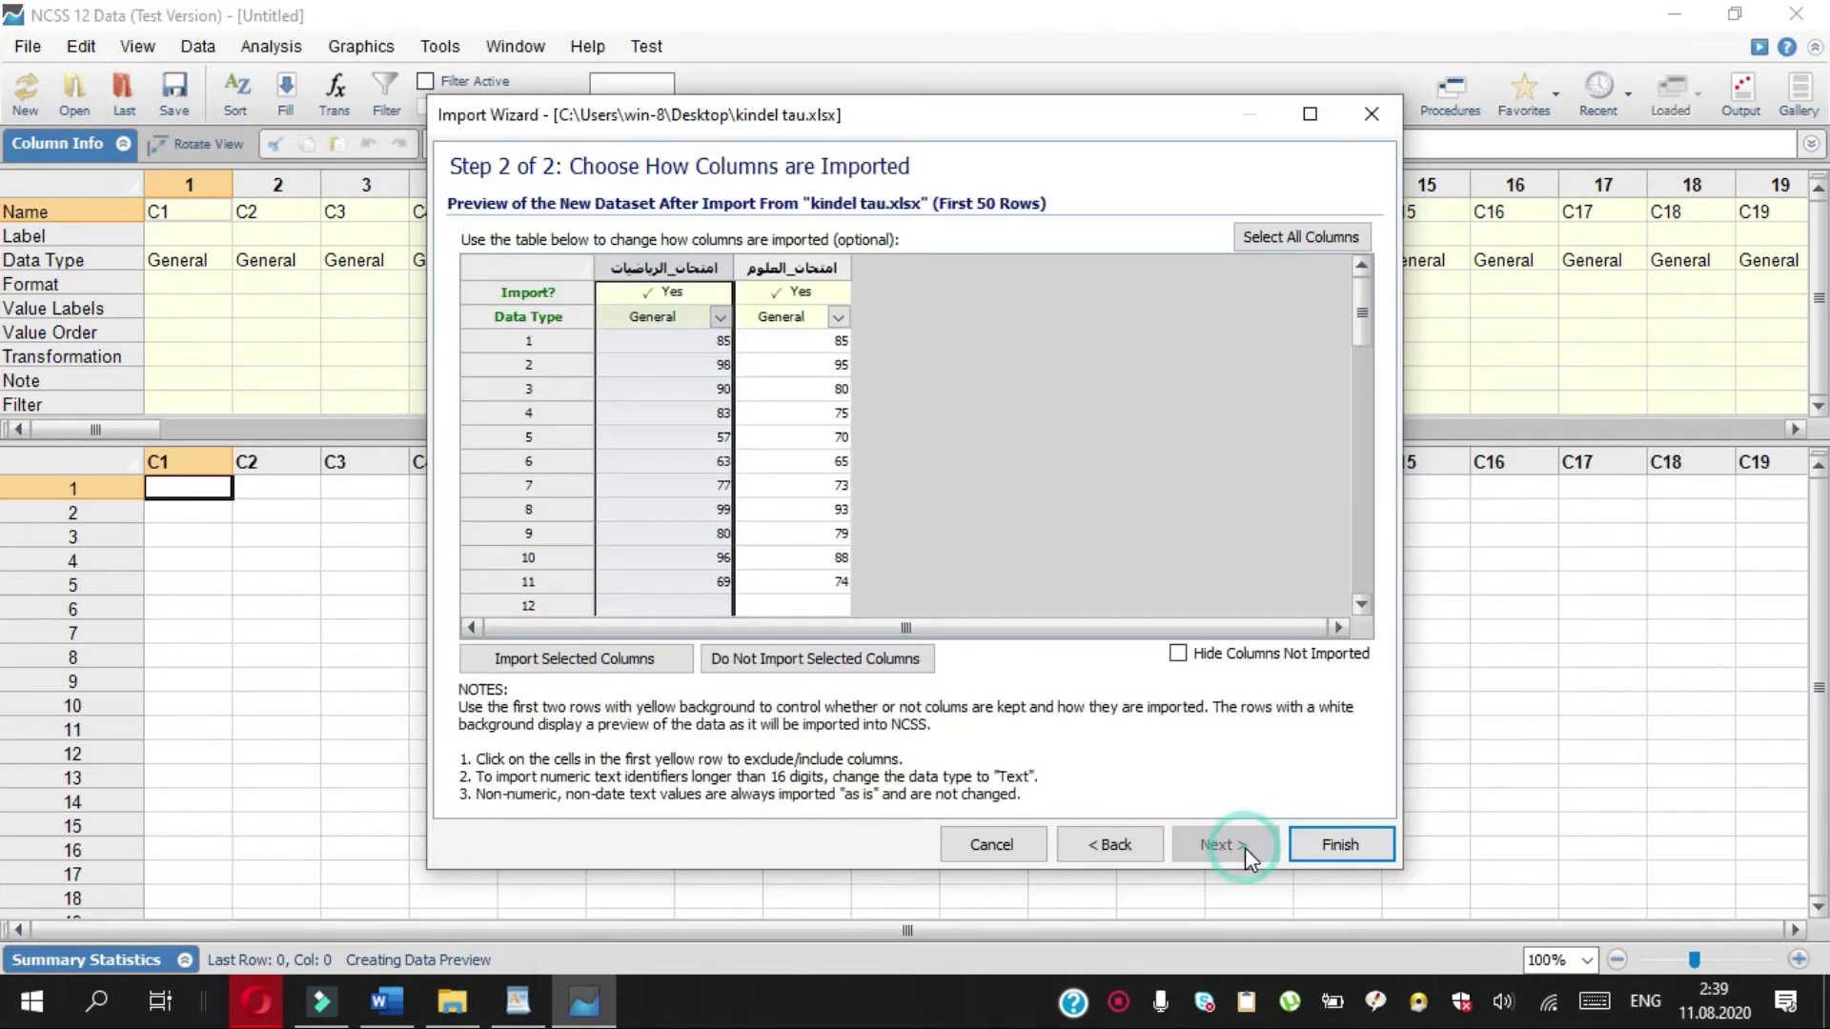
pyautogui.click(1296, 856)
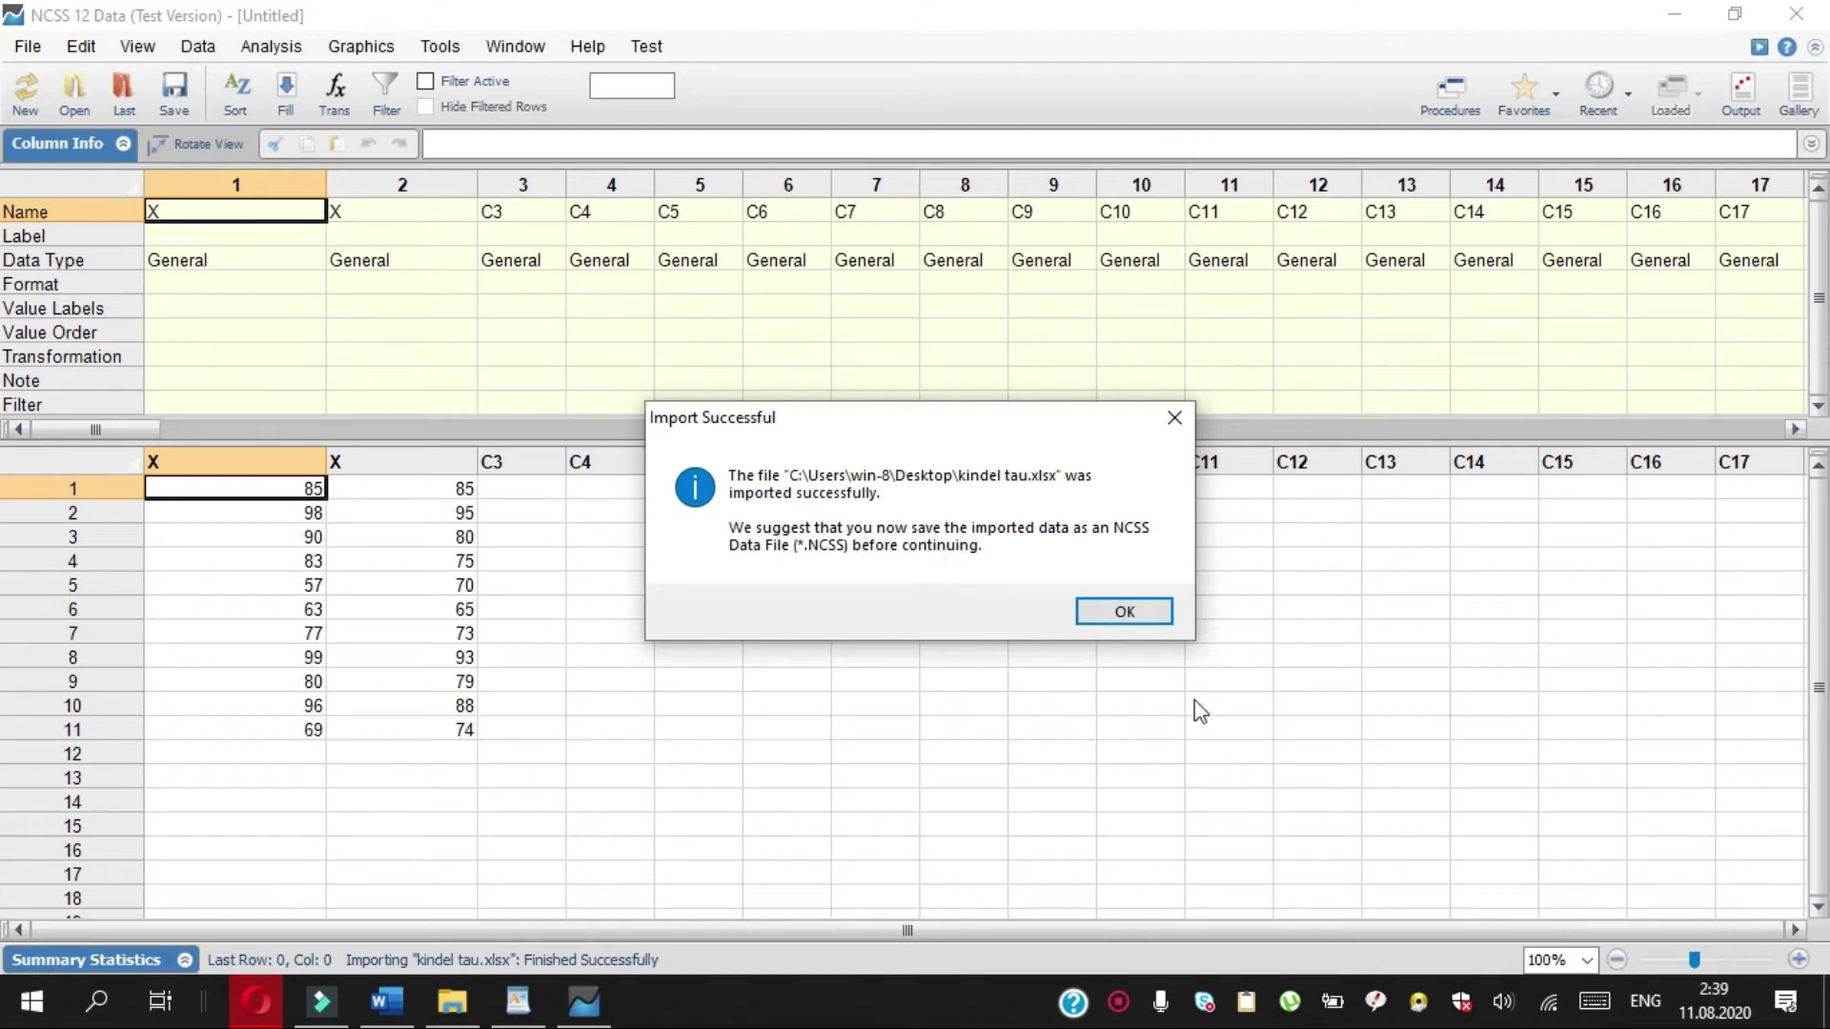
pyautogui.click(1124, 611)
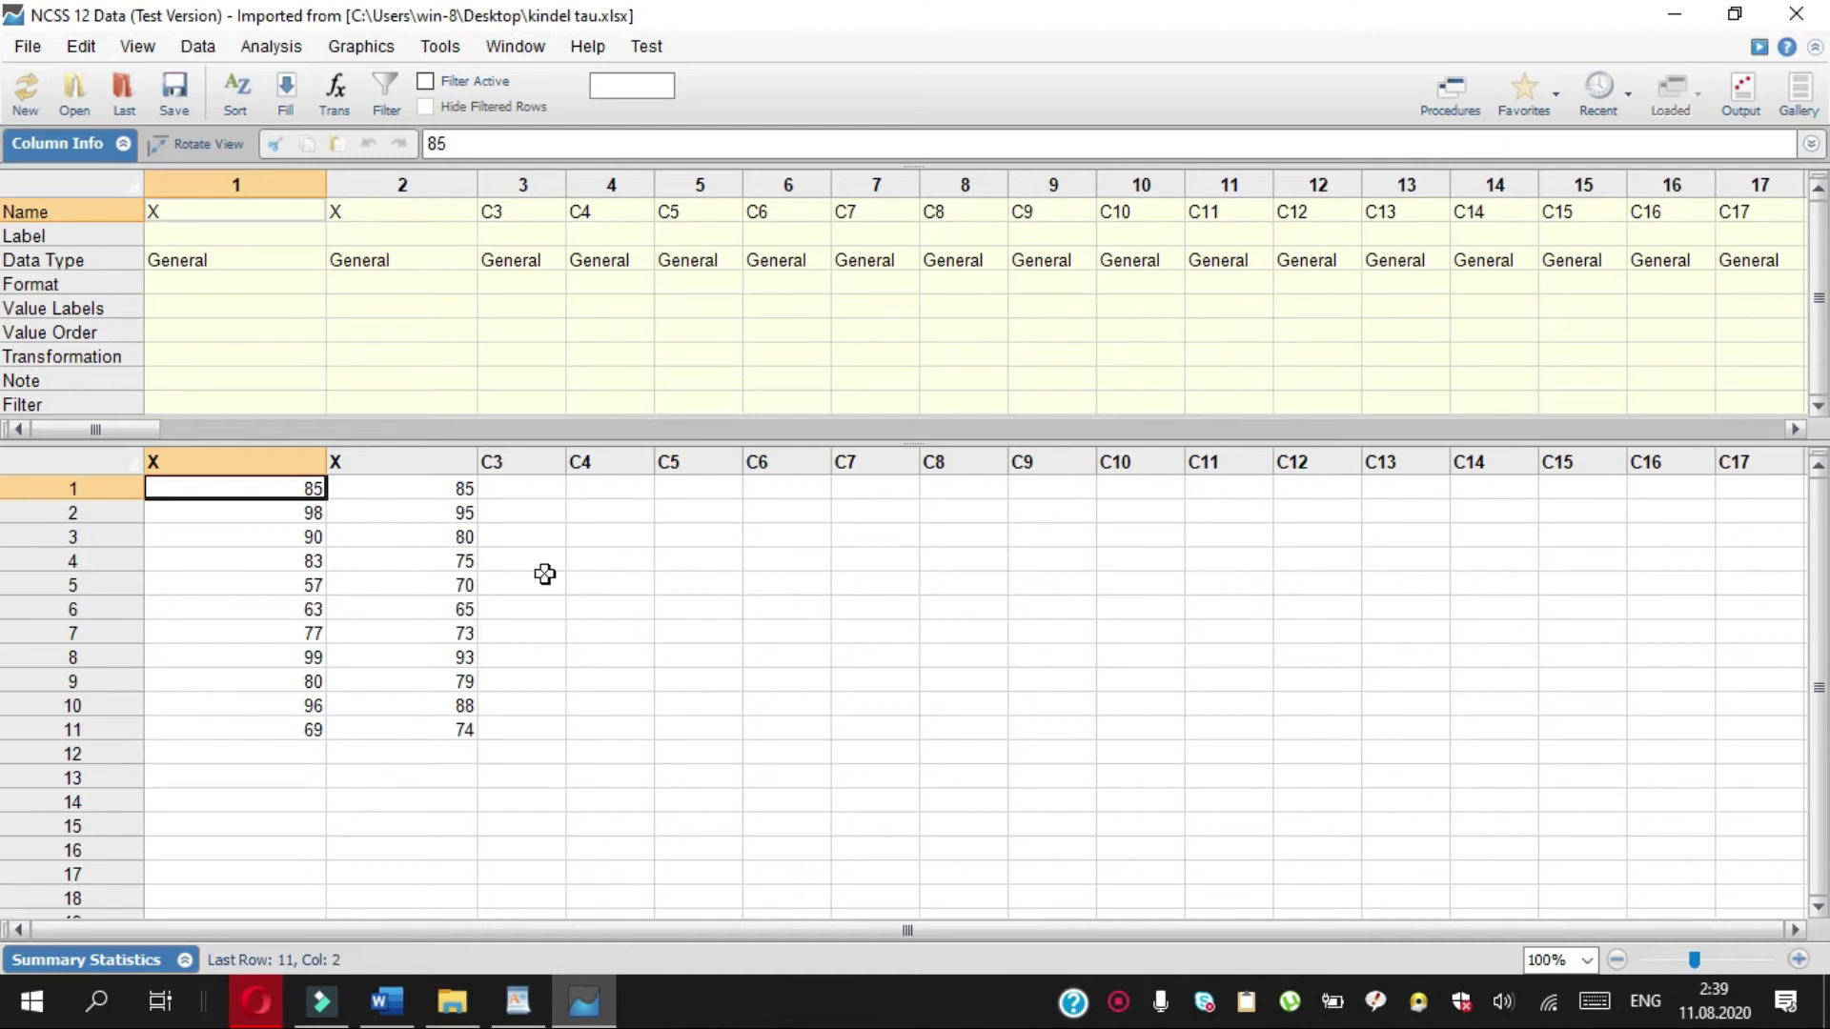
# - Examine the two imported data columns and their headings
pyautogui.click(473, 461)
pyautogui.moveTo(220, 484); pyautogui.dragTo(220, 723)
pyautogui.moveTo(391, 487); pyautogui.dragTo(388, 731)
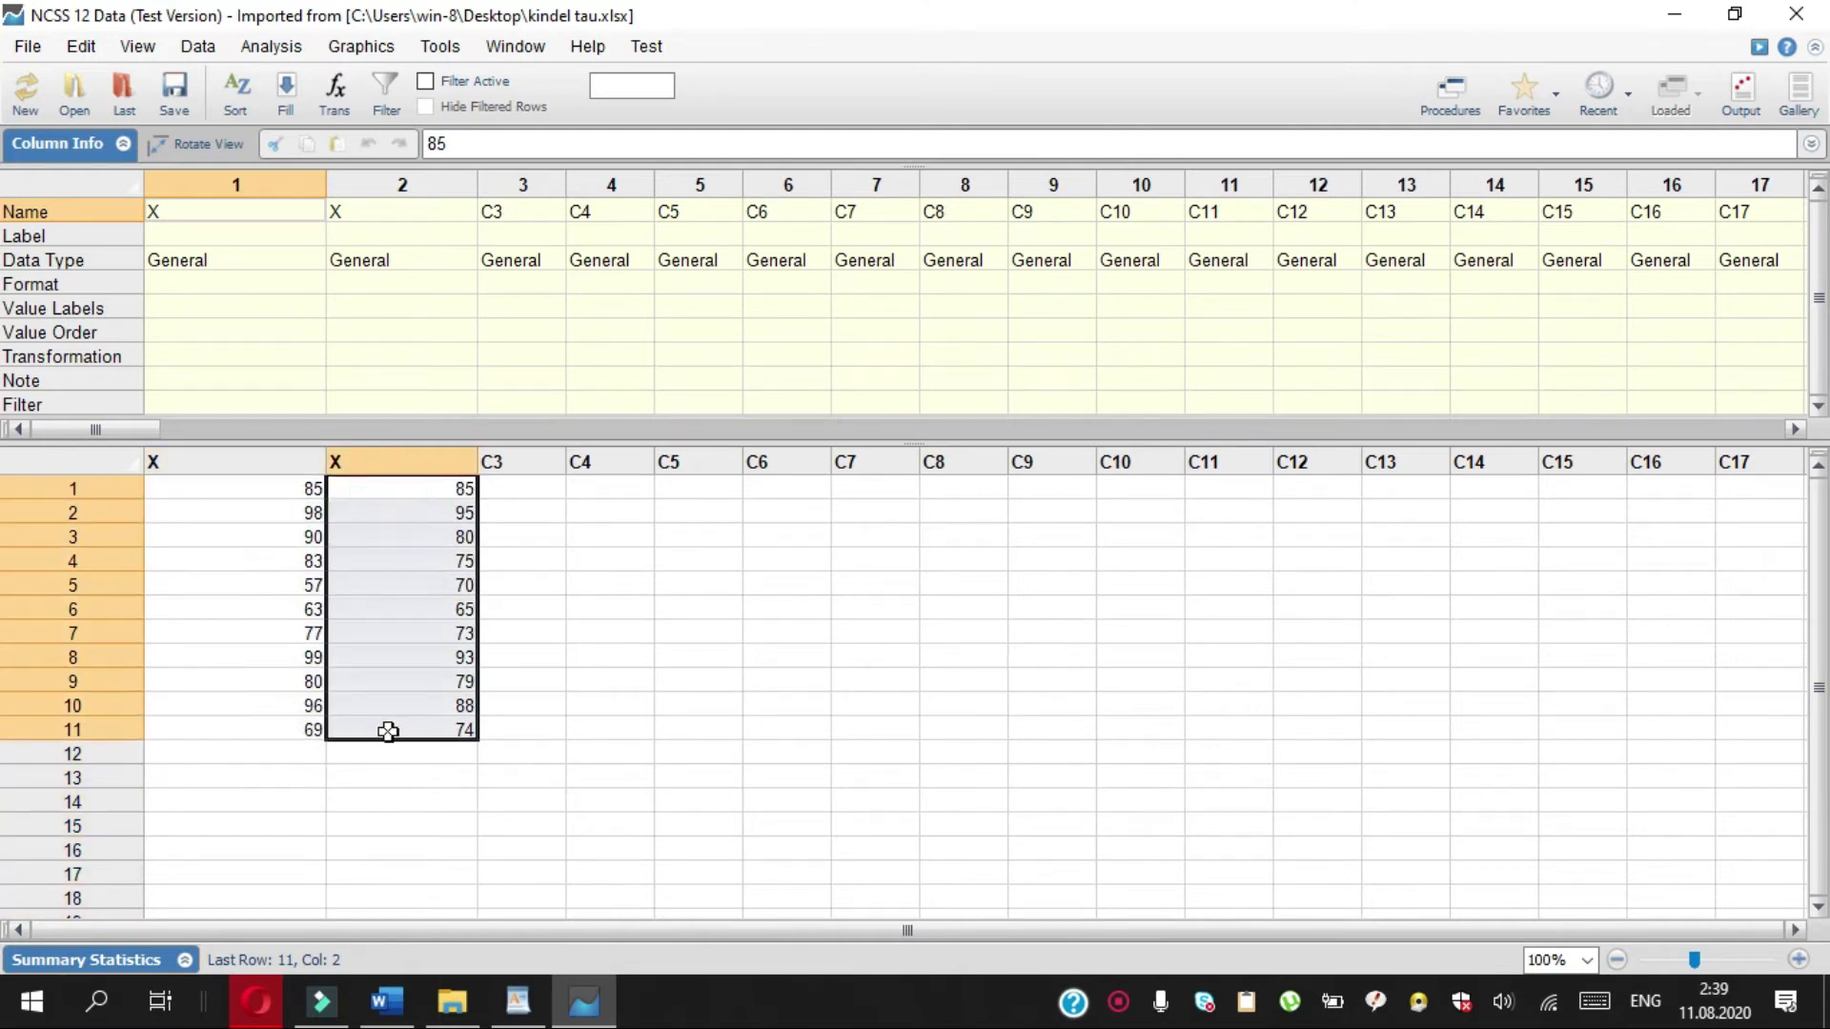
pyautogui.click(158, 463)
pyautogui.click(391, 462)
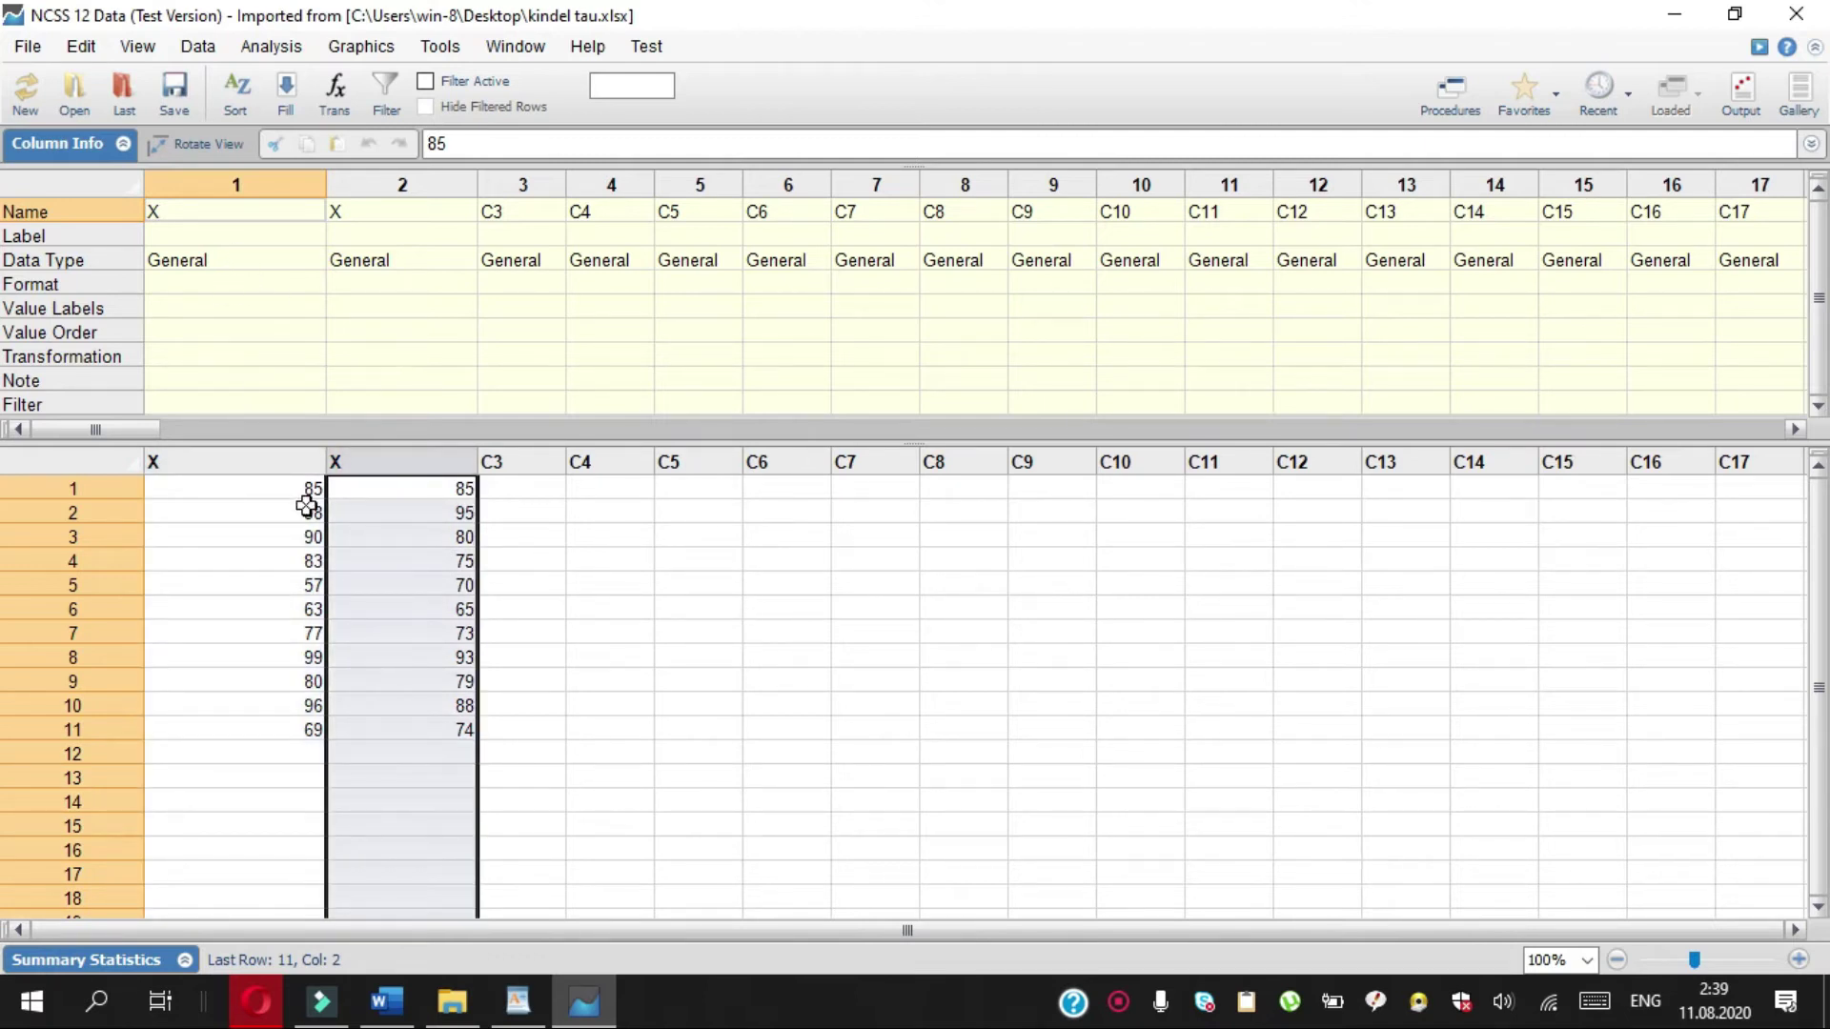
# - Rename the second column as y in the column information table
pyautogui.click(181, 208)
pyautogui.click(182, 208)
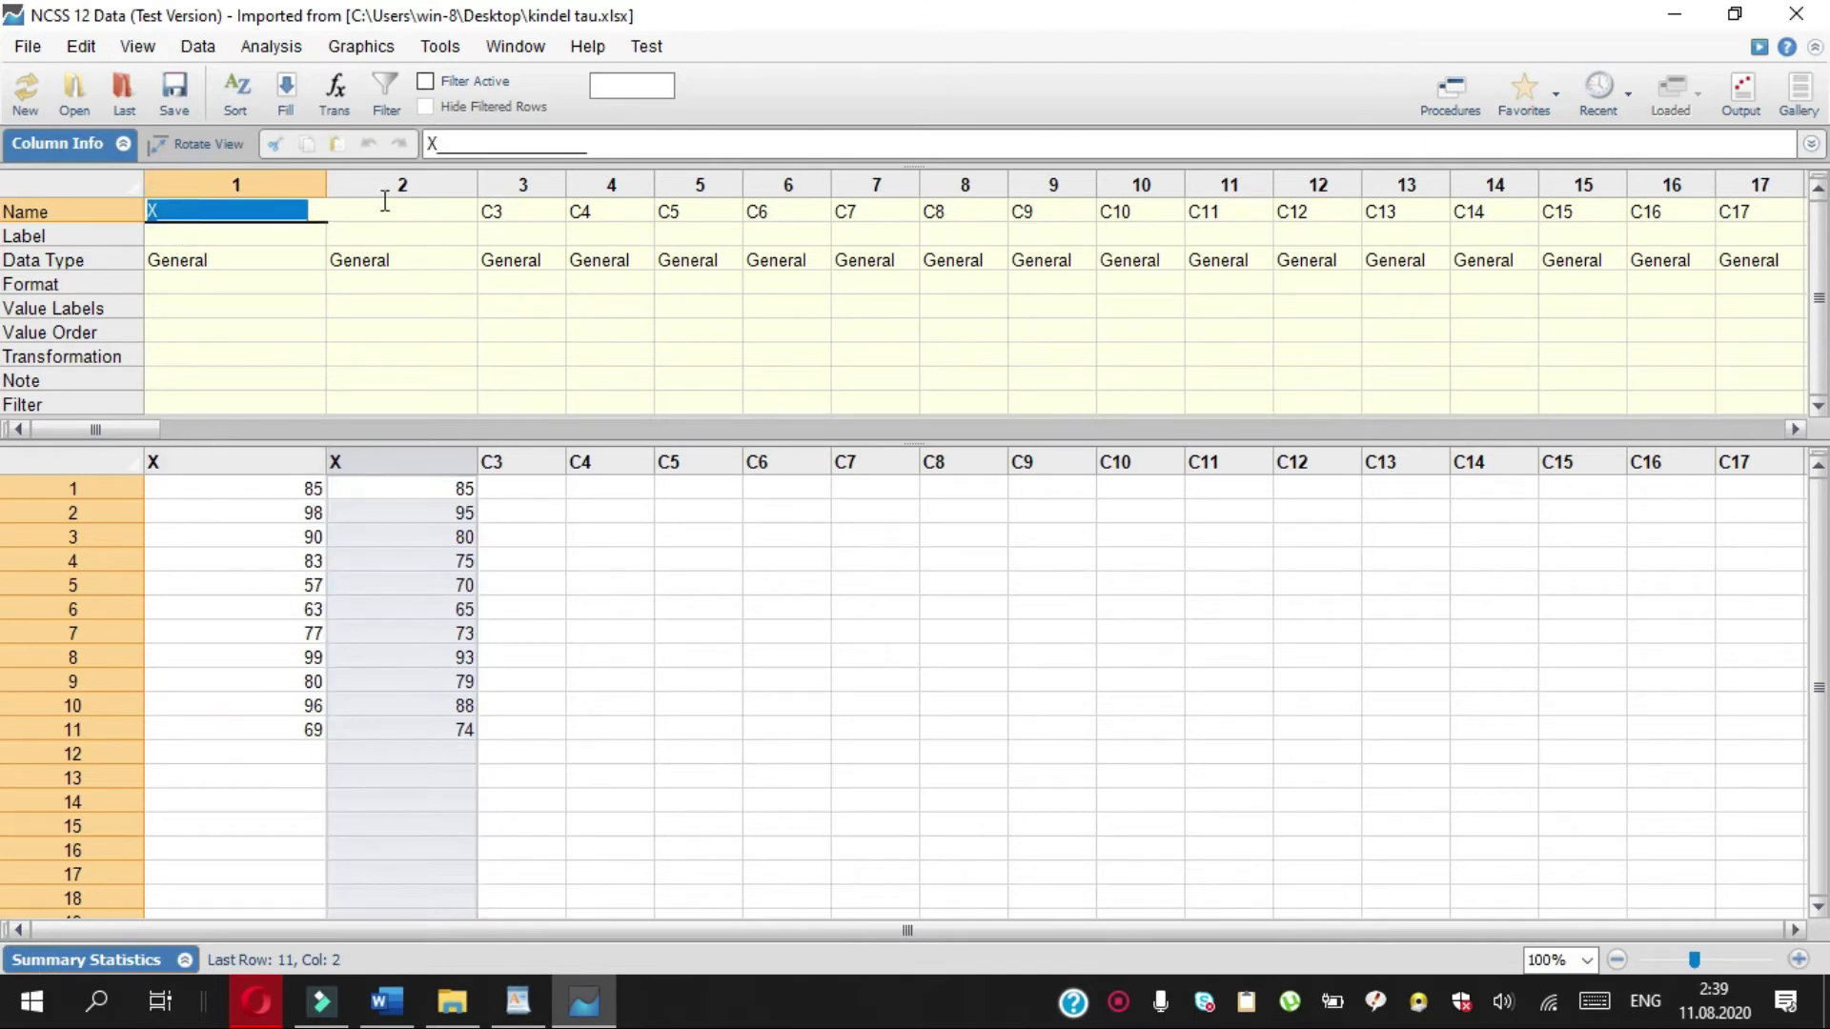
pyautogui.click(412, 240)
pyautogui.click(391, 208)
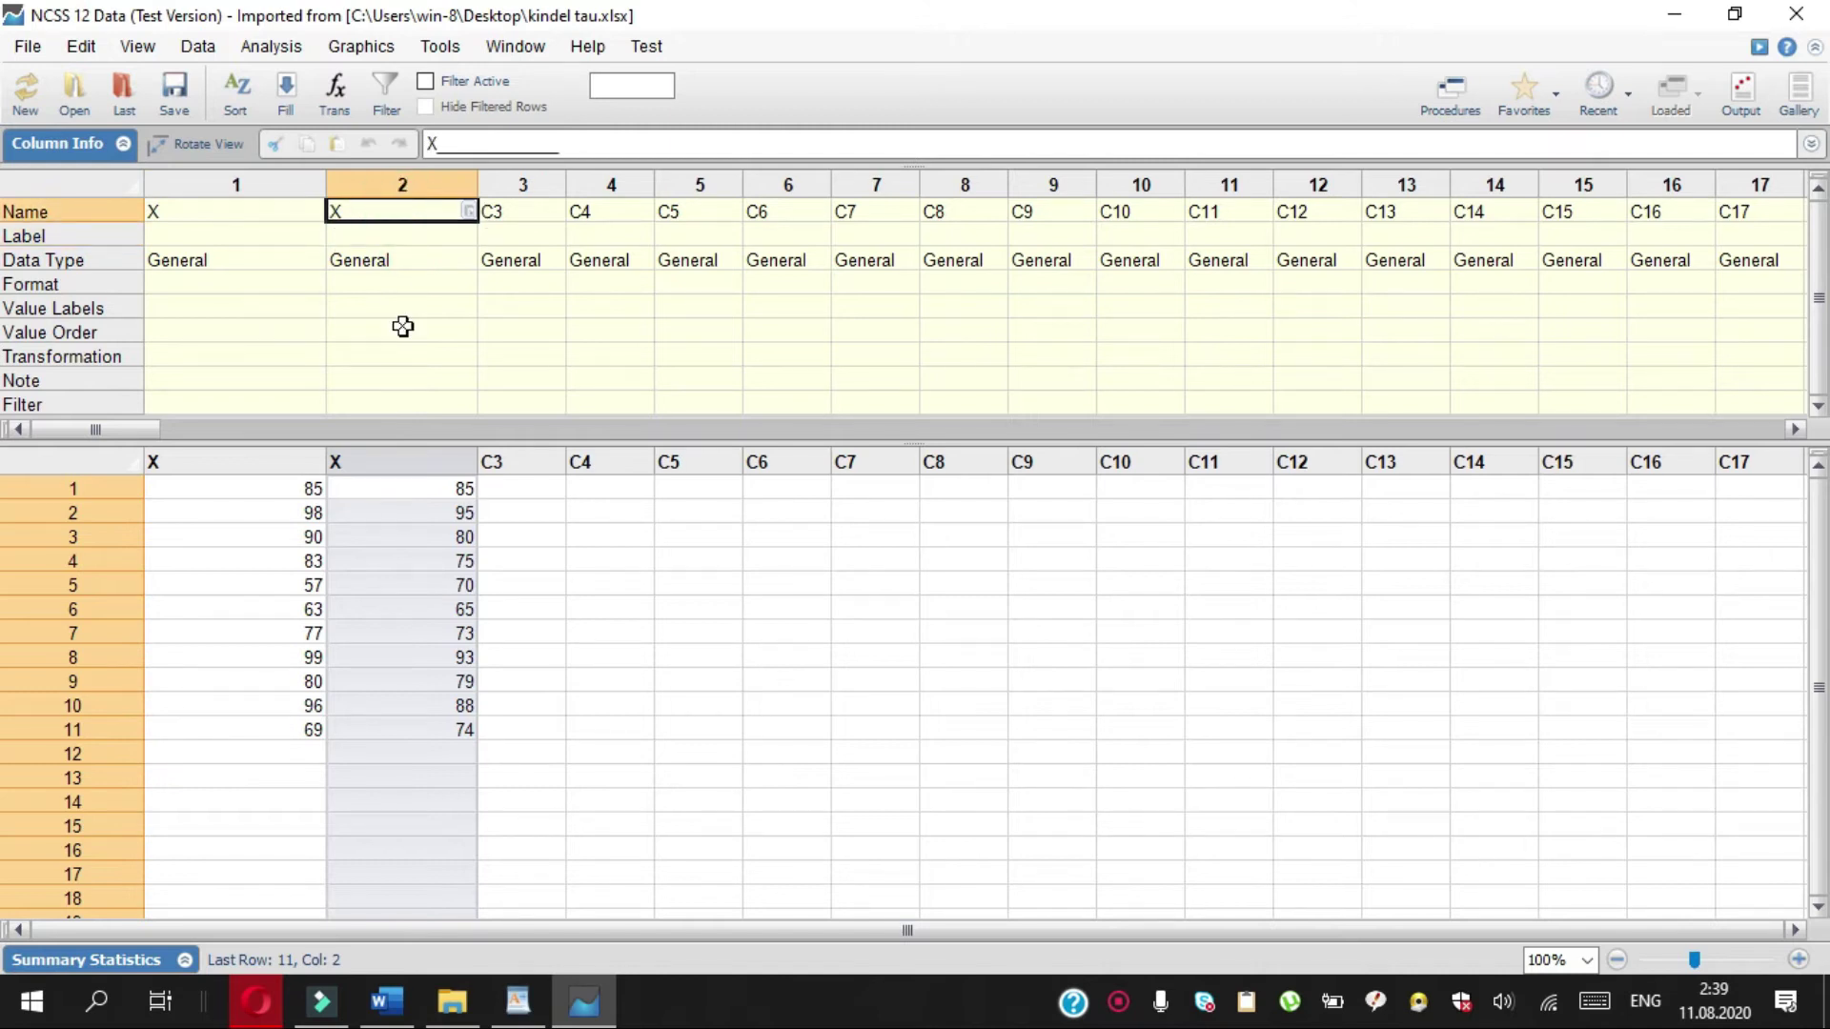
pyautogui.write('y')
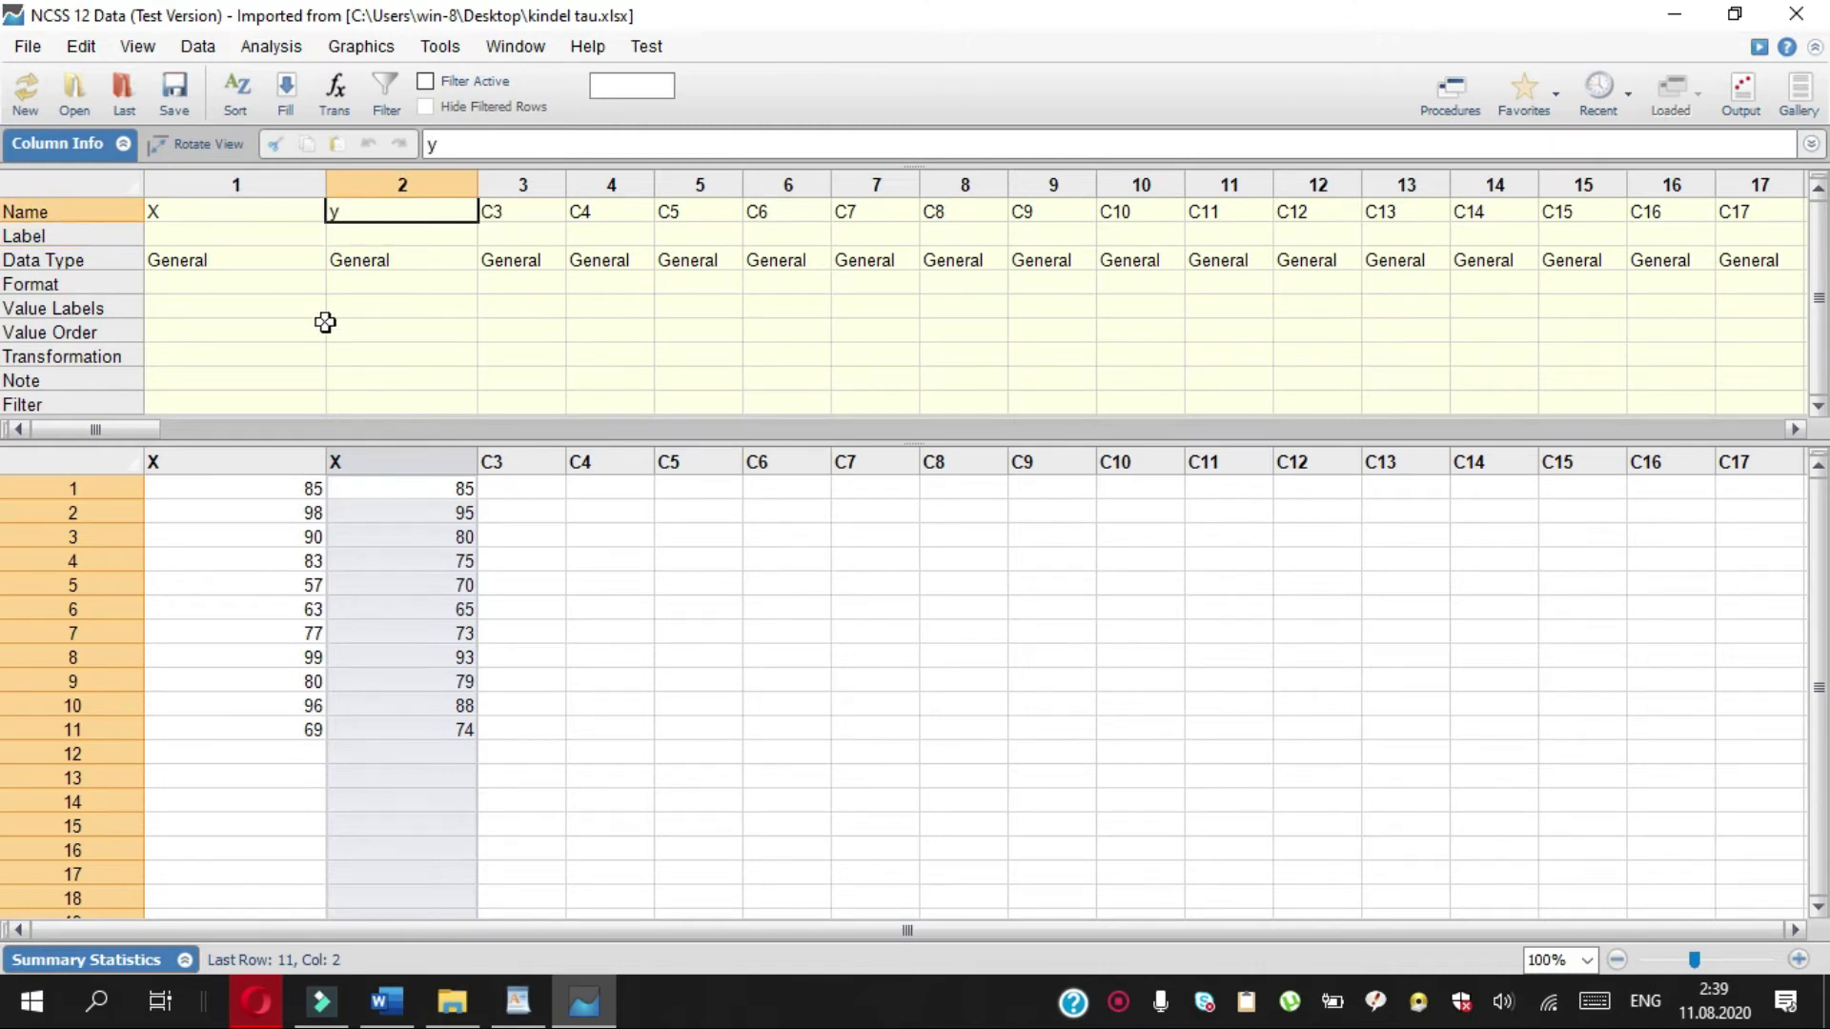
pyautogui.click(247, 234)
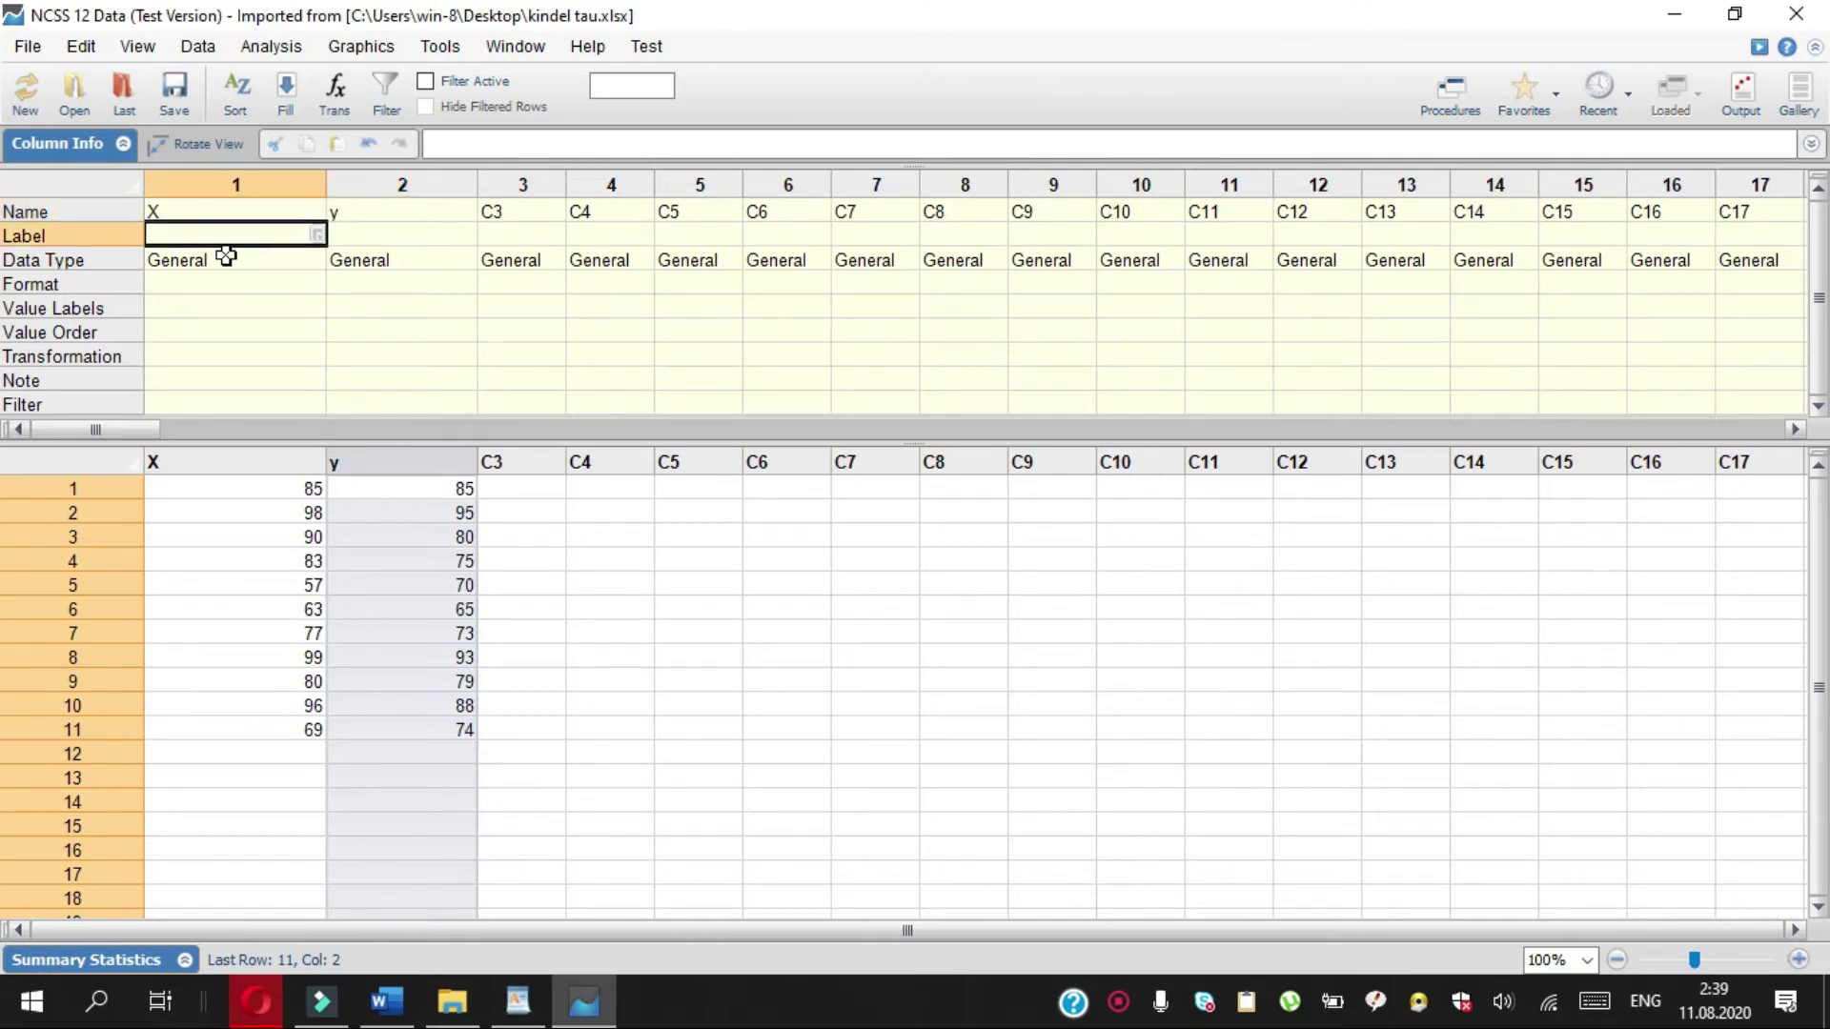
pyautogui.click(371, 211)
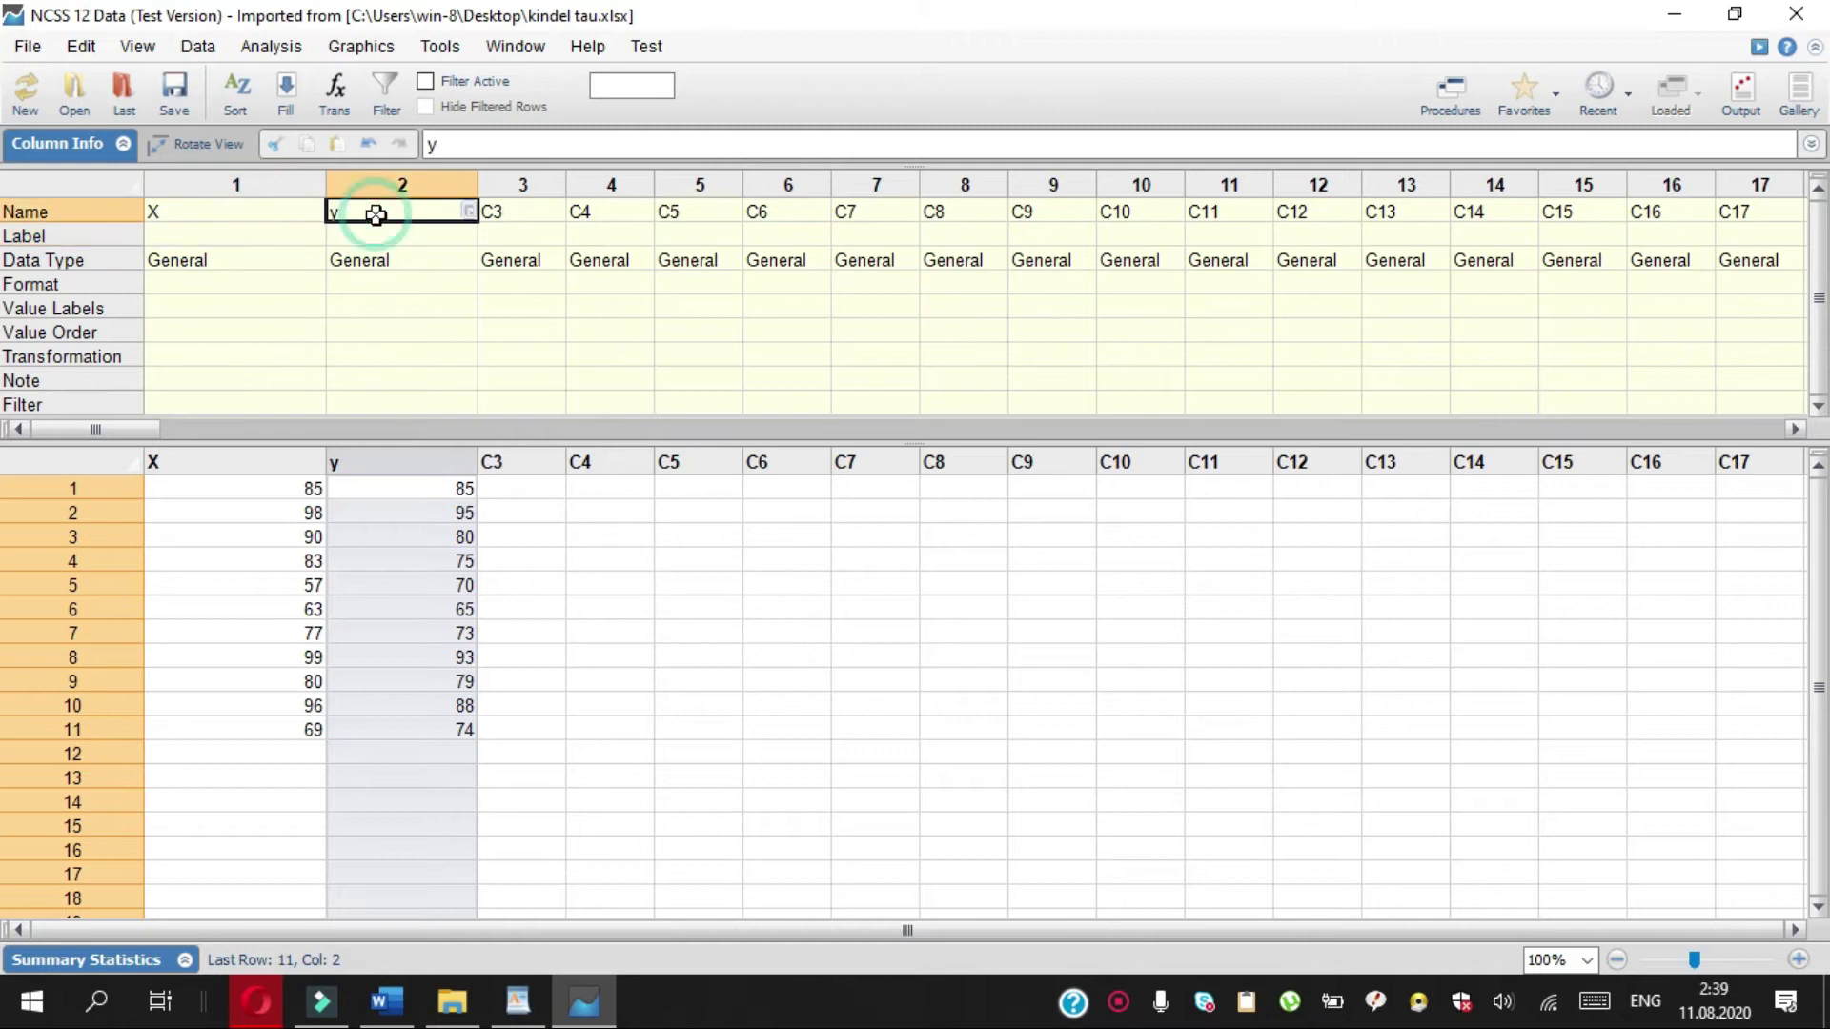
pyautogui.click(265, 211)
# - Copy the line "امتحان الرياضيات" from the WordPad document and paste it as the X column's label in NCSS
pyautogui.moveTo(515, 1010)
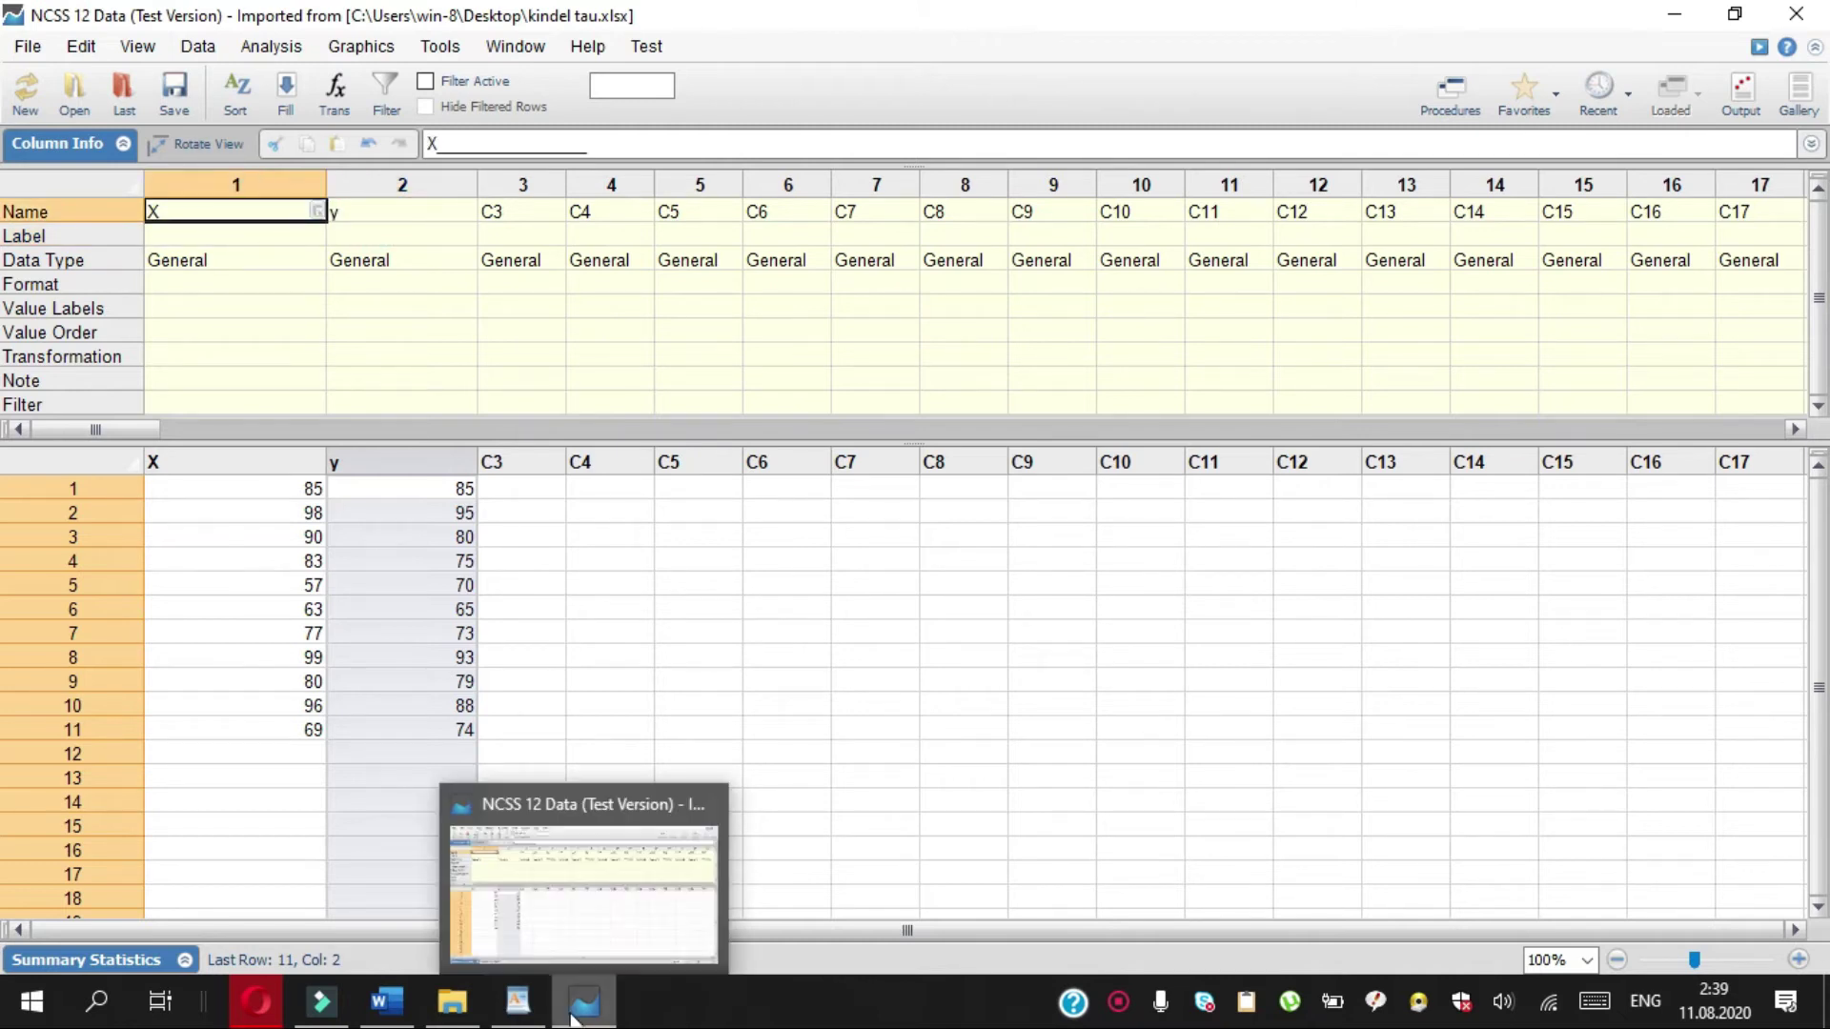
pyautogui.click(506, 913)
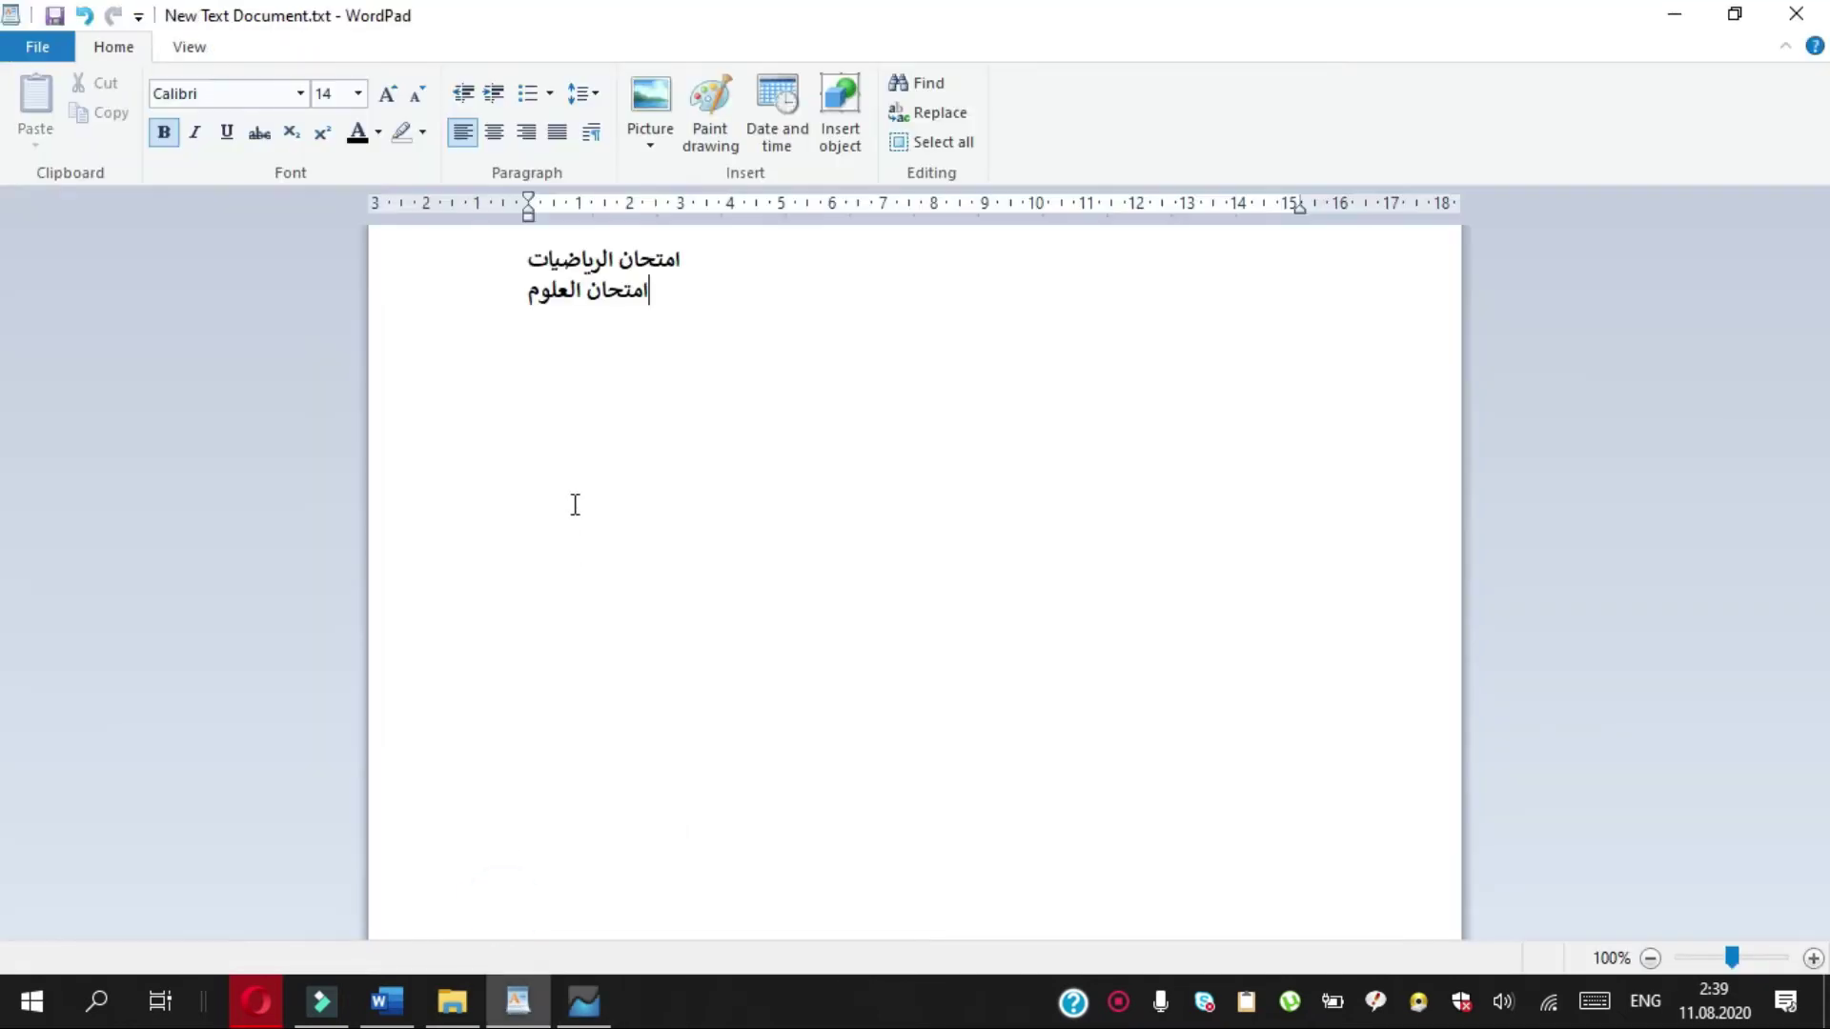
pyautogui.tripleClick(617, 259)
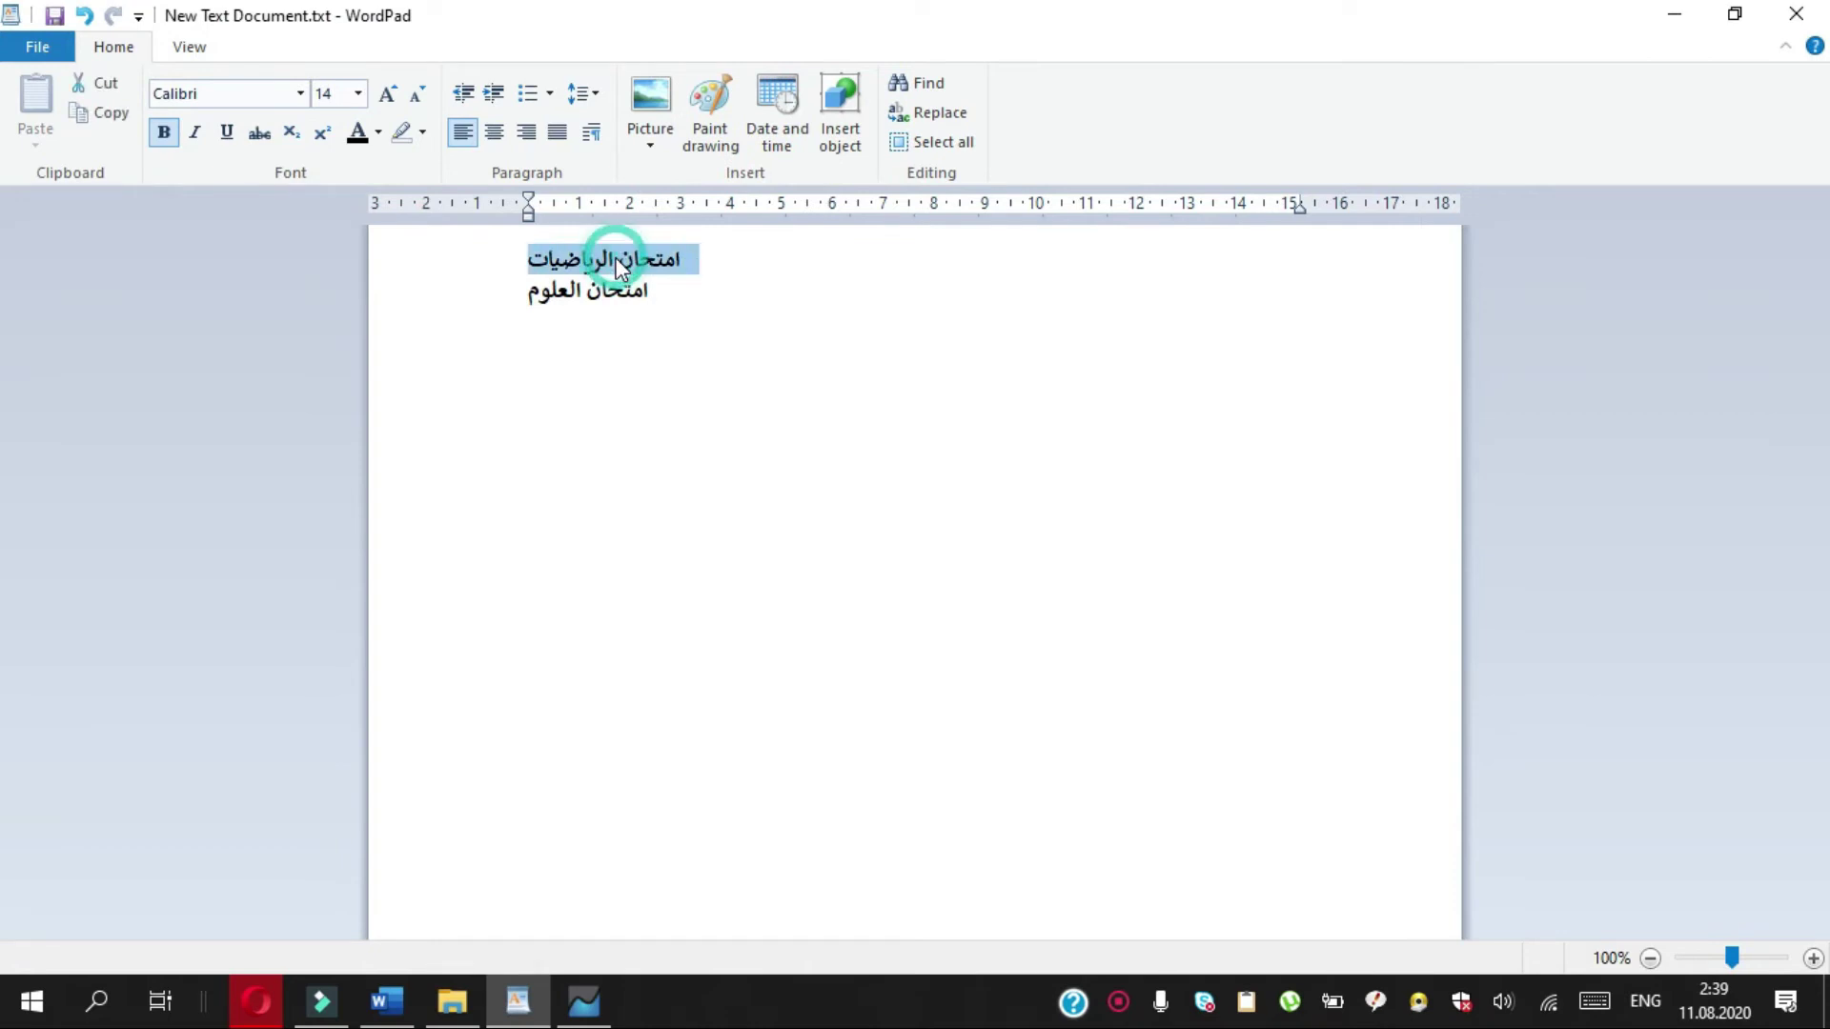
pyautogui.hotkey('ctrl', 'c')
pyautogui.moveTo(615, 1000)
pyautogui.click(583, 877)
pyautogui.click(237, 241)
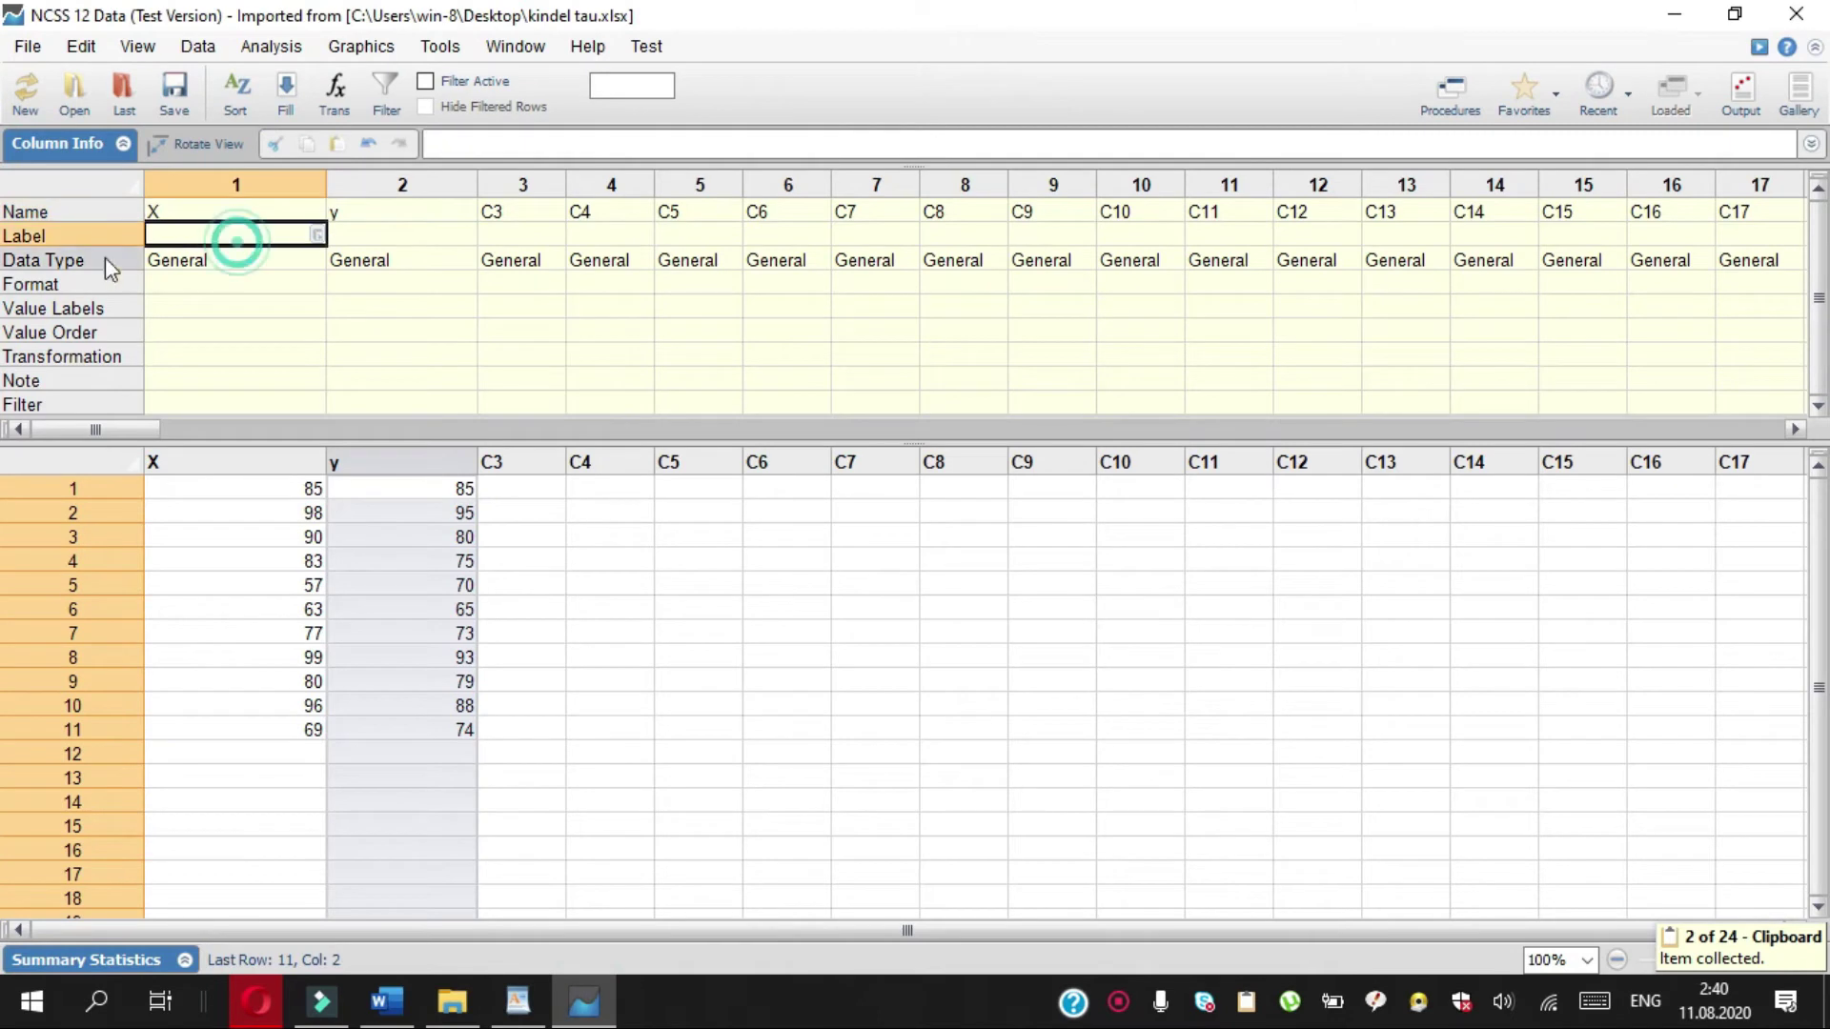
pyautogui.click(166, 235)
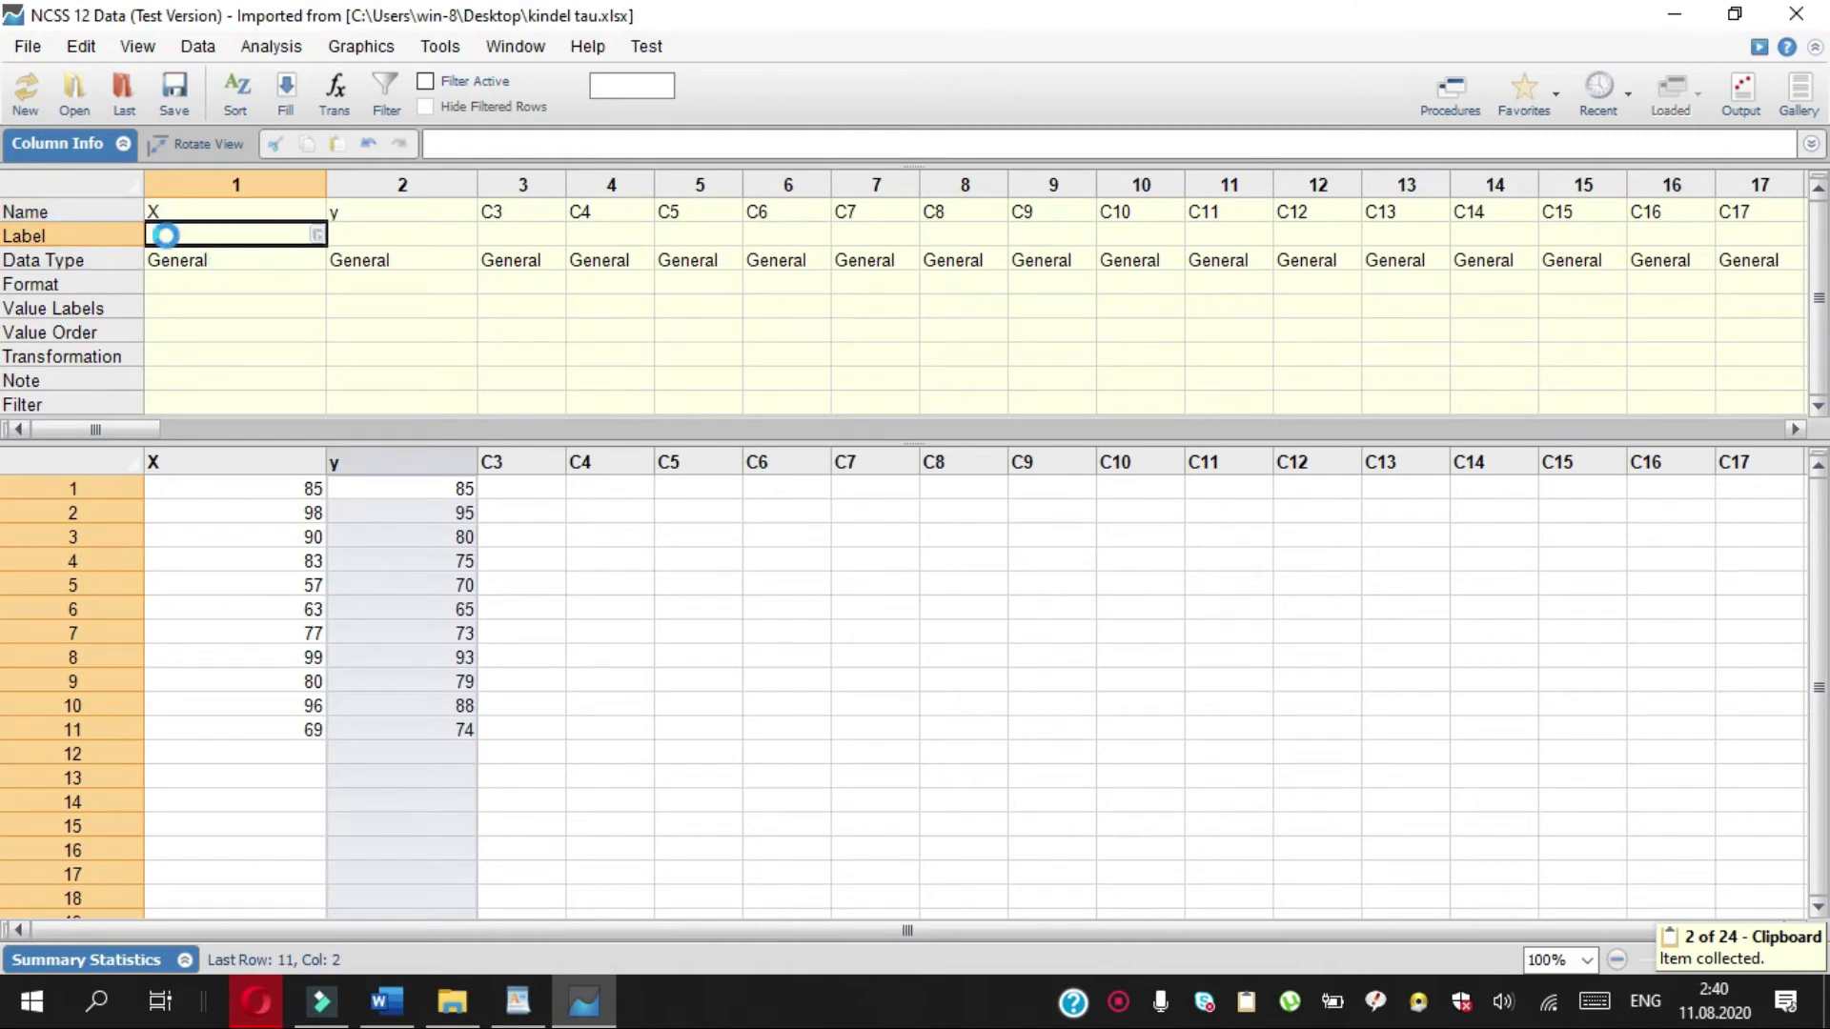
pyautogui.hotkey('ctrl', 'v')
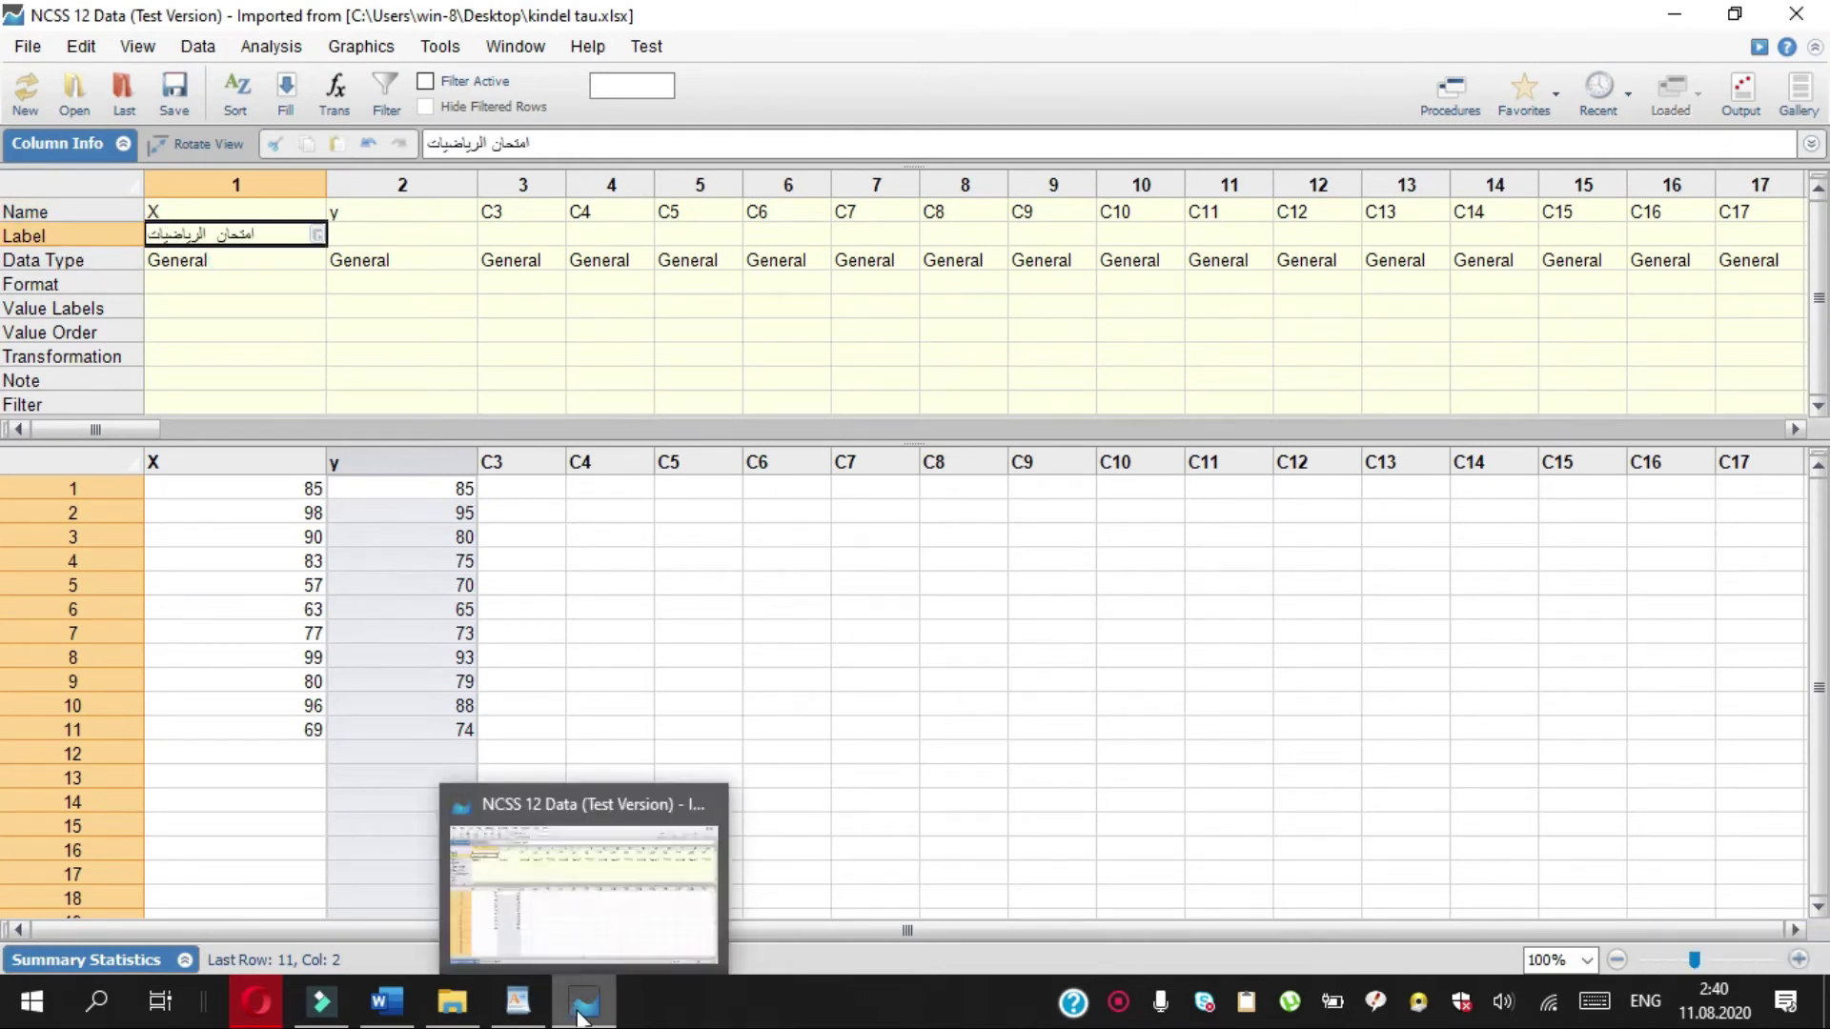
# - Copy the line "امتحان العلوم" from the WordPad document and paste it as the y column's label in NCSS
pyautogui.click(518, 1001)
pyautogui.tripleClick(631, 303)
pyautogui.hotkey('ctrl', 'c')
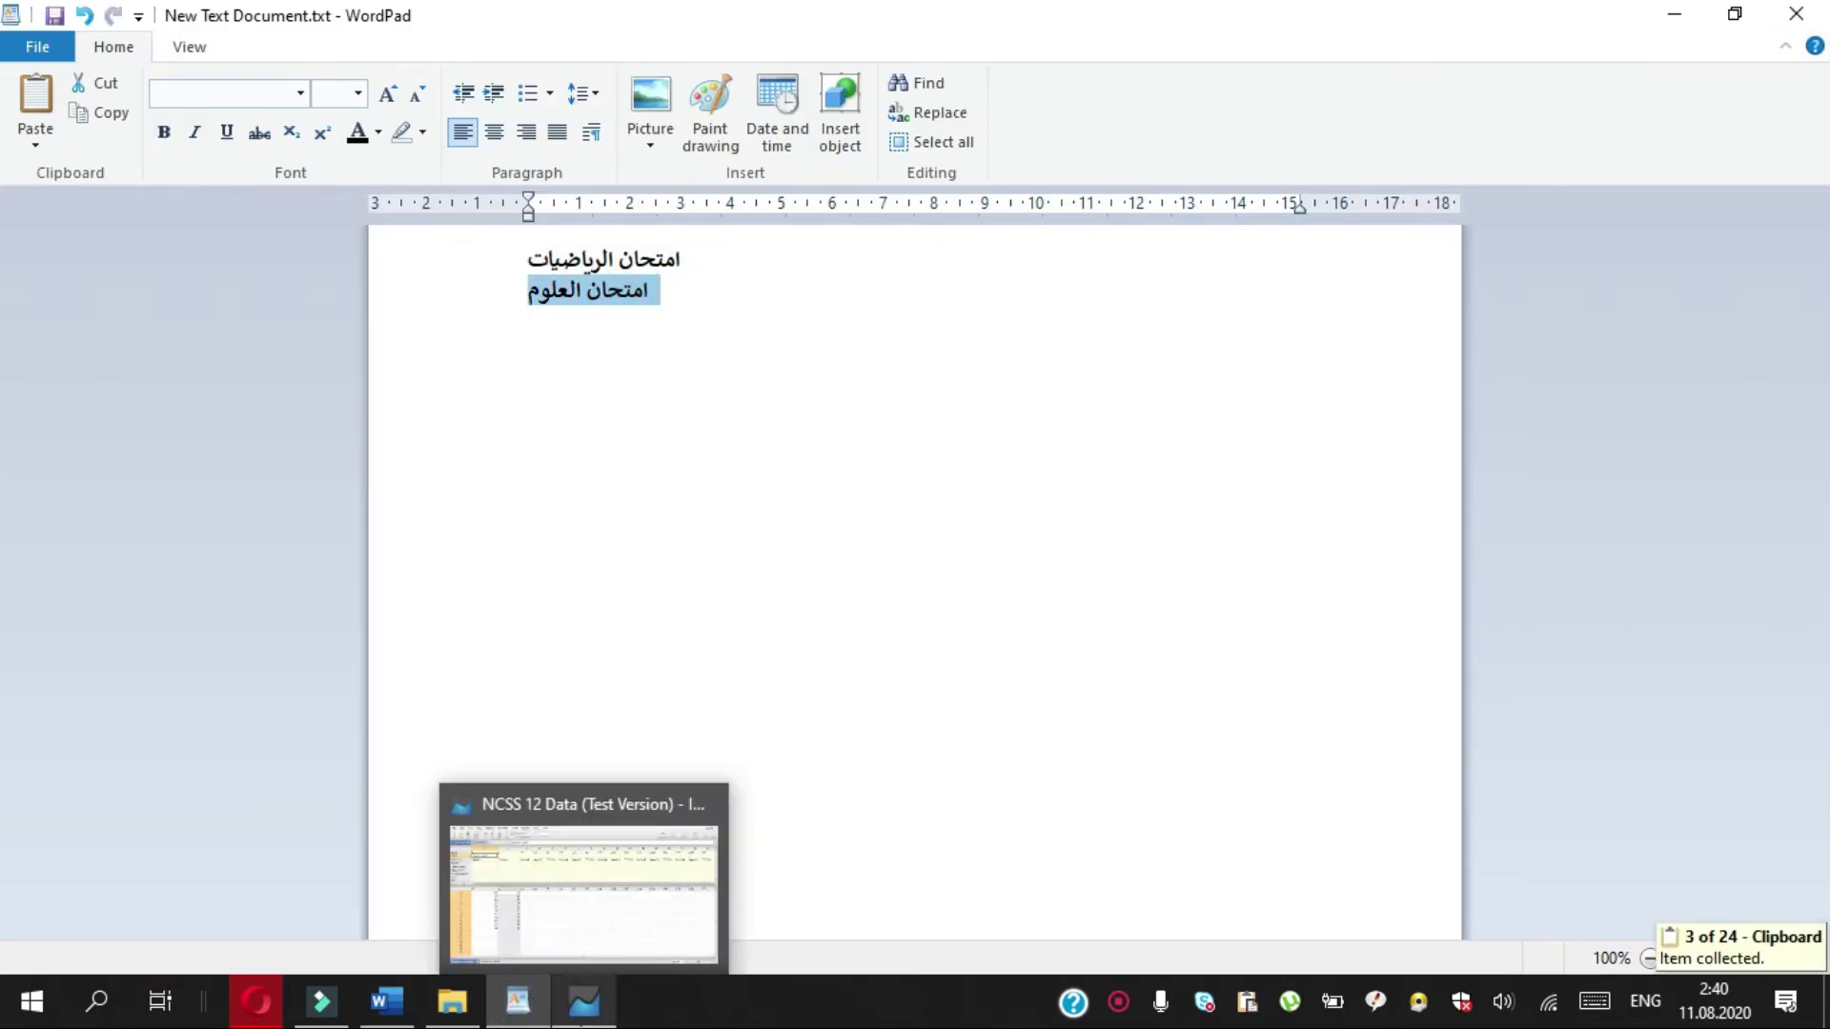
pyautogui.click(583, 1000)
pyautogui.click(365, 234)
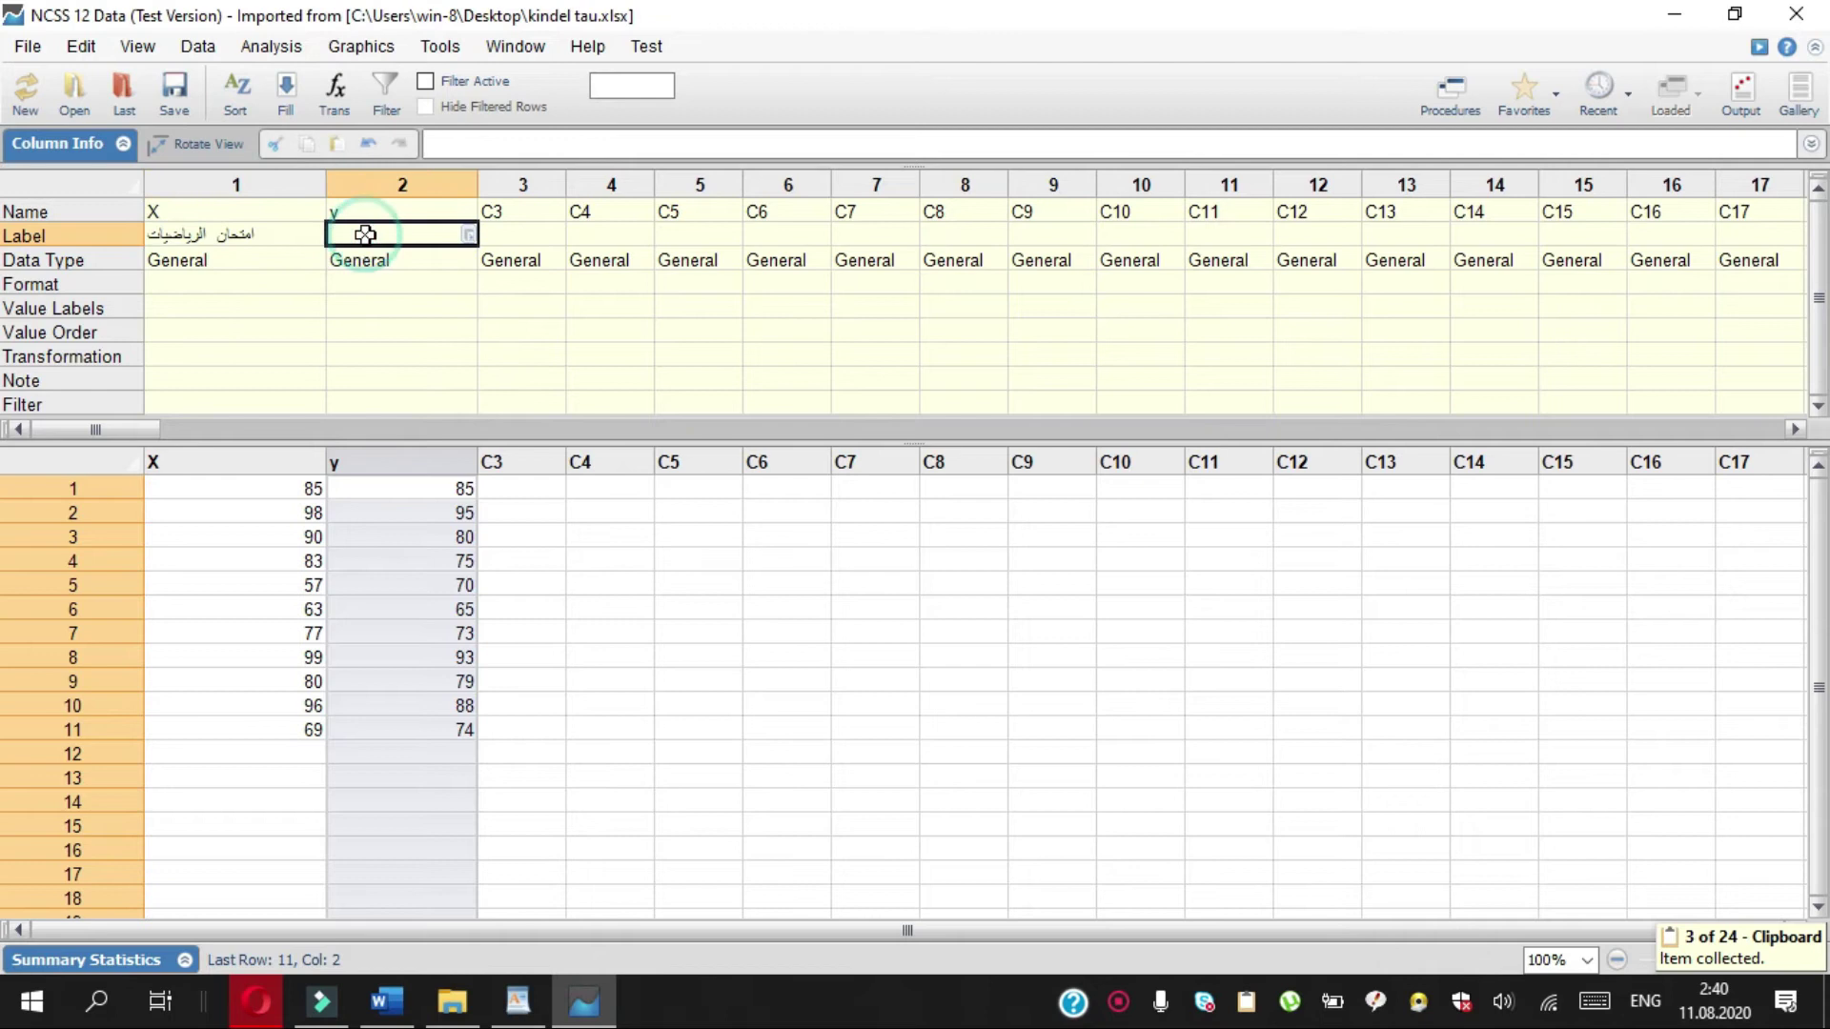
pyautogui.hotkey('ctrl', 'v')
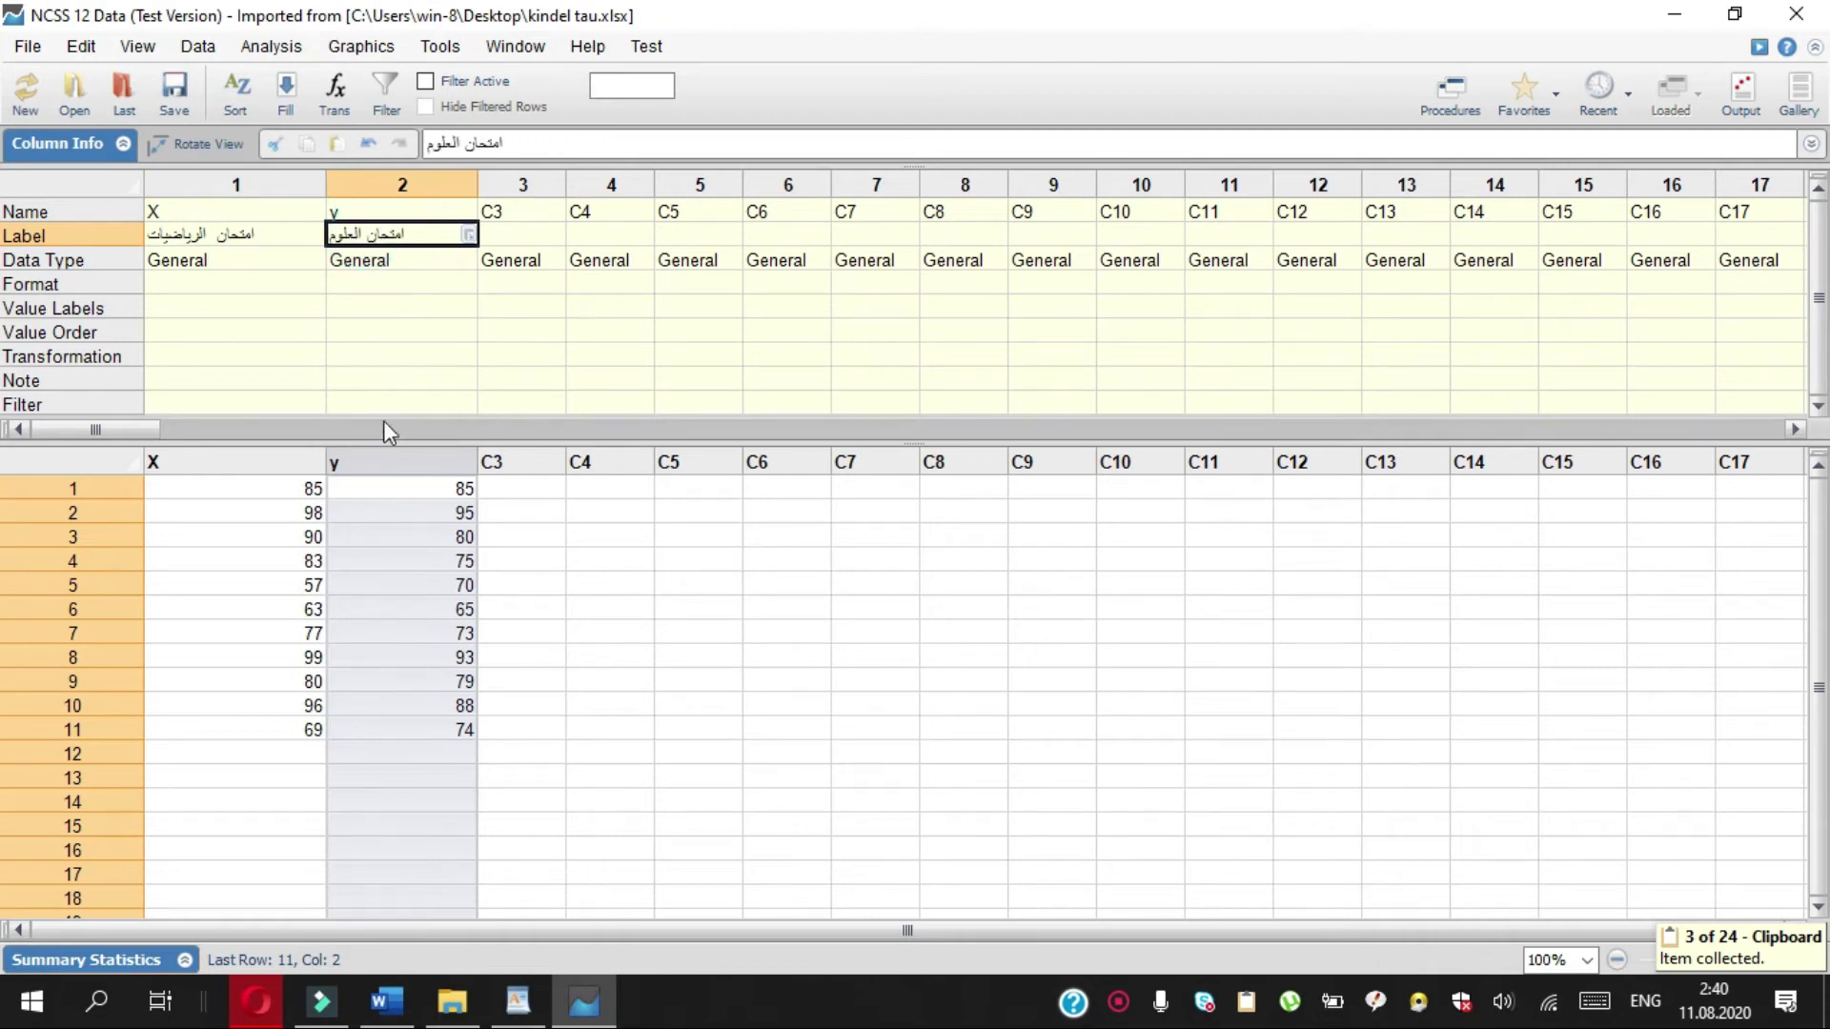
# - Adjust the widths of the X and y columns in the column information table
pyautogui.click(486, 183)
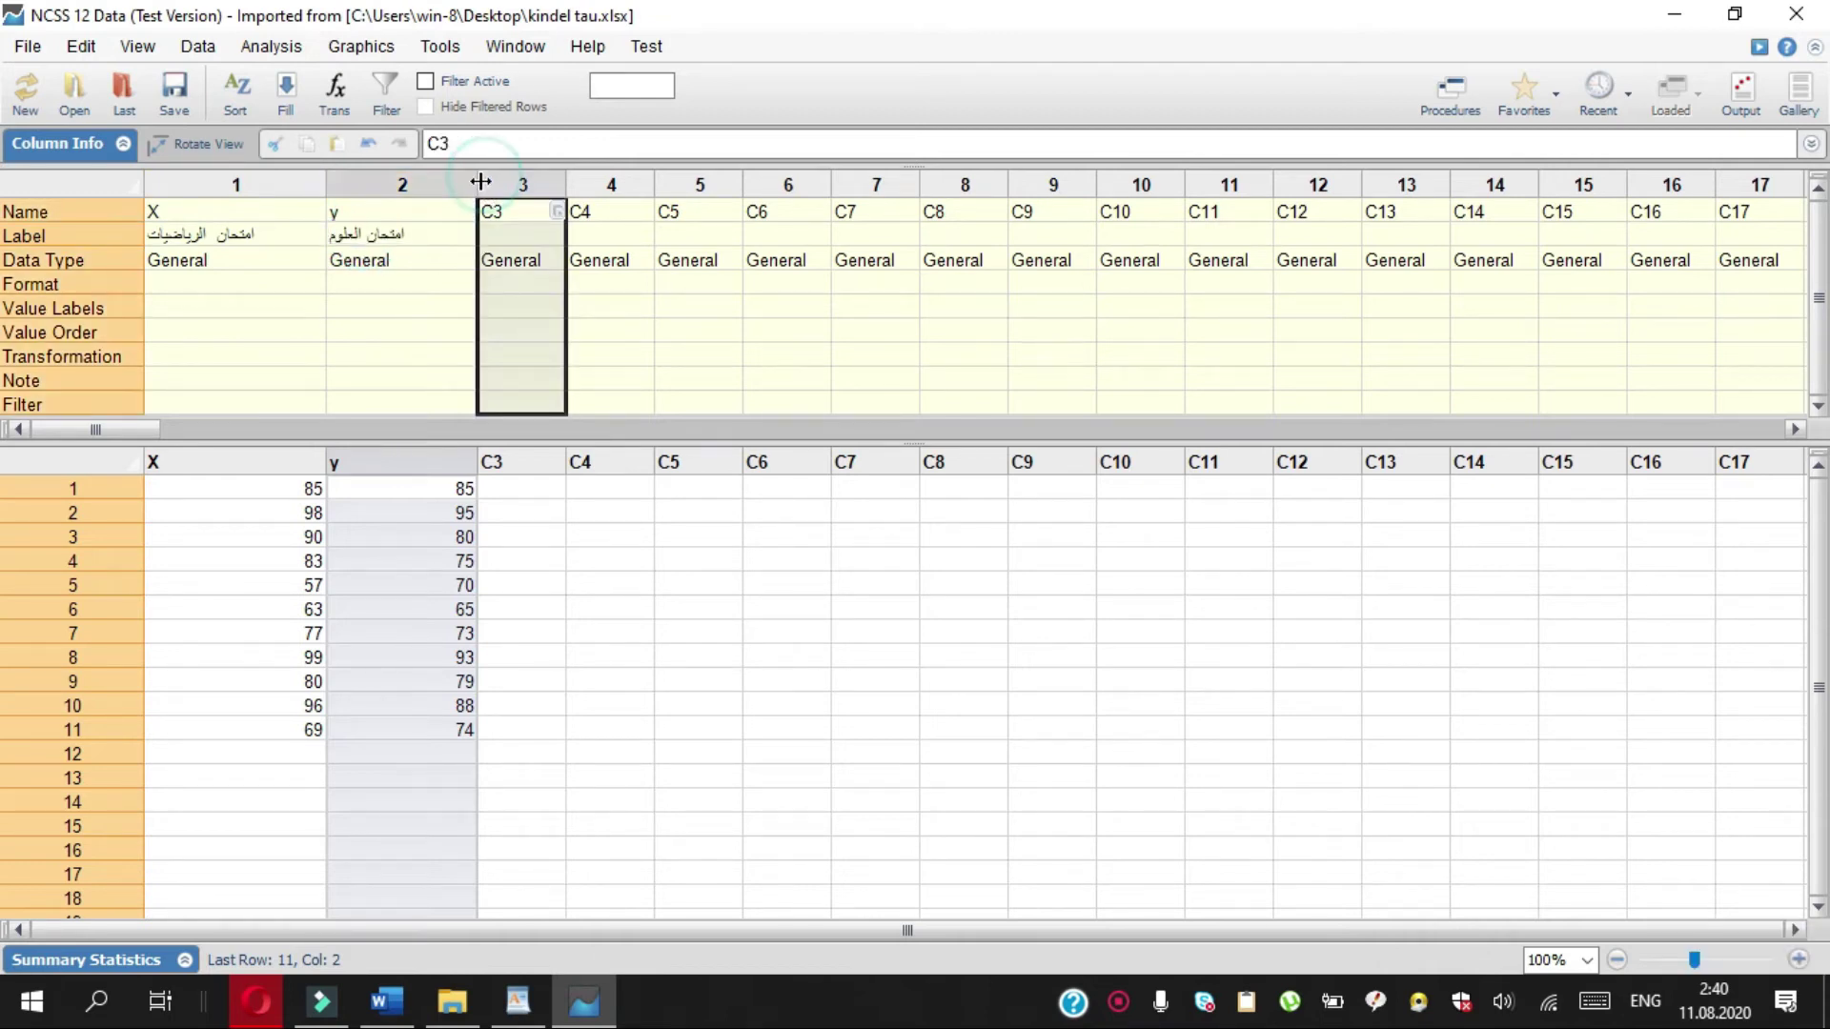
pyautogui.doubleClick(478, 182)
pyautogui.click(333, 185)
pyautogui.moveTo(327, 181); pyautogui.dragTo(466, 181)
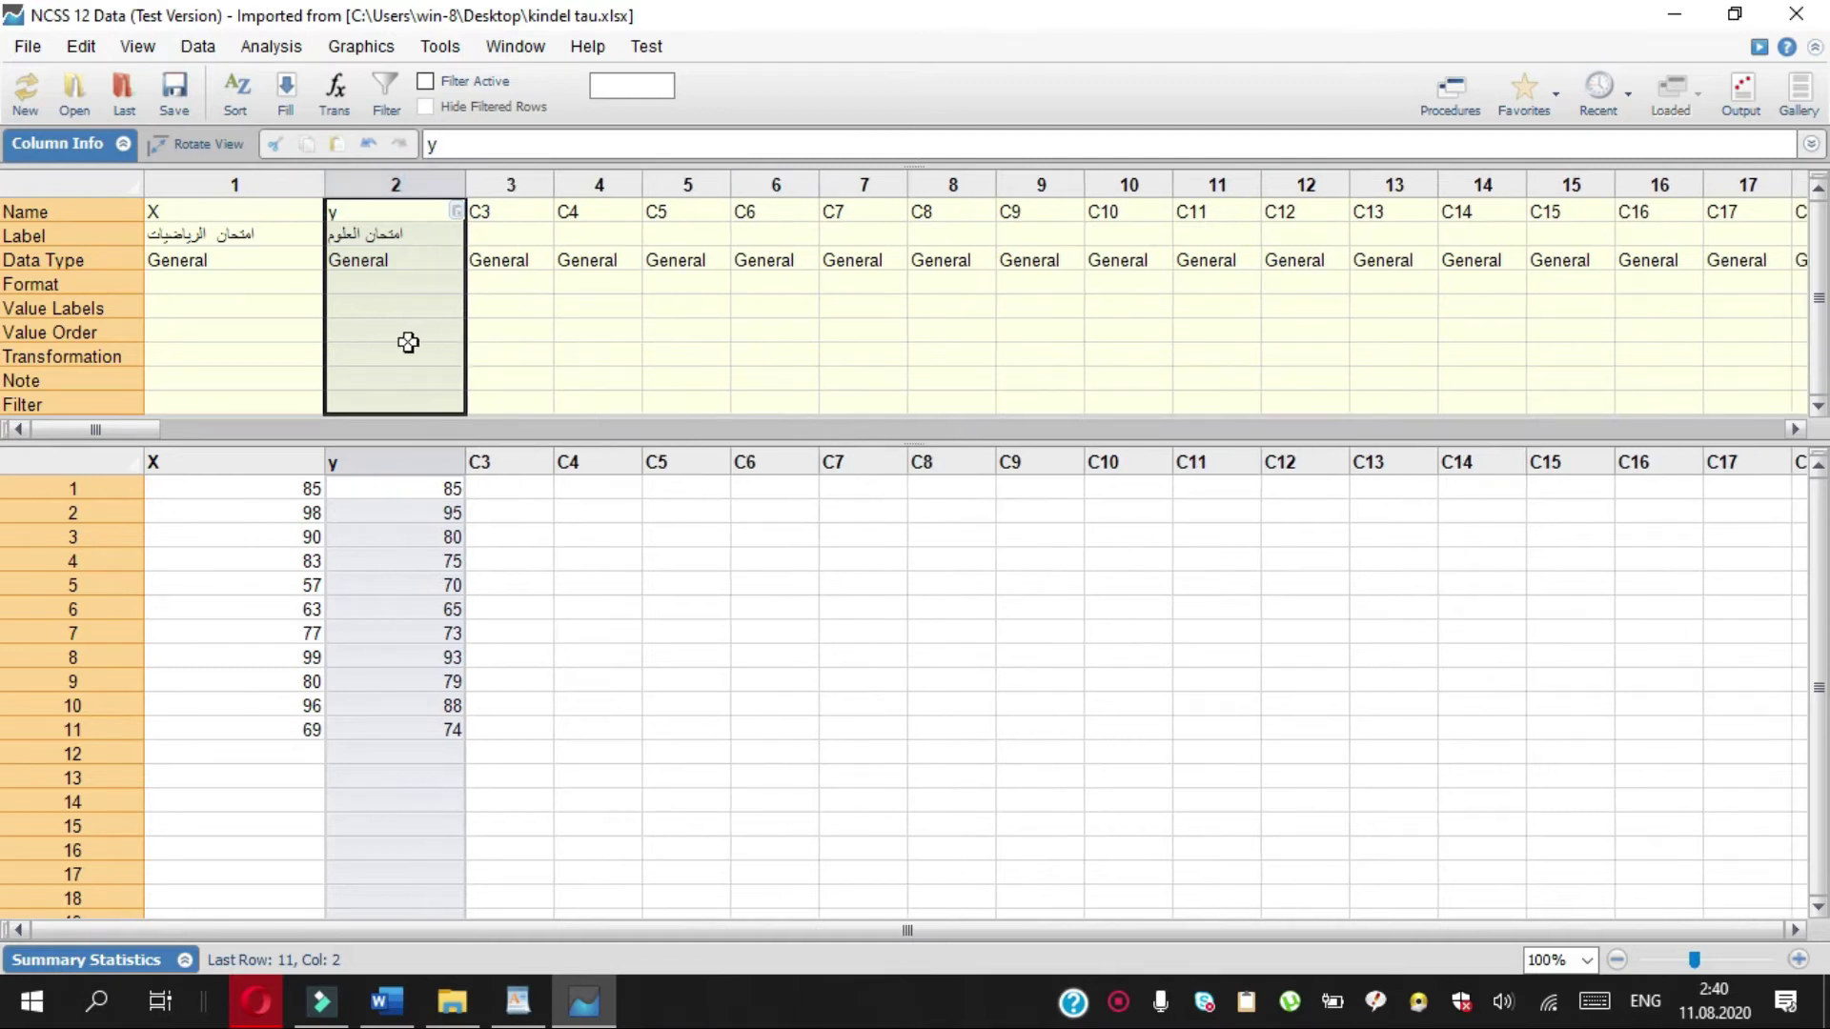
pyautogui.click(272, 234)
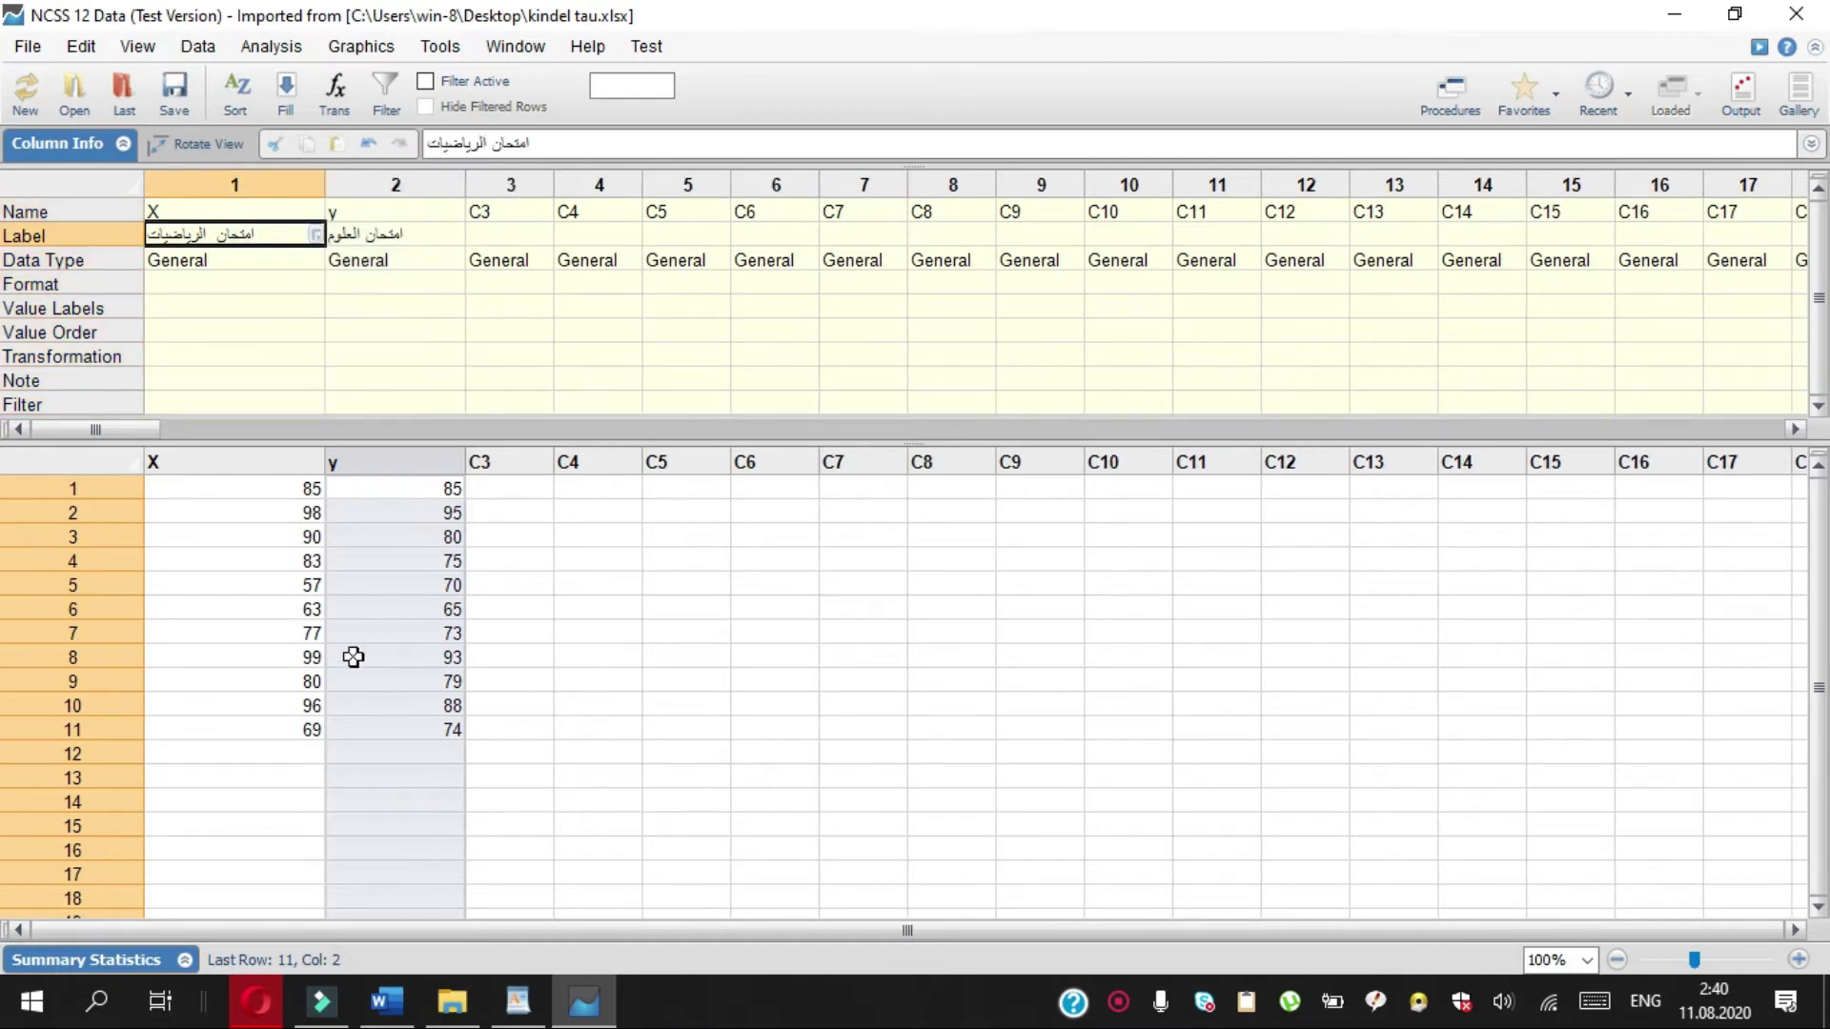
pyautogui.click(212, 521)
pyautogui.click(181, 463)
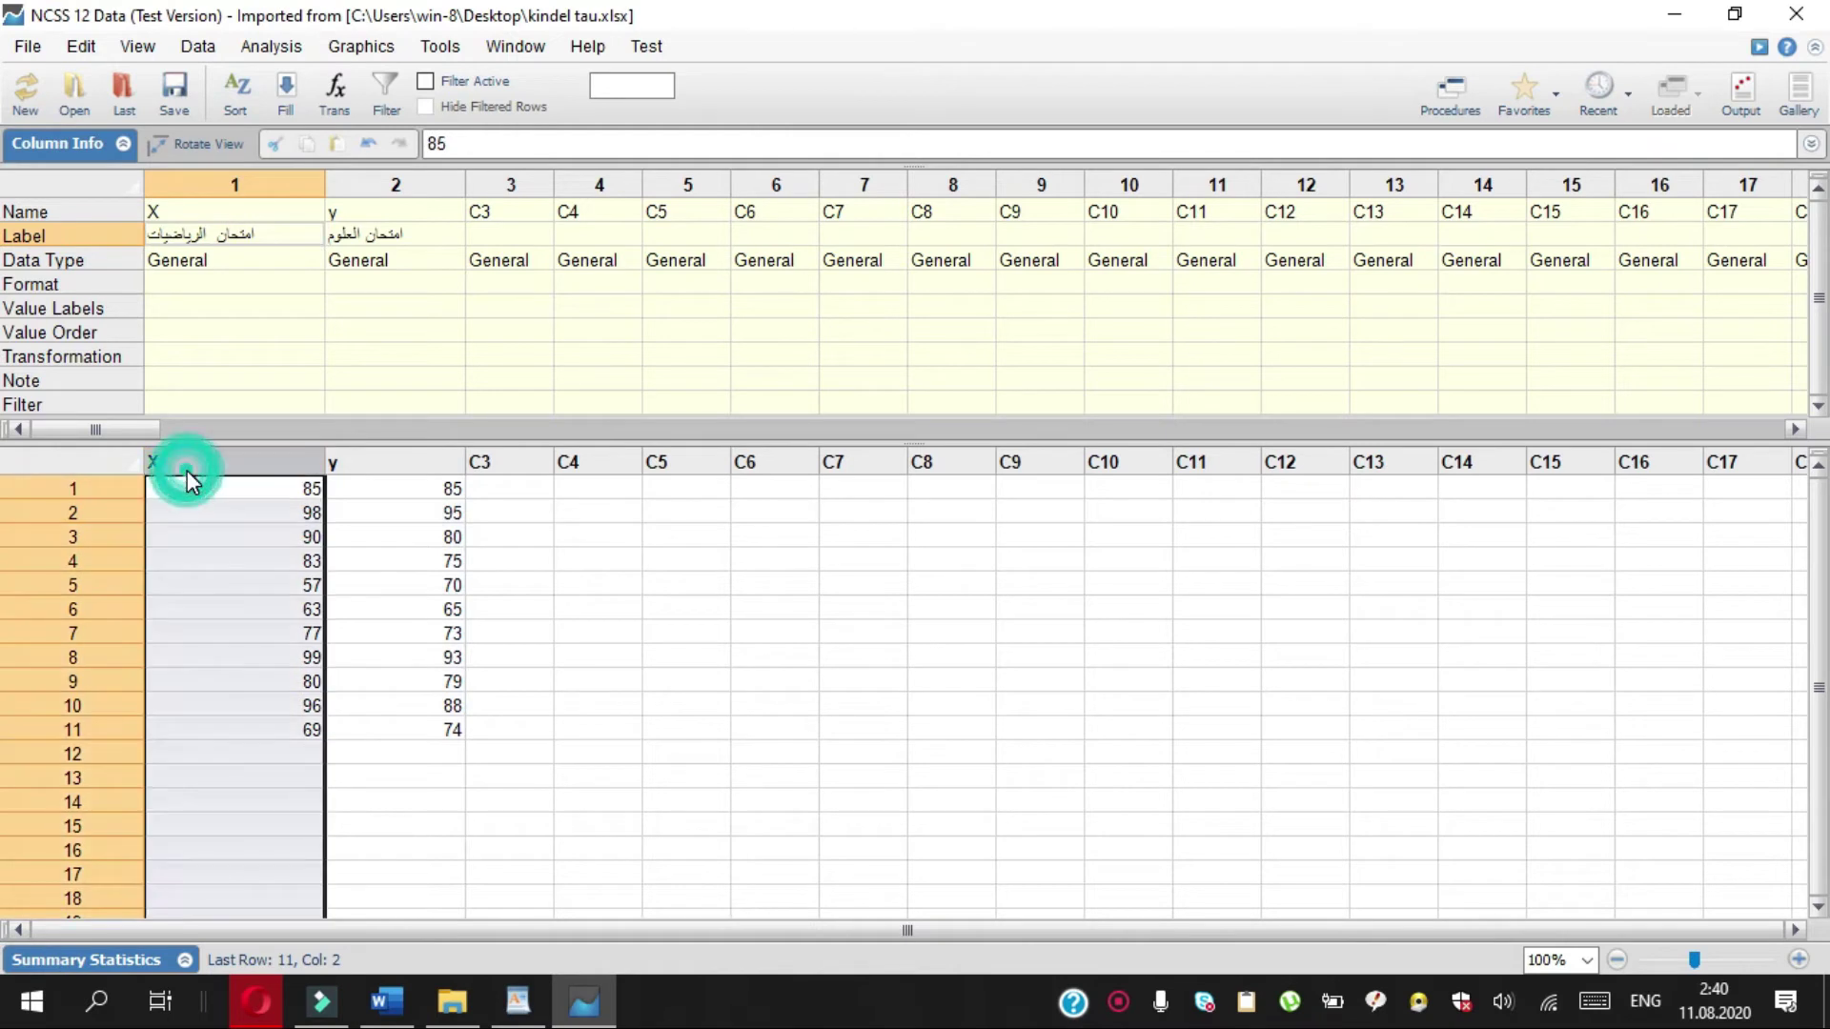
pyautogui.click(403, 482)
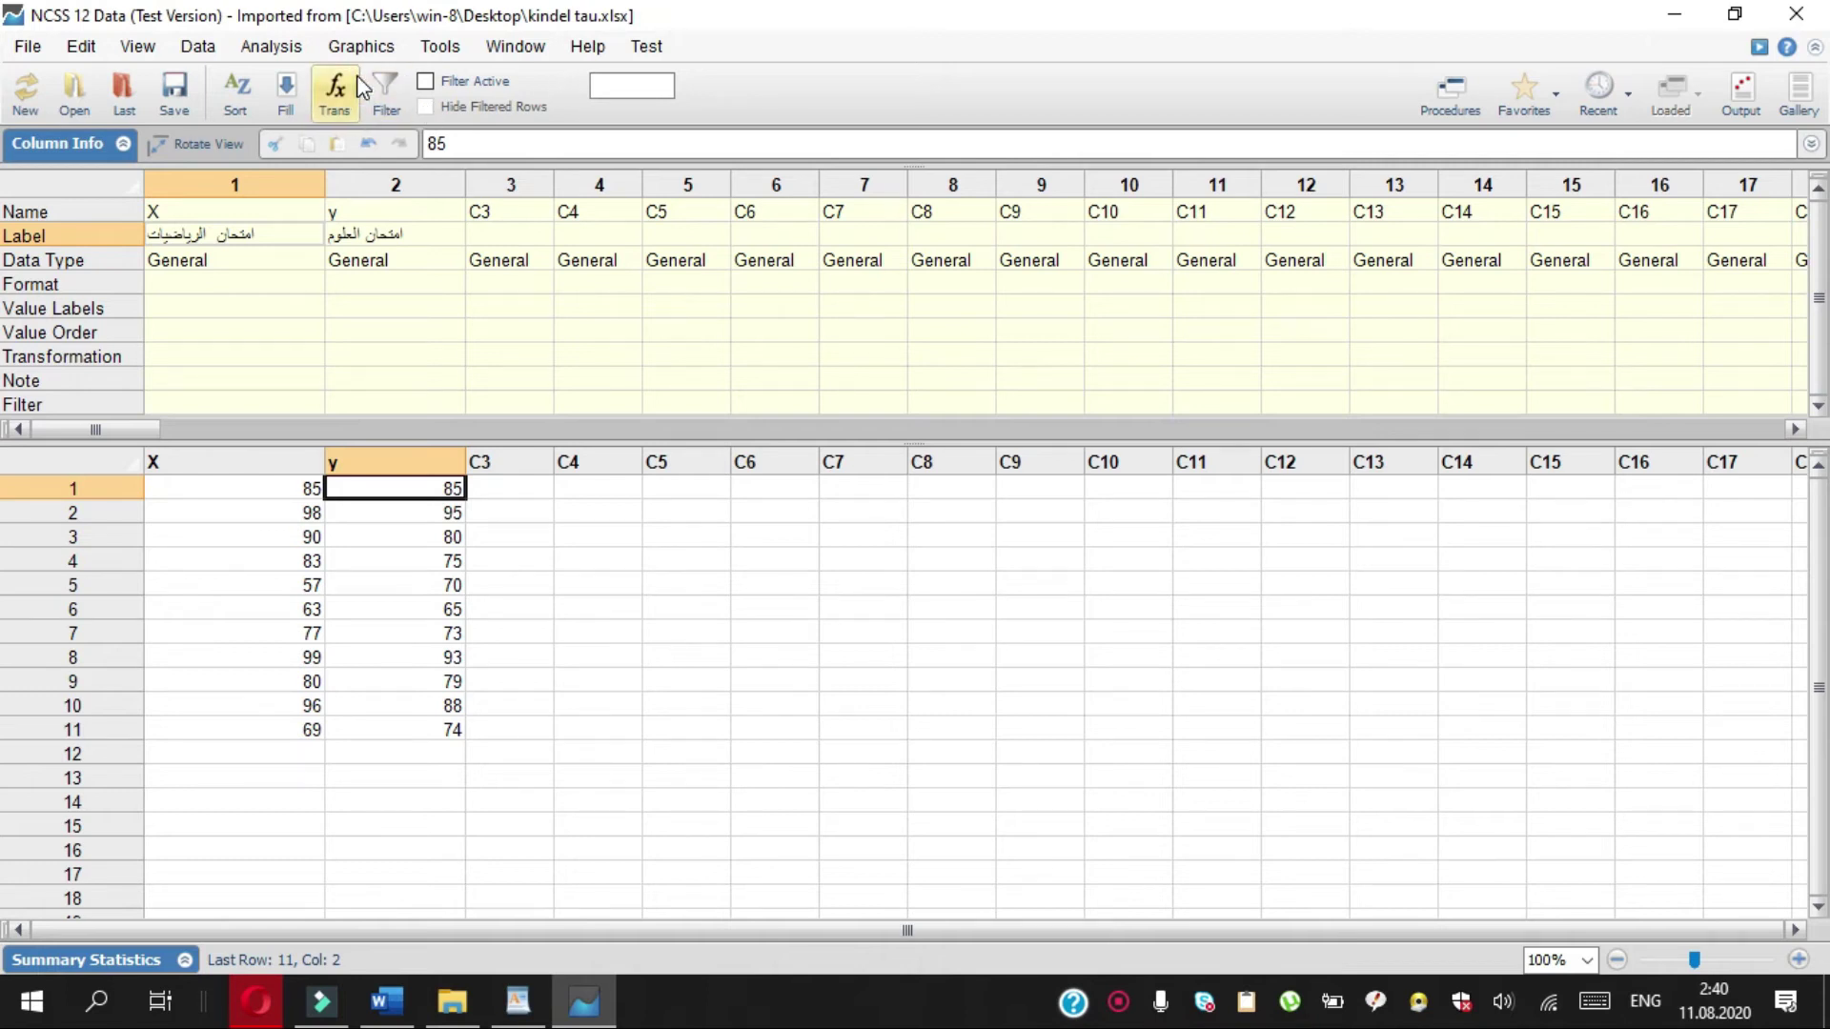
# - Open the Correlation (Pearson, Spearman, Kendall's Tau) analysis procedure
pyautogui.click(269, 49)
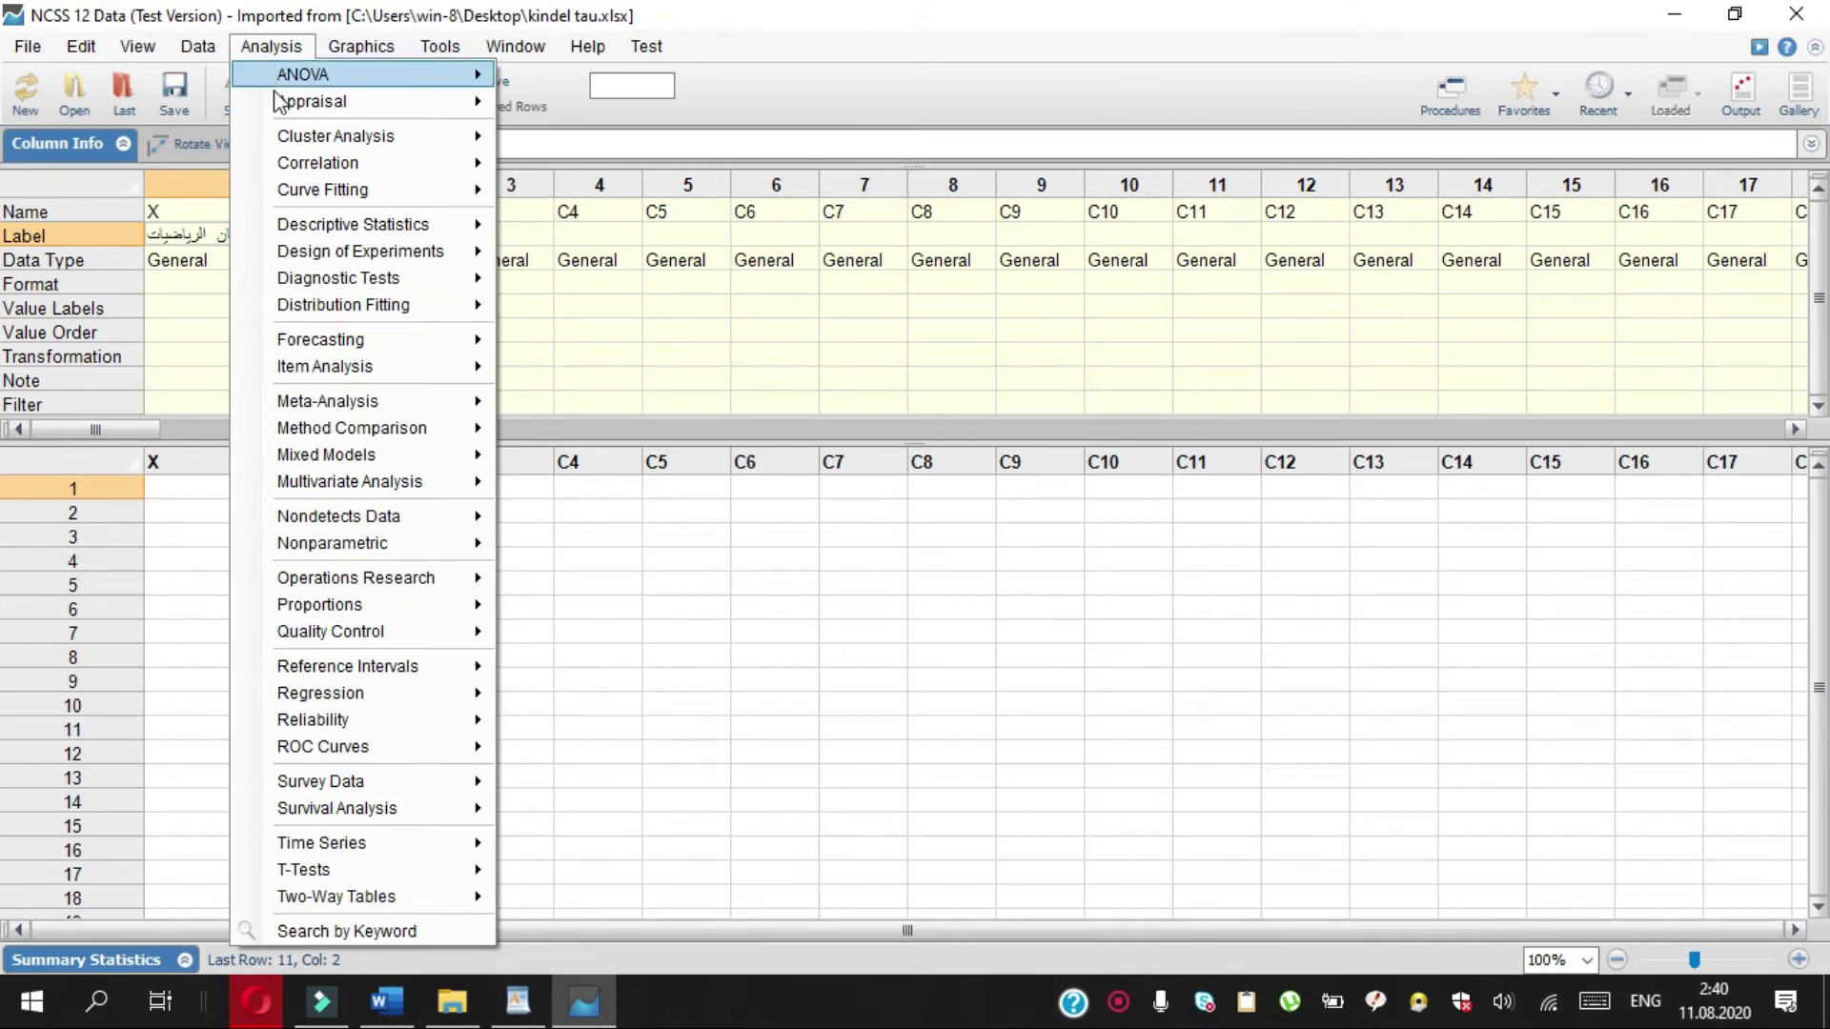
pyautogui.moveTo(346, 168)
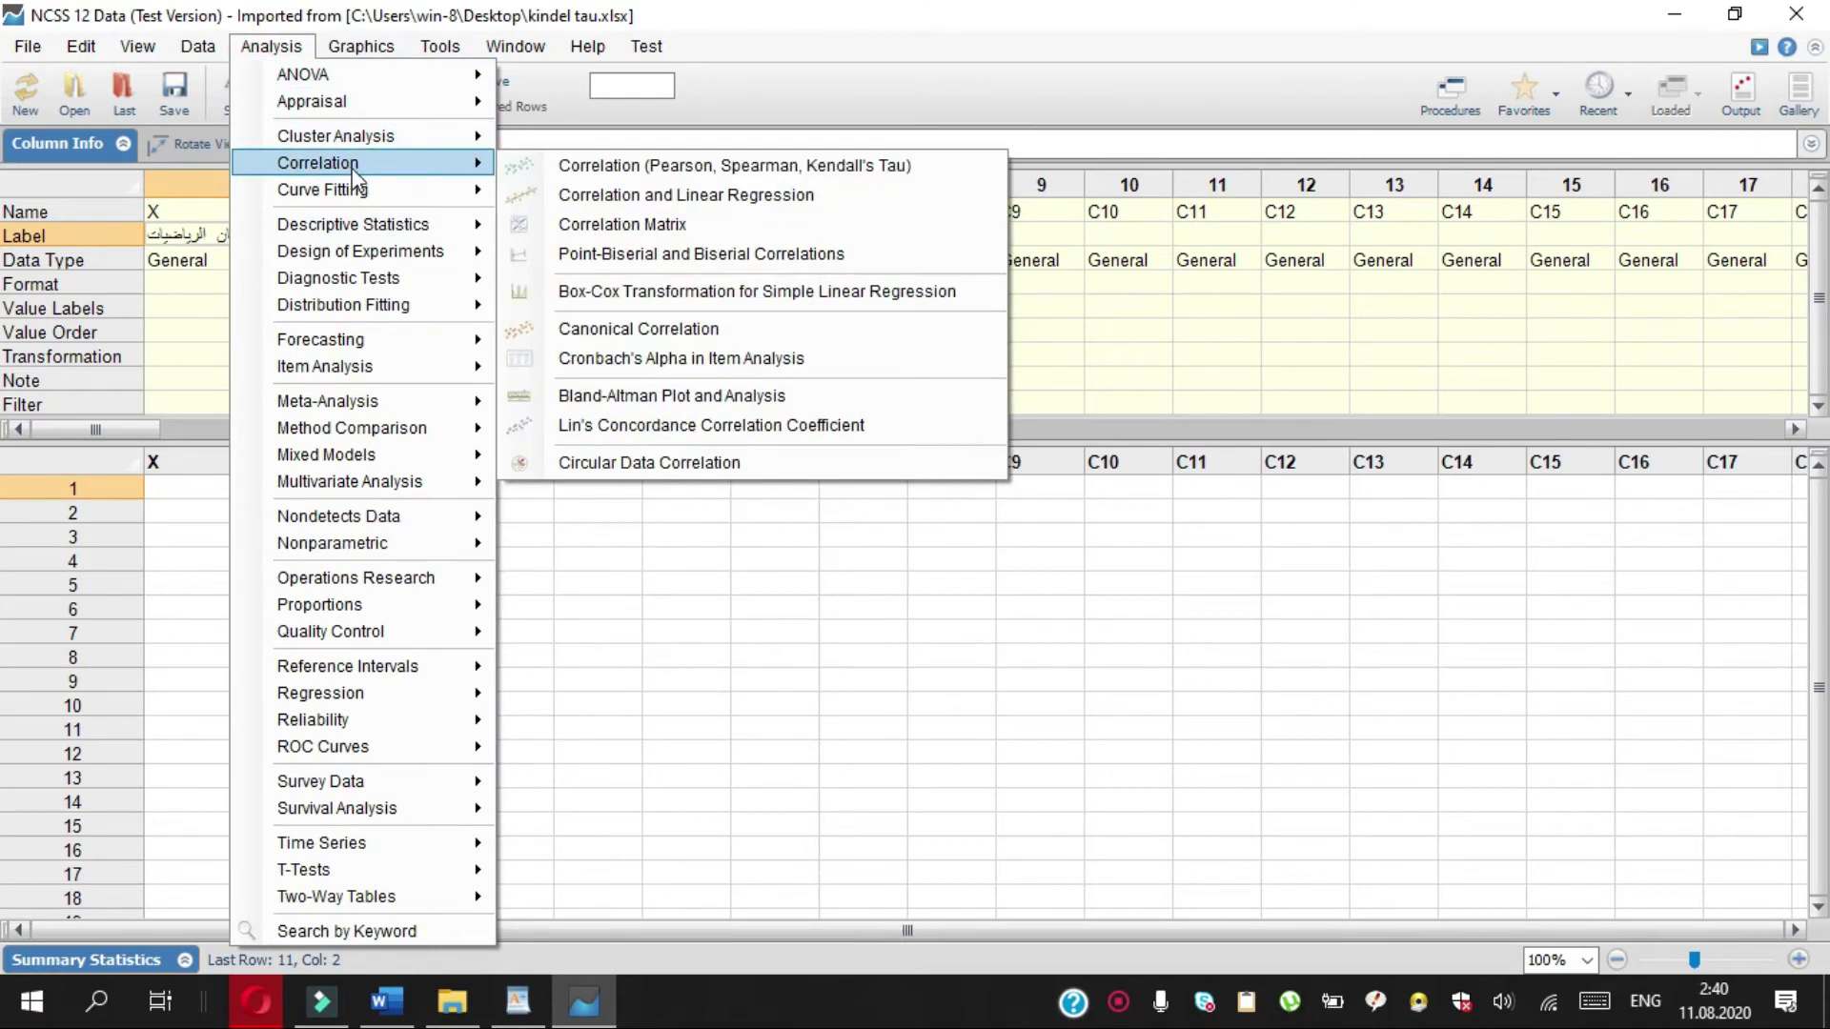
pyautogui.click(811, 175)
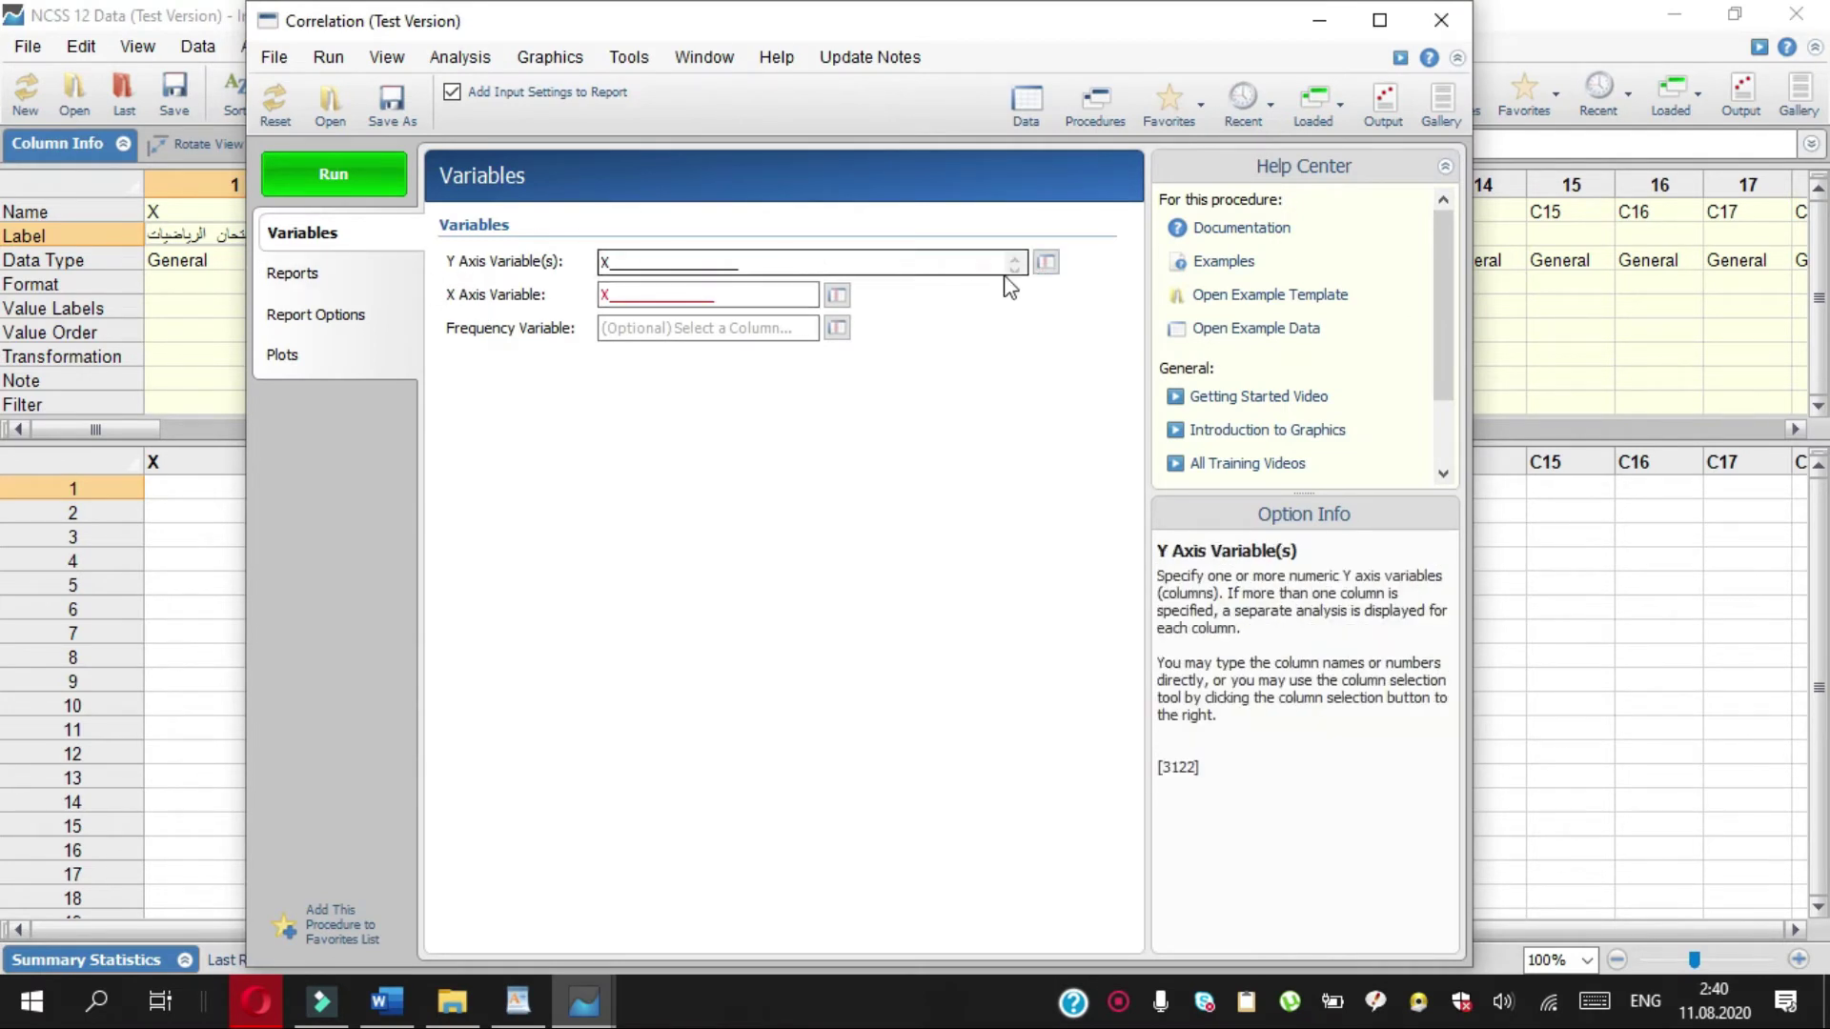
# - Replace the selected column with y as the correlation's Y axis variable
pyautogui.click(1047, 264)
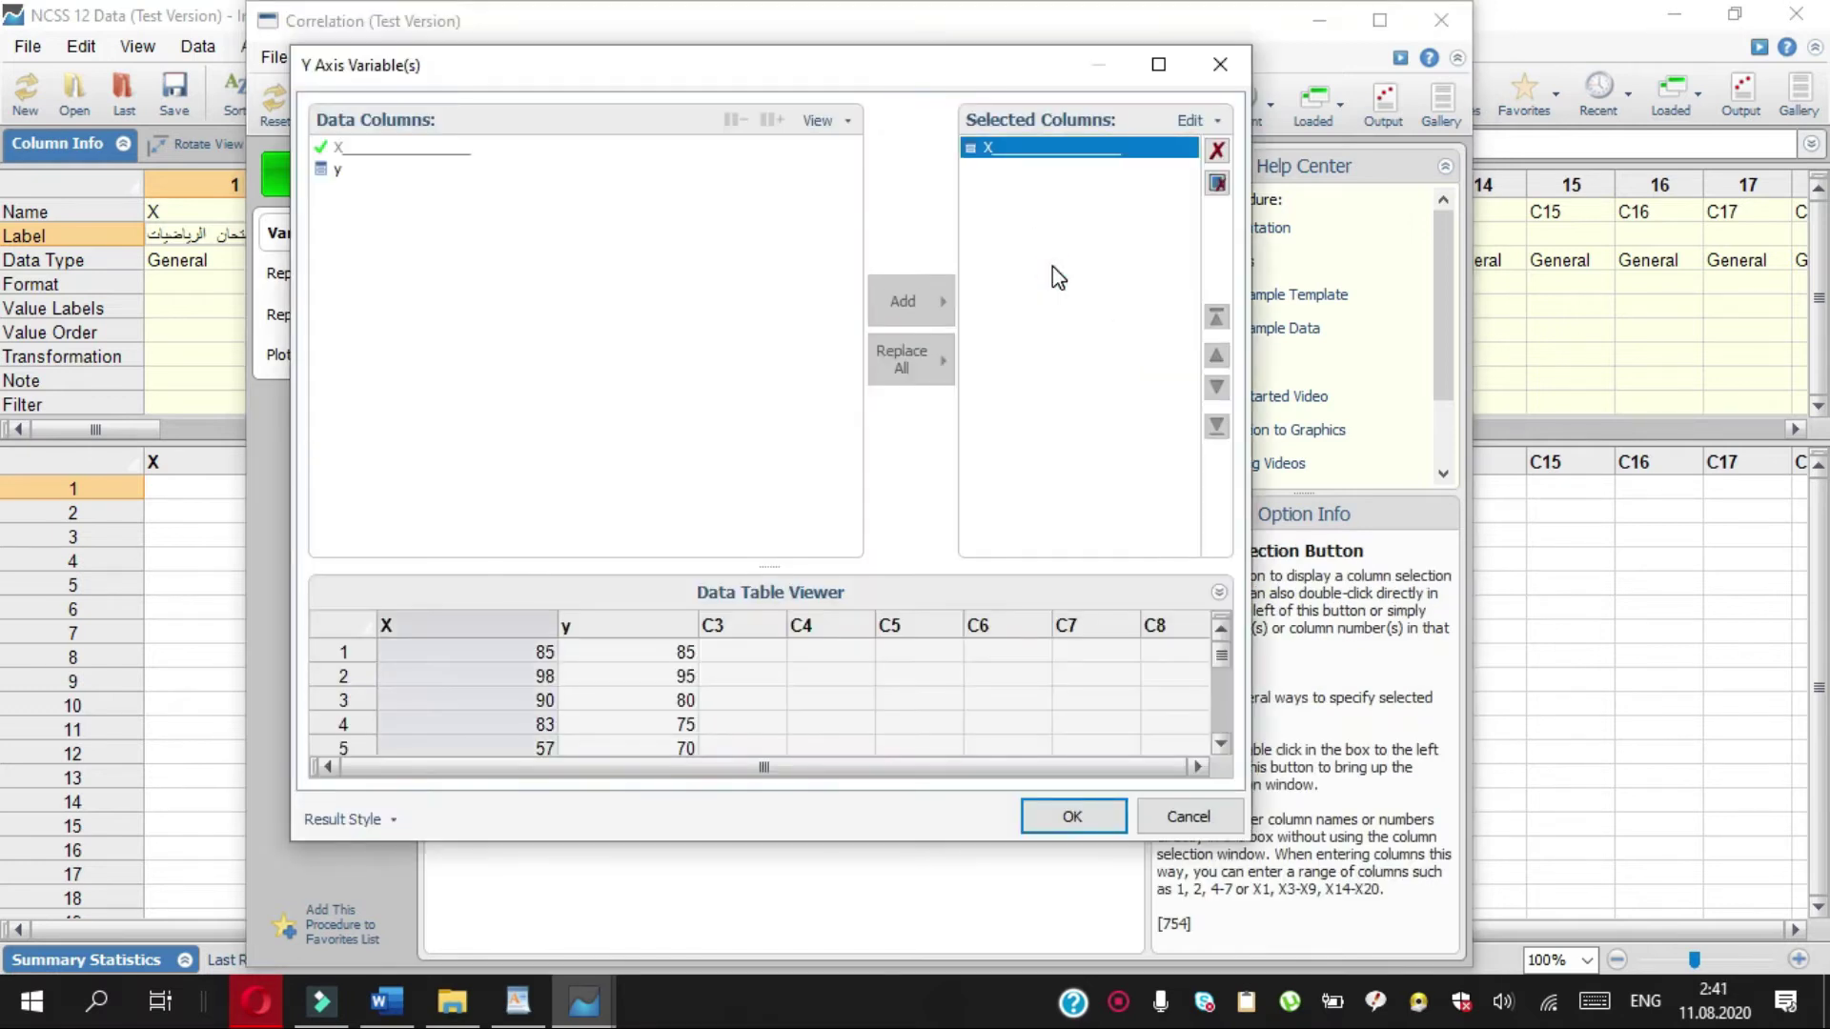
pyautogui.click(1217, 150)
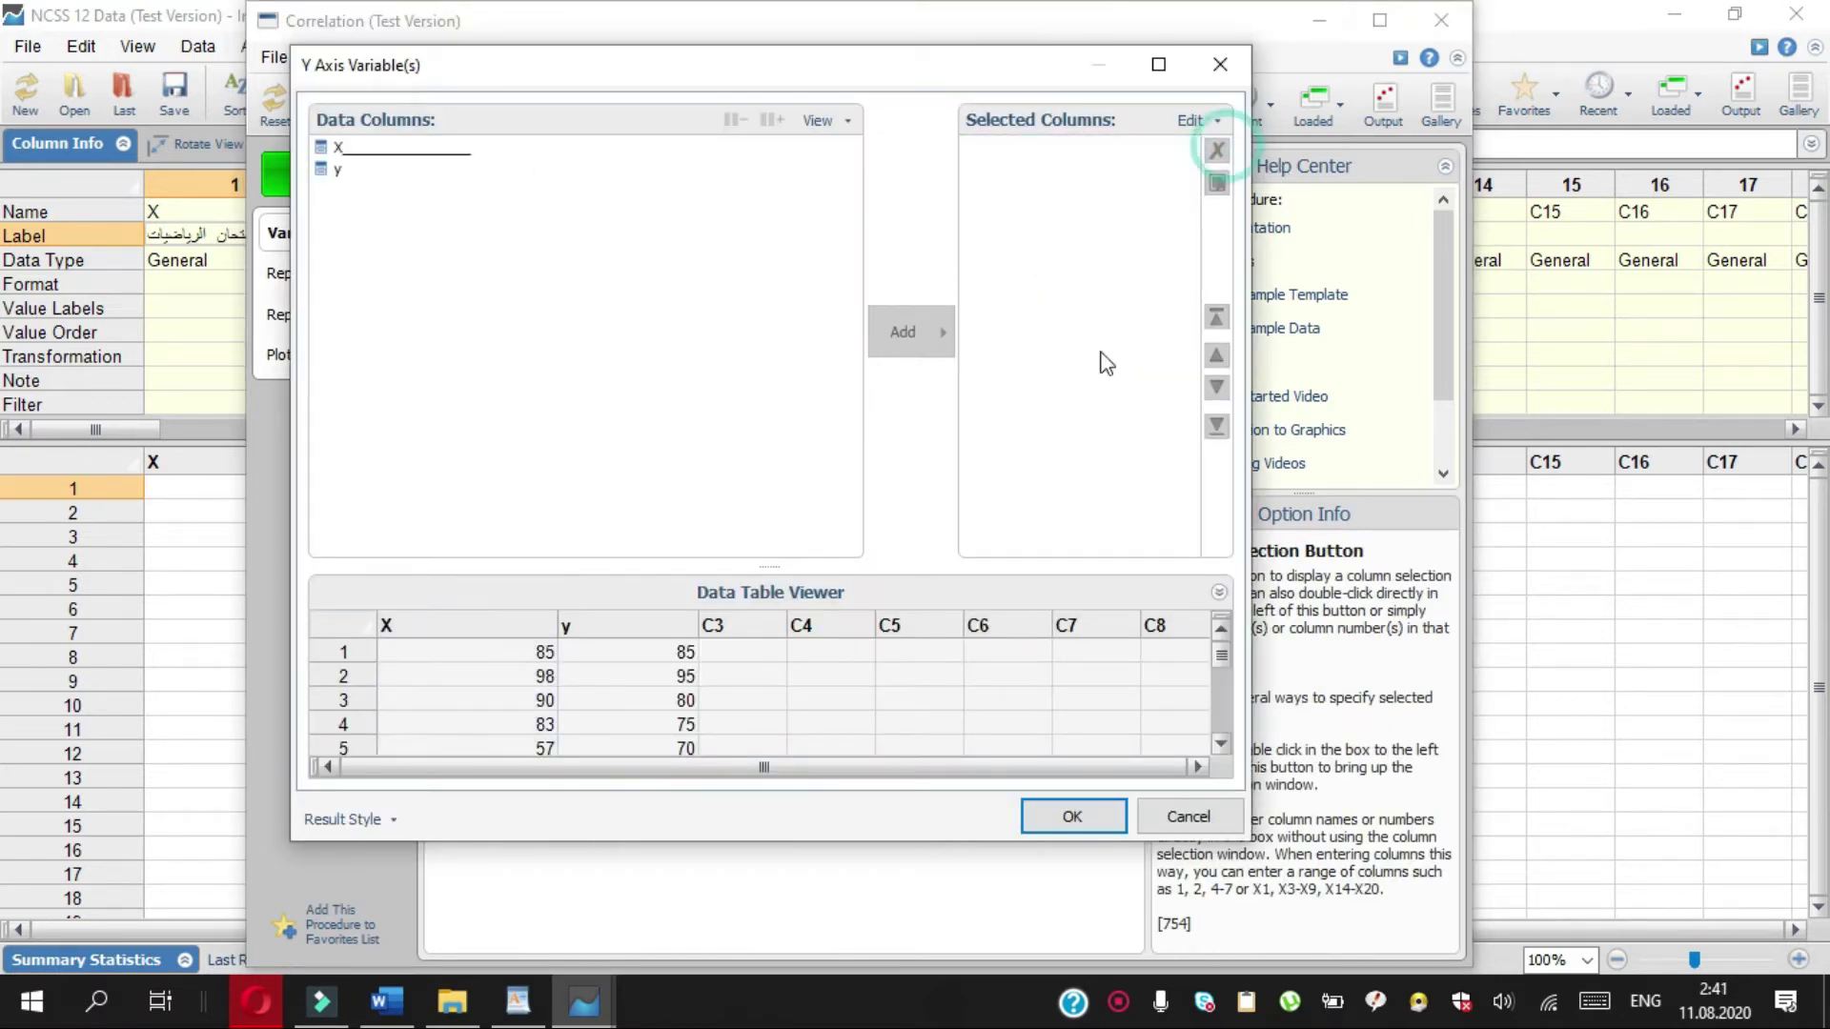
pyautogui.click(331, 168)
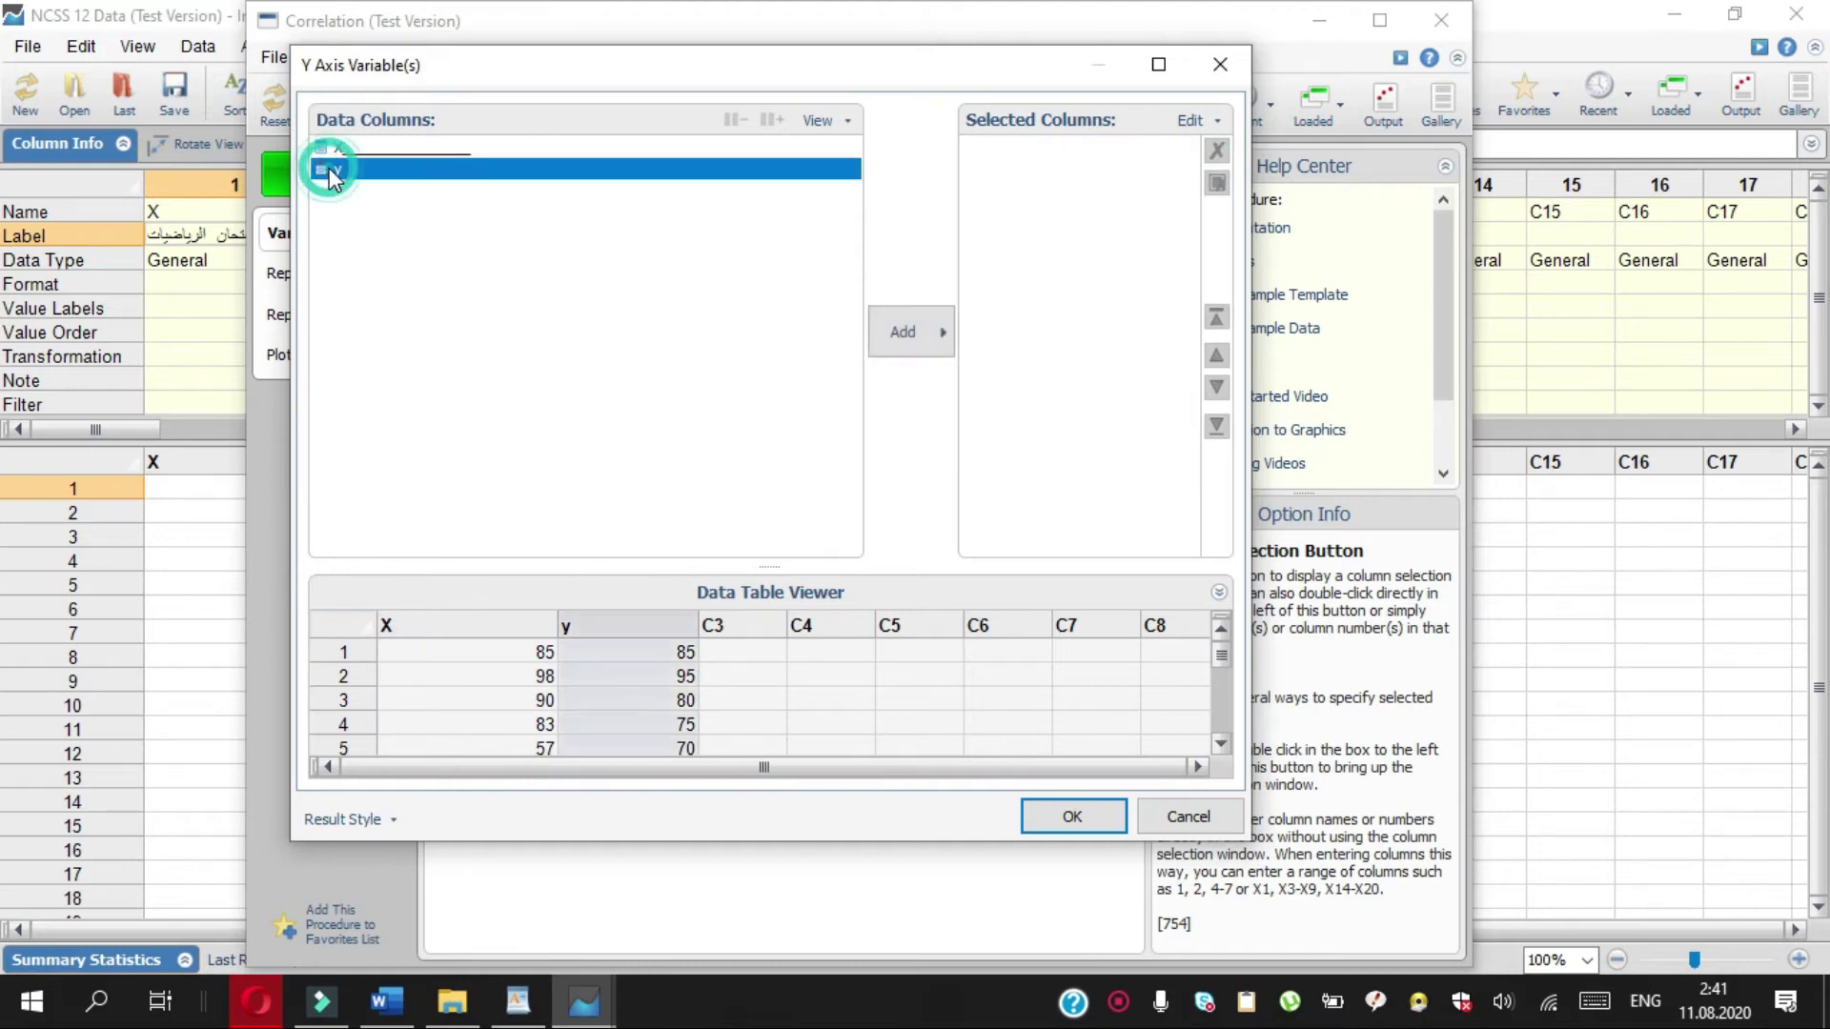
pyautogui.click(903, 332)
pyautogui.click(1069, 816)
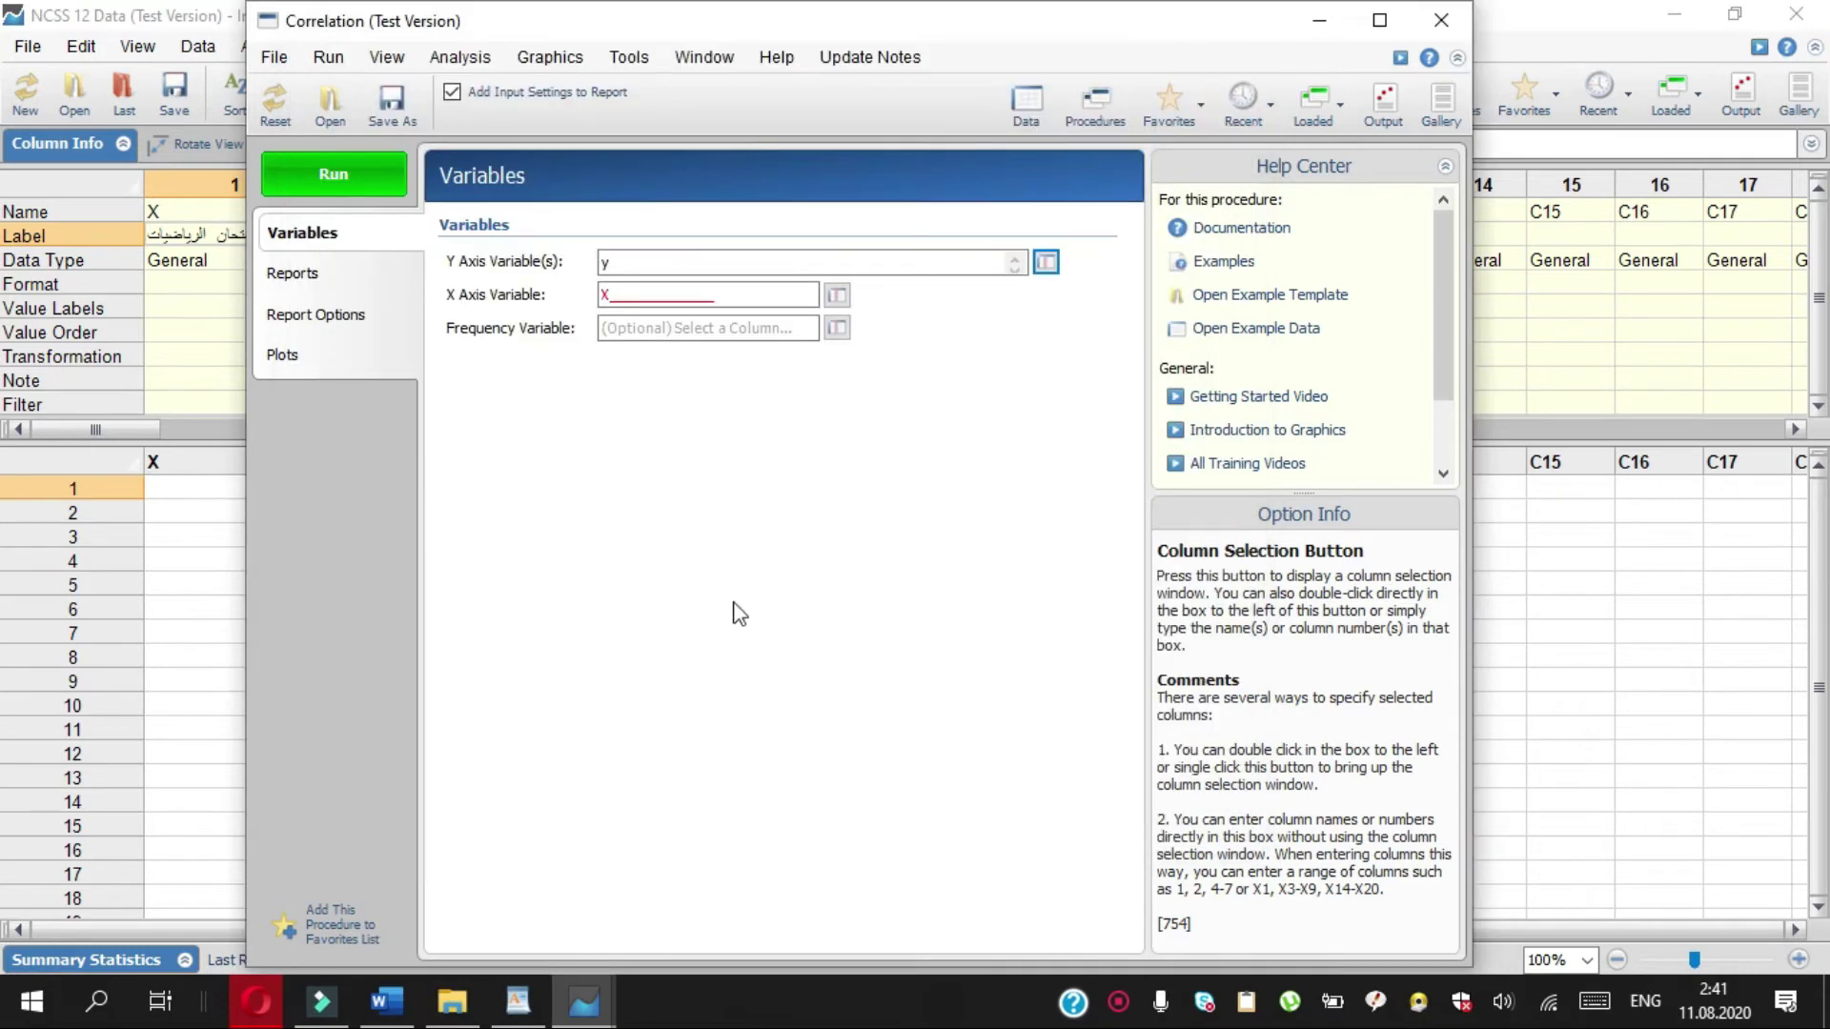
# - Choose column X as the correlation's X axis variable
pyautogui.click(842, 290)
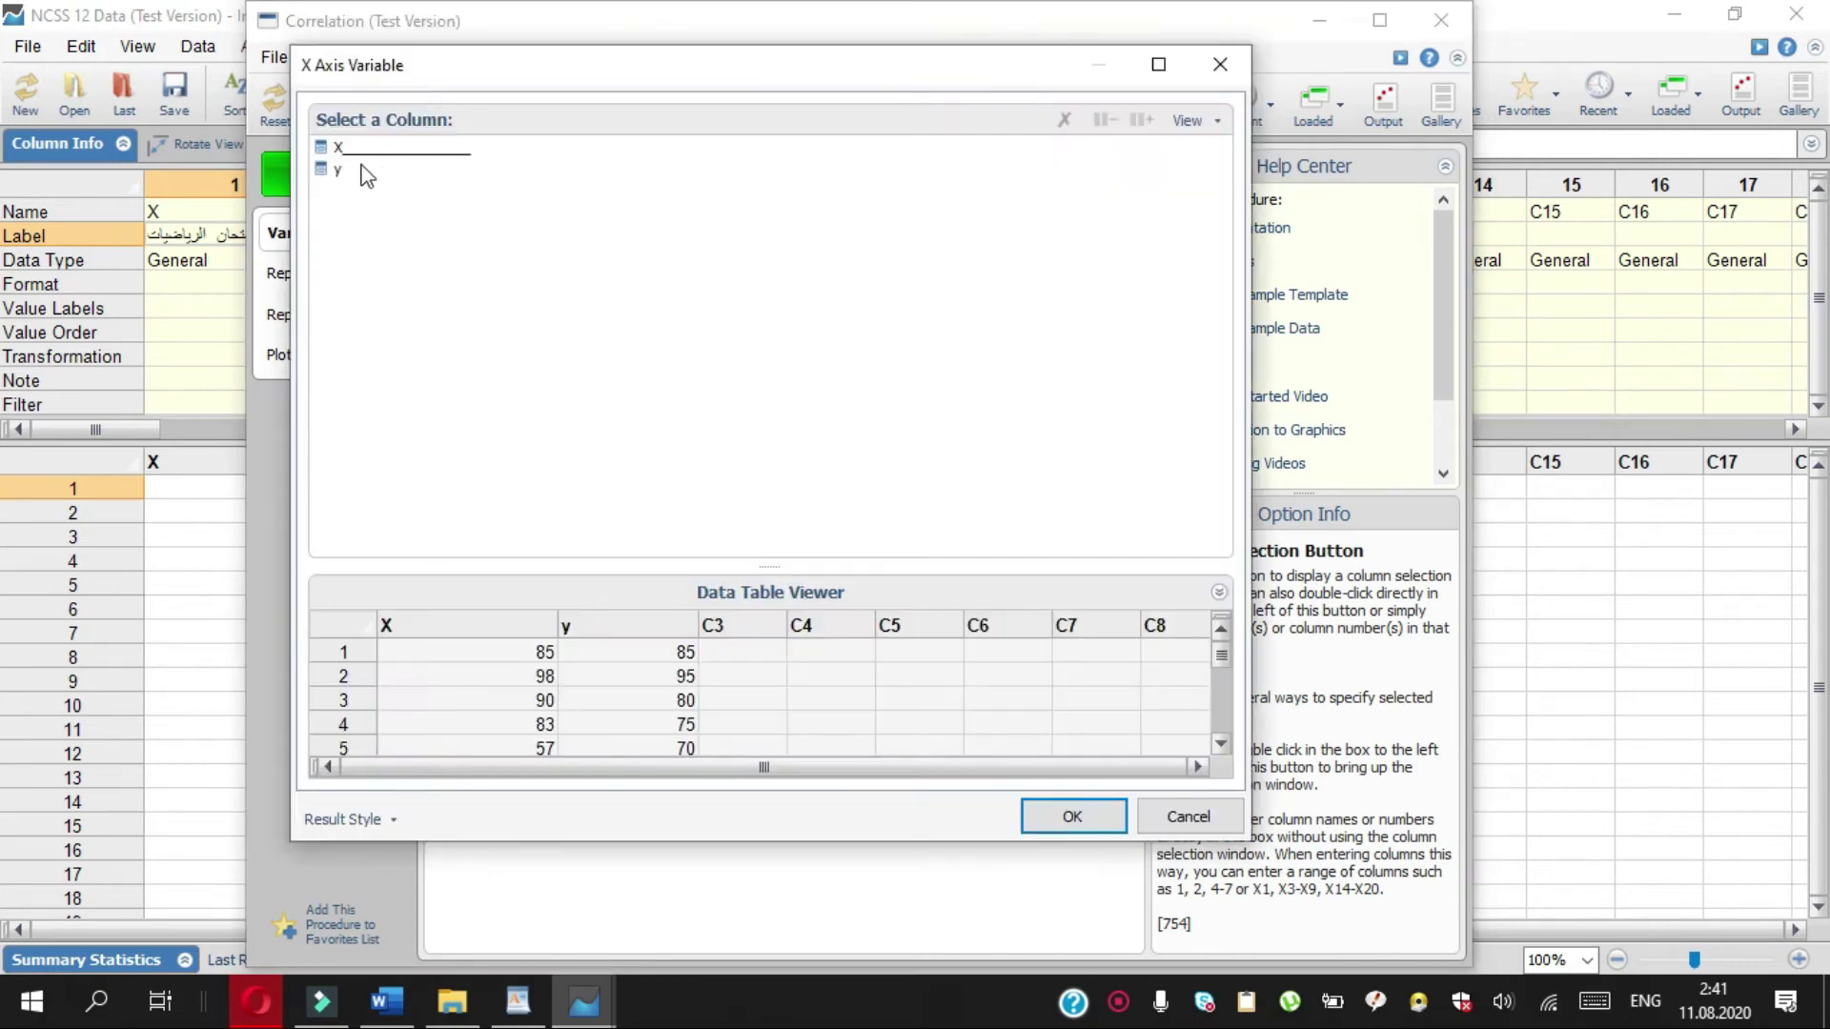
pyautogui.click(345, 153)
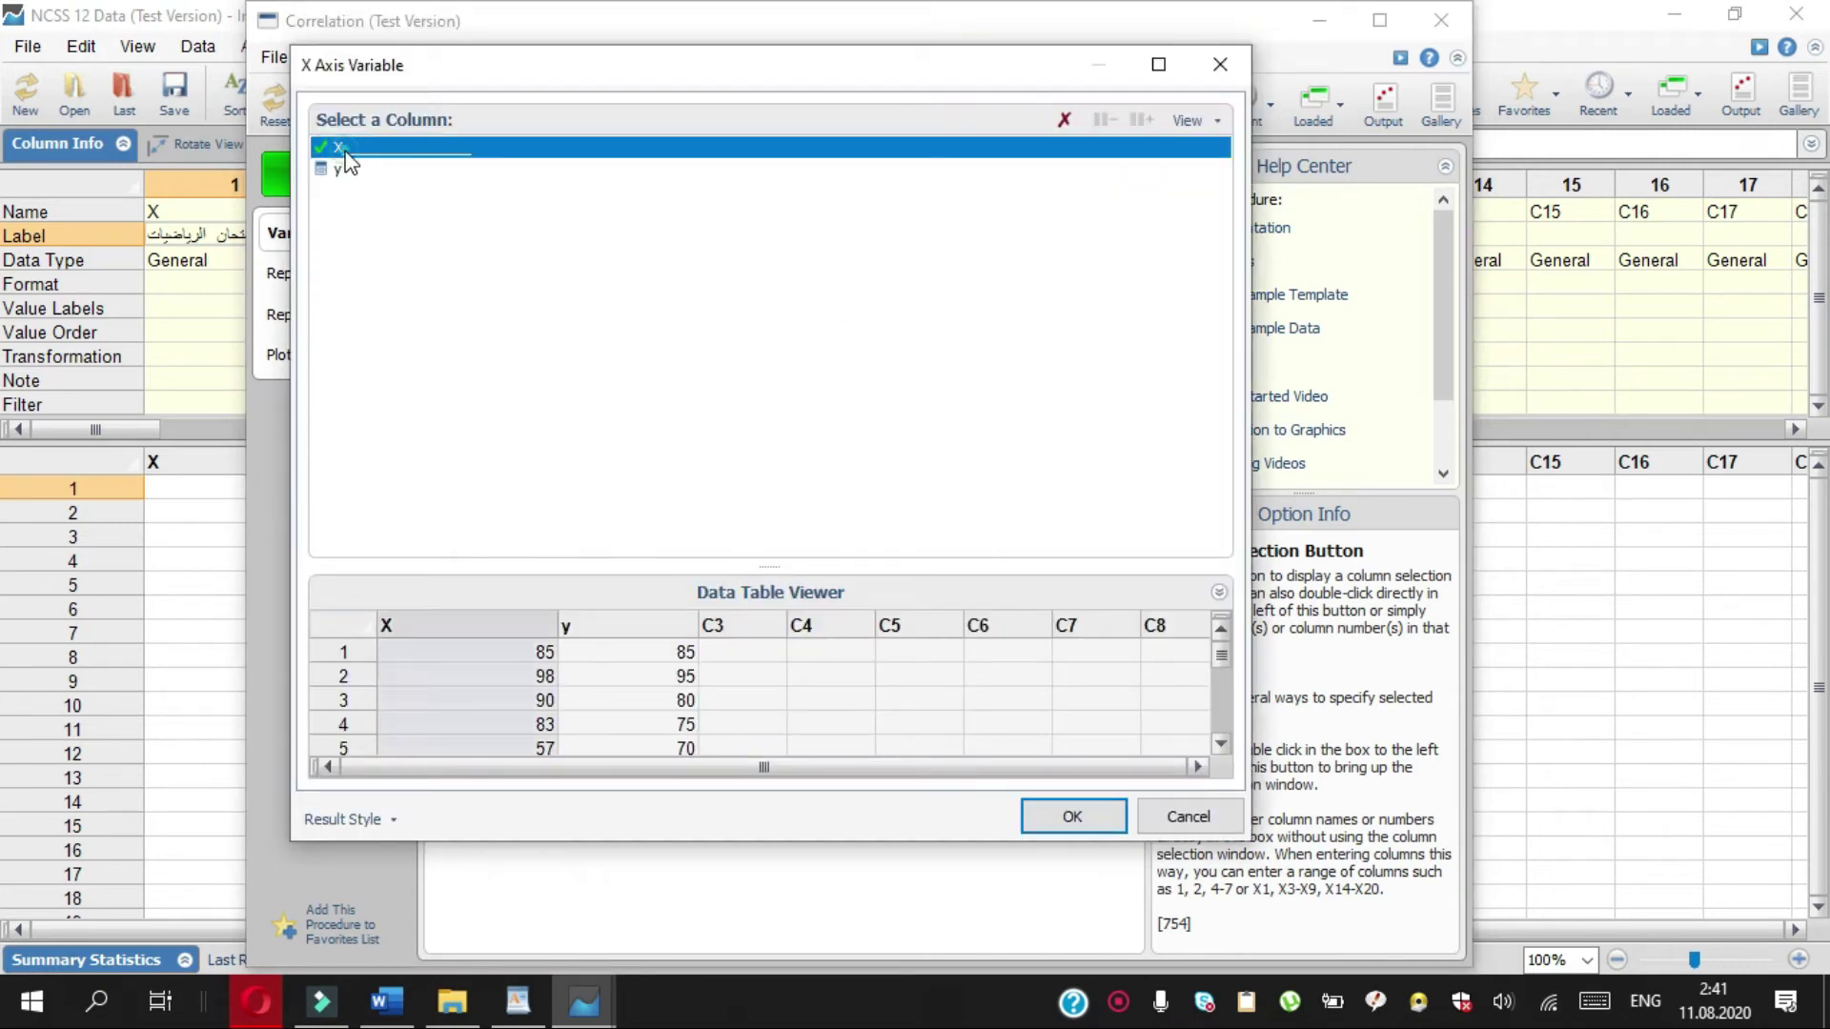
pyautogui.click(1070, 817)
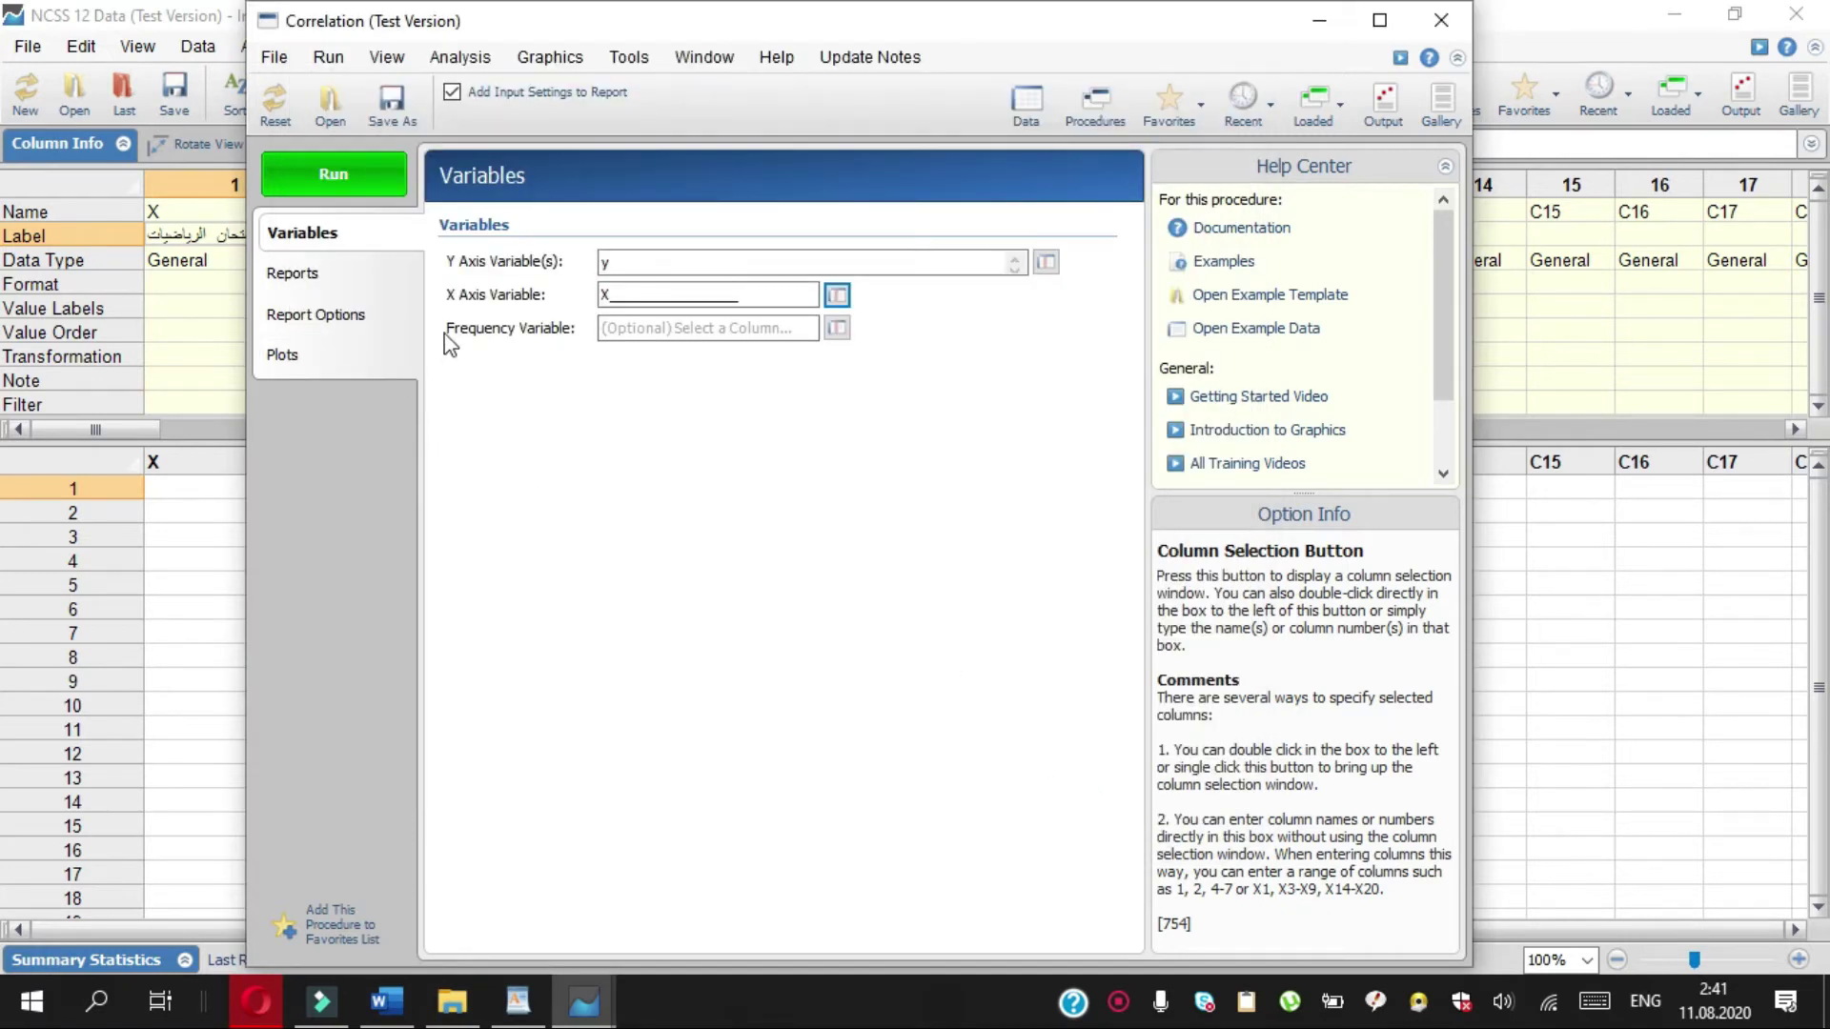
# - Review the correlation procedure's settings for reports, report options and plots
pyautogui.click(303, 275)
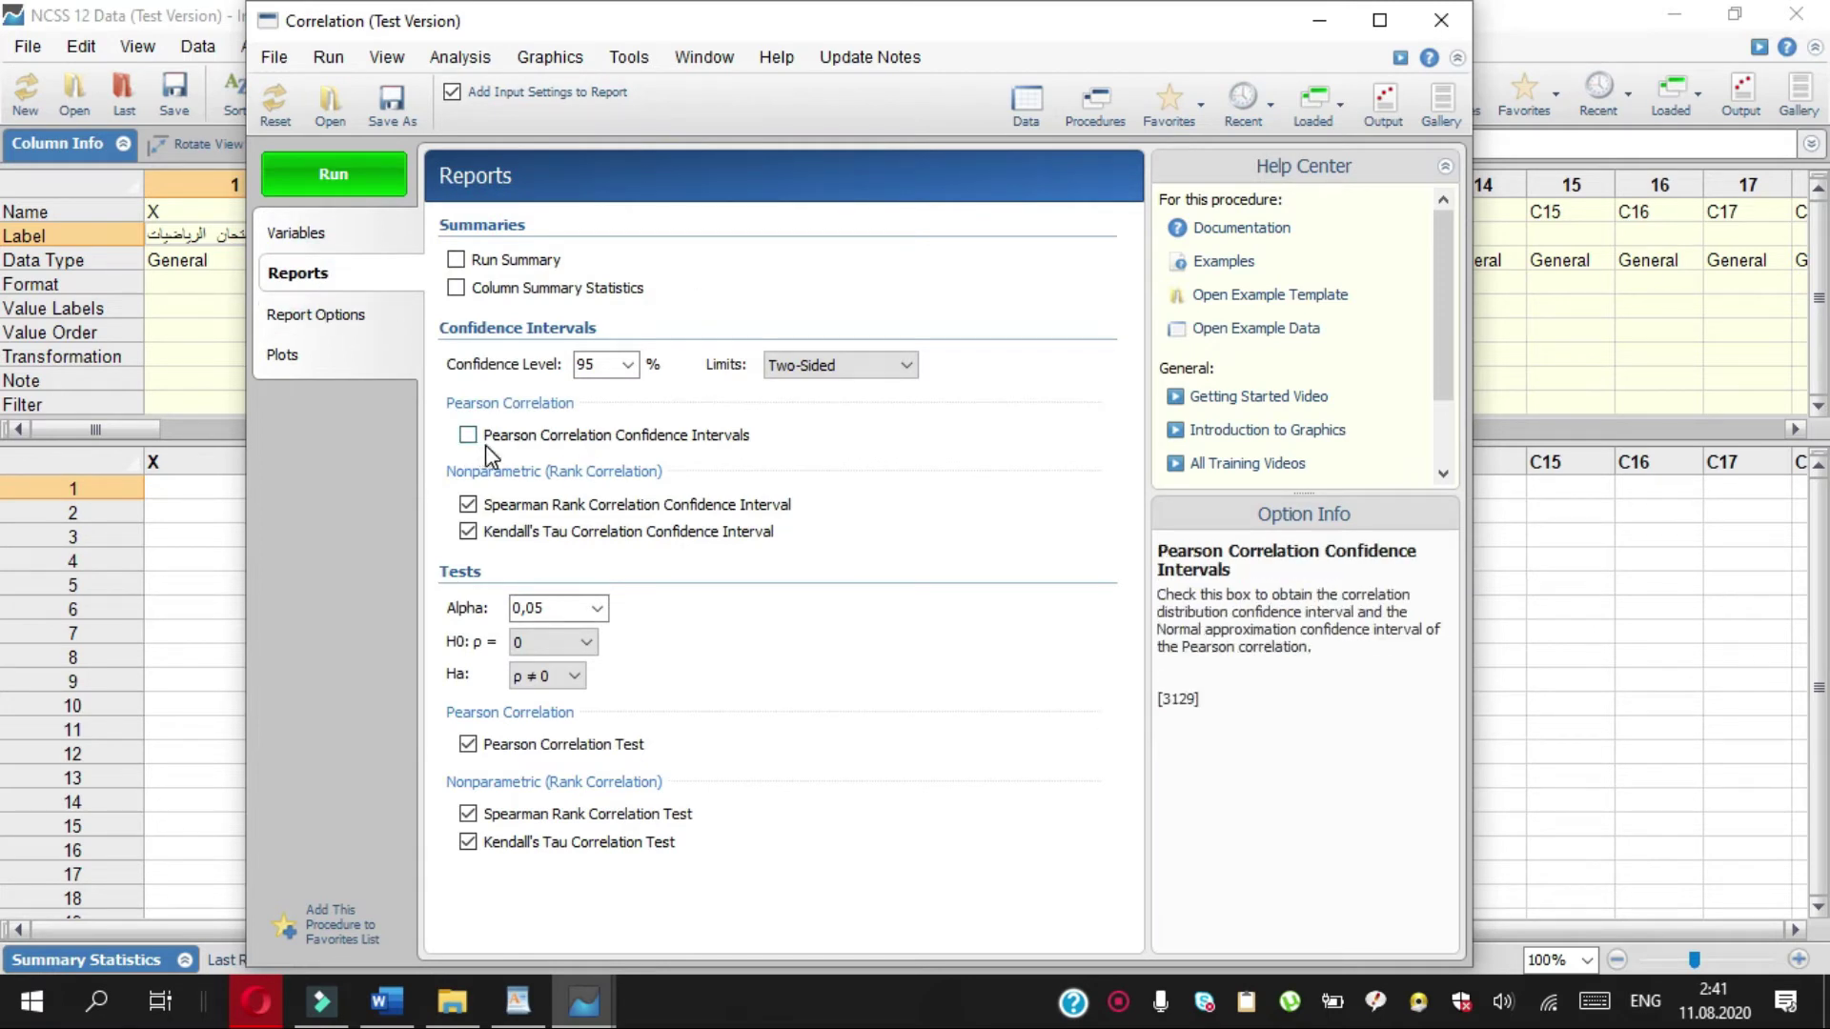
pyautogui.click(565, 444)
pyautogui.click(468, 436)
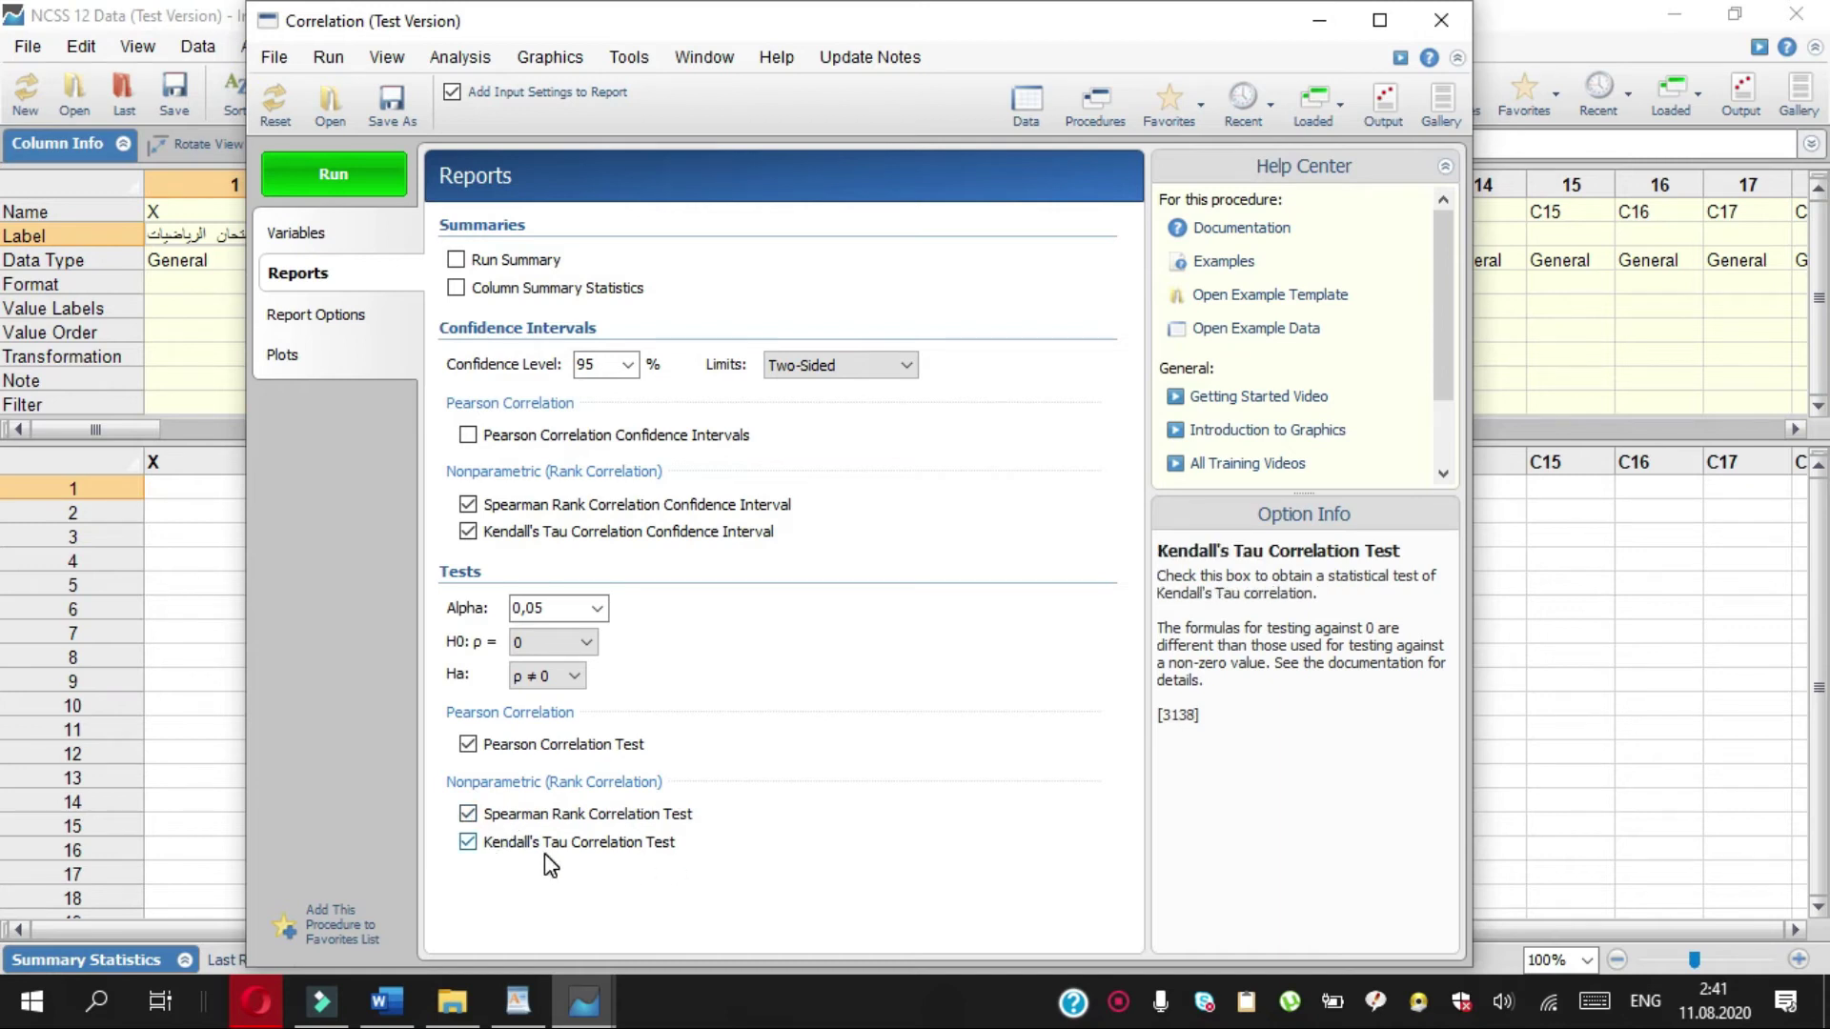
pyautogui.click(354, 316)
pyautogui.click(339, 366)
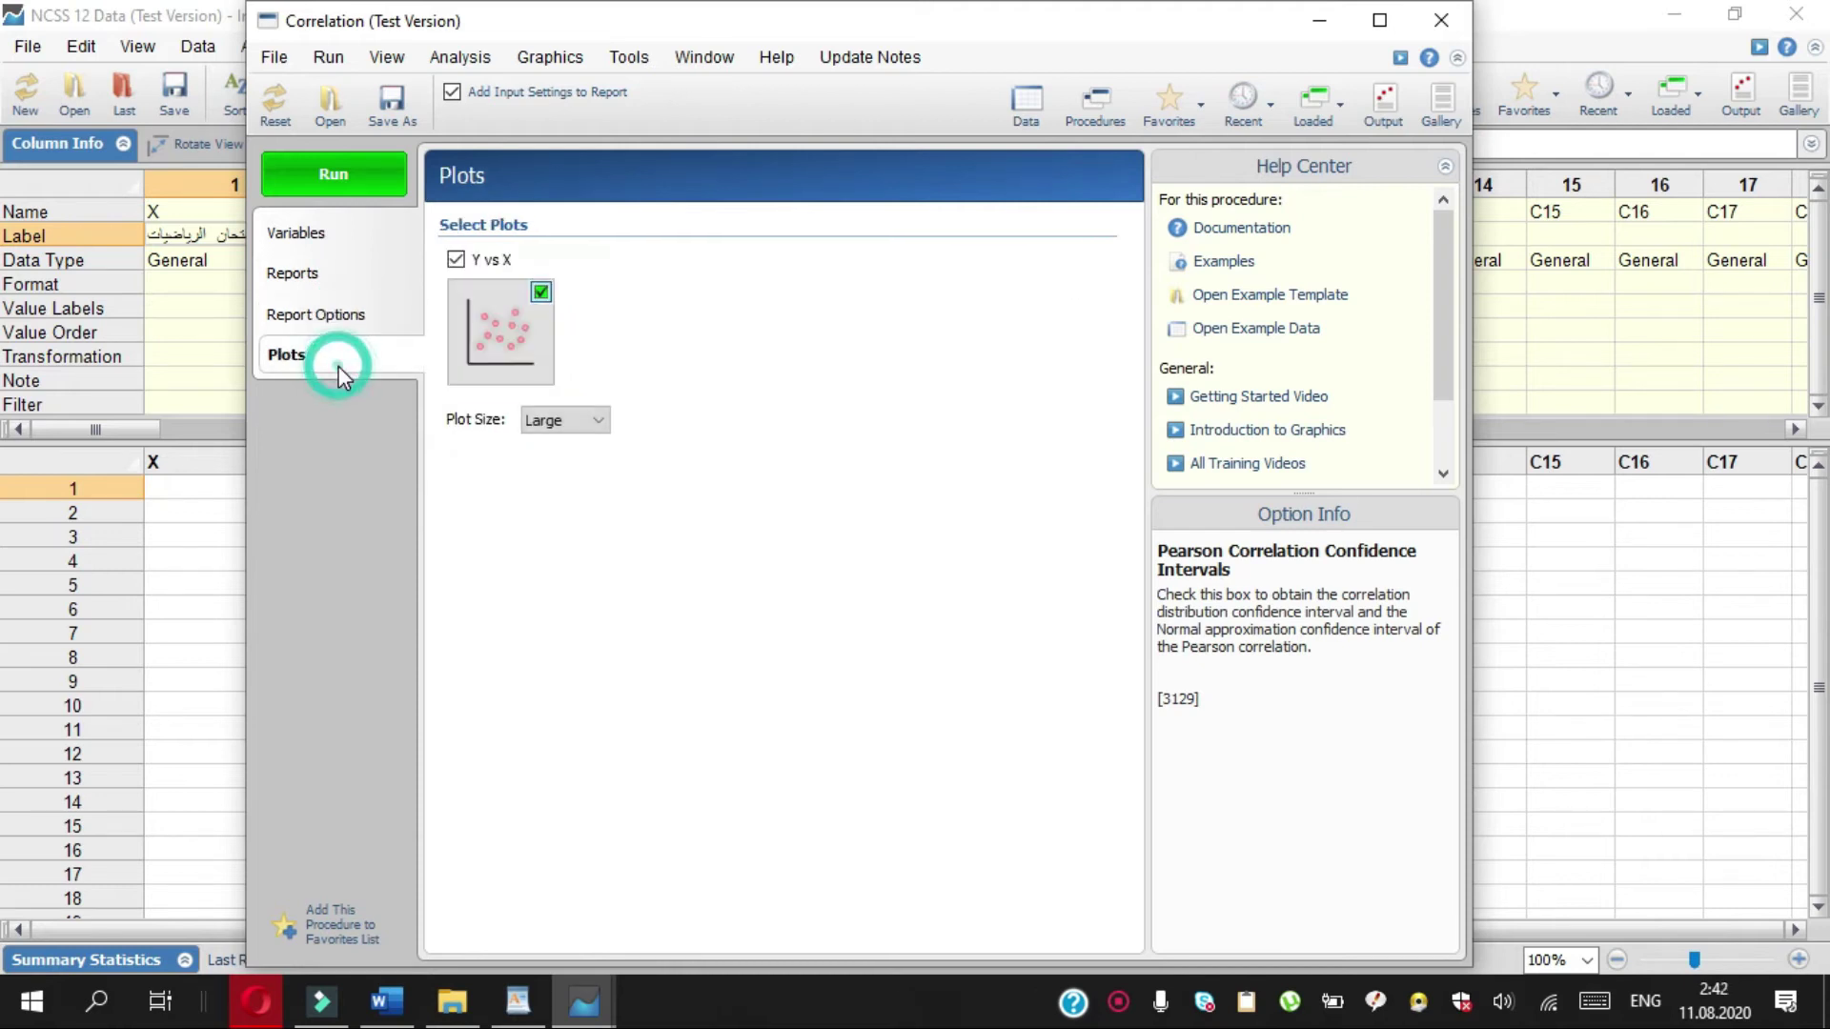
# - Run the correlation without editing the scatter plot format, and maximize the output report window
pyautogui.click(335, 194)
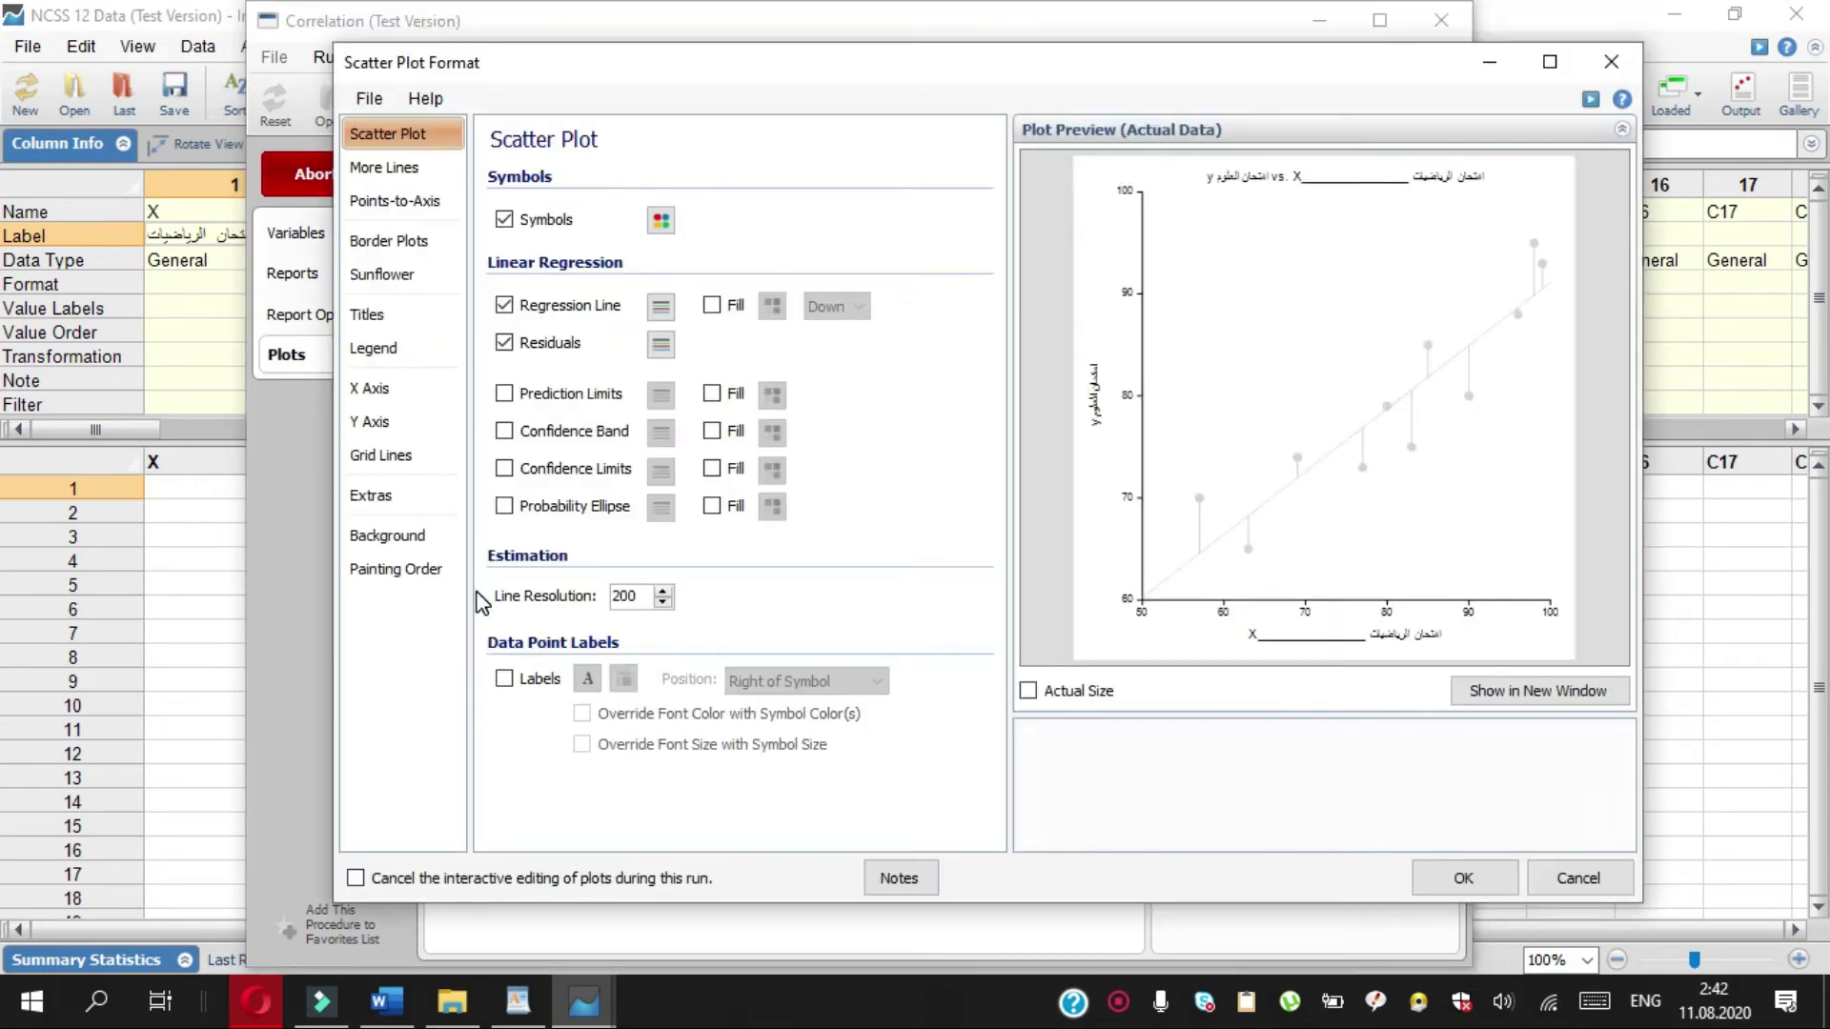
pyautogui.click(1611, 61)
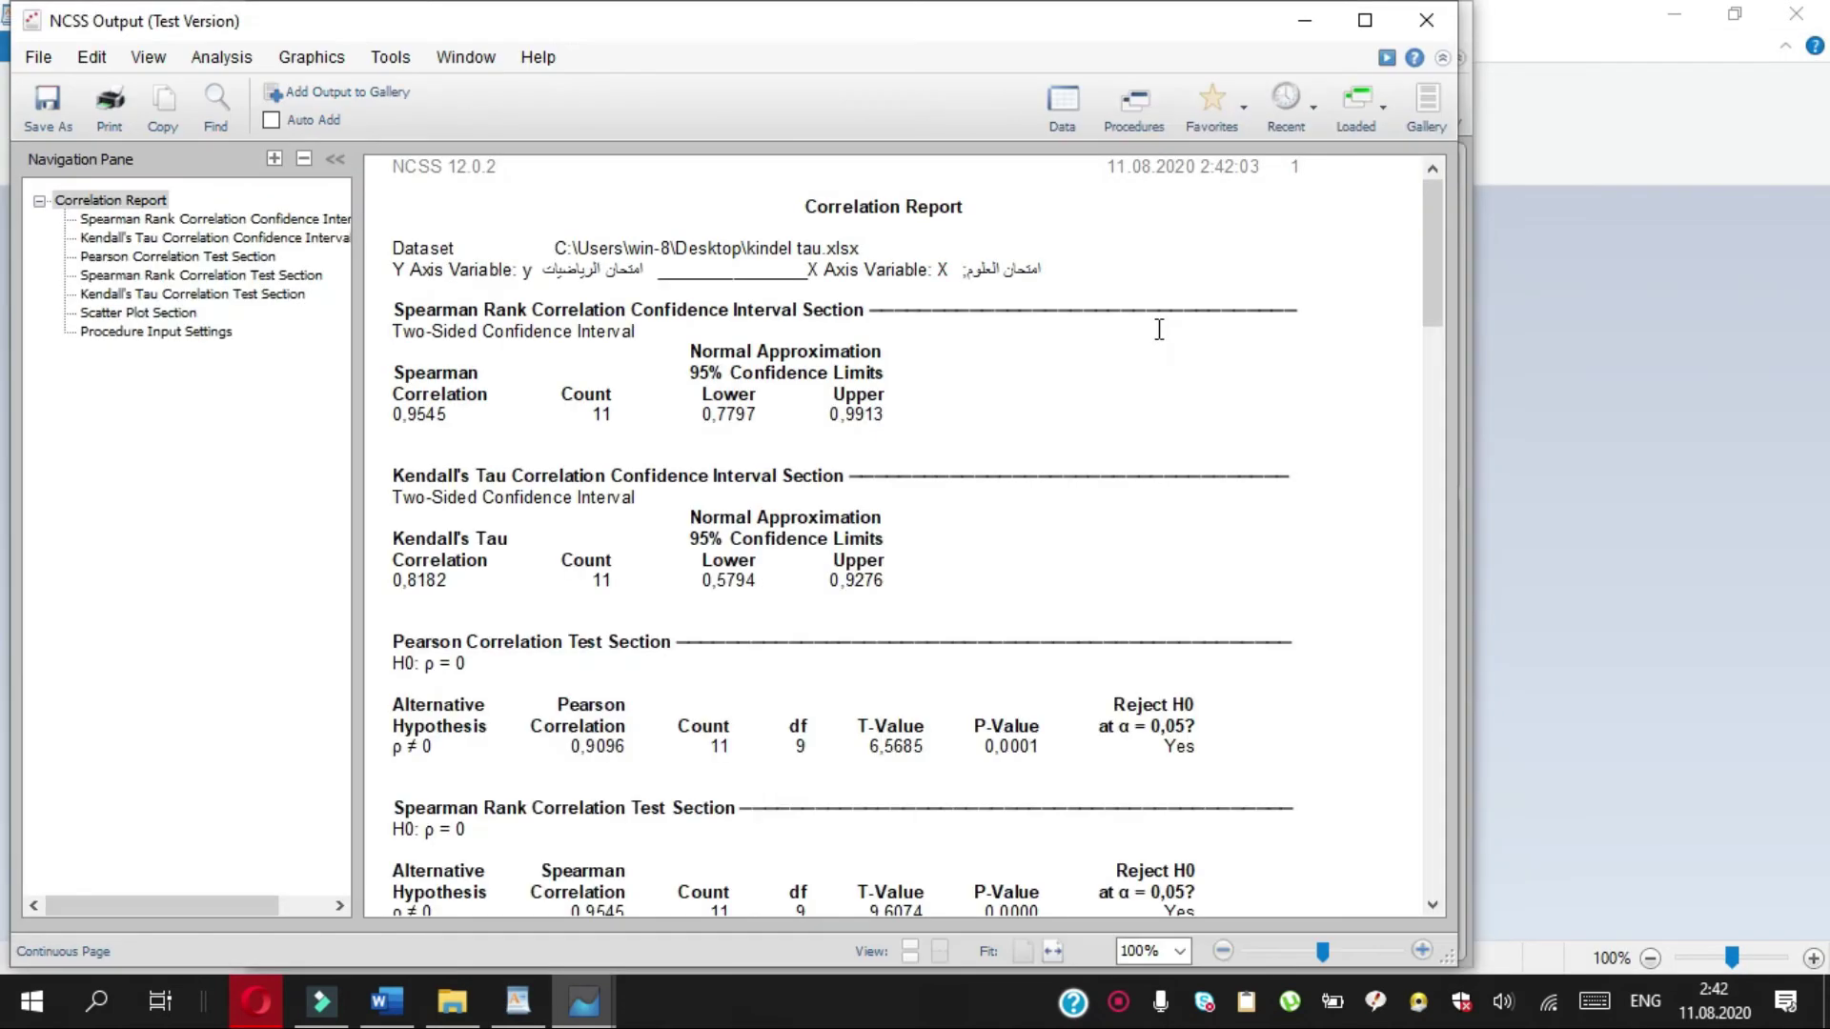
pyautogui.click(1382, 21)
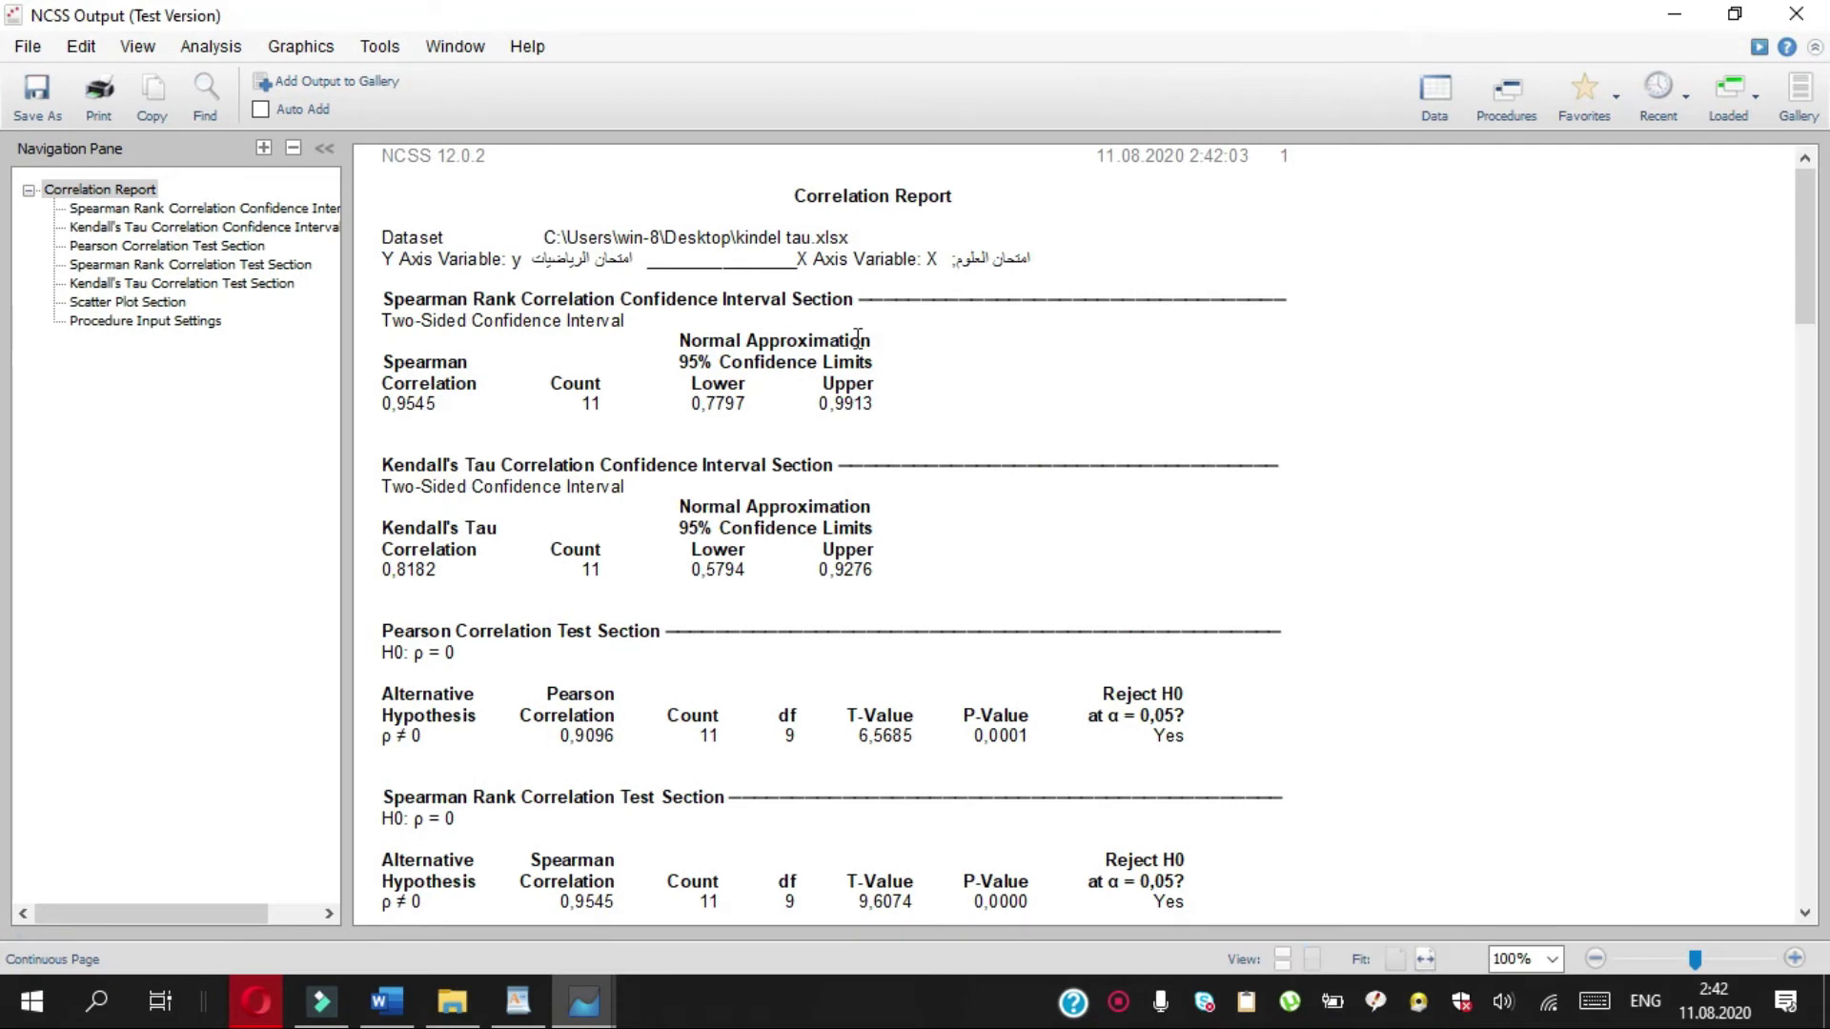
pyautogui.click(775, 184)
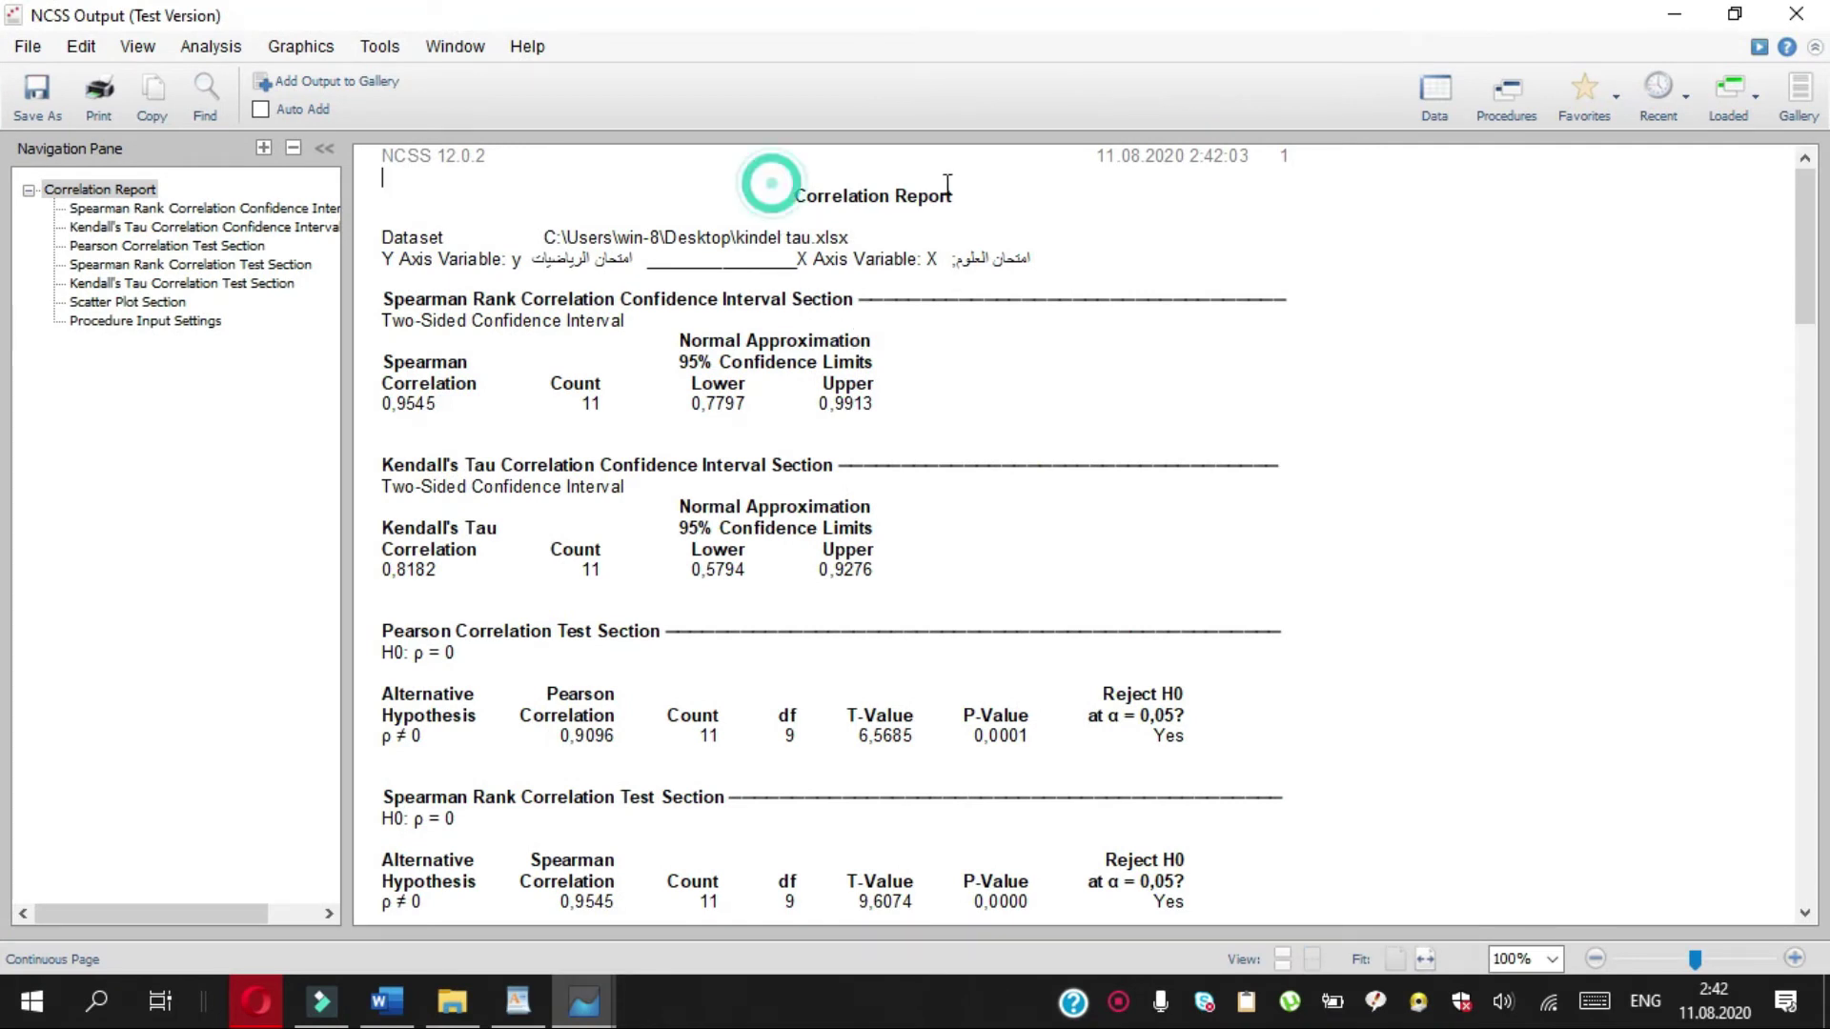